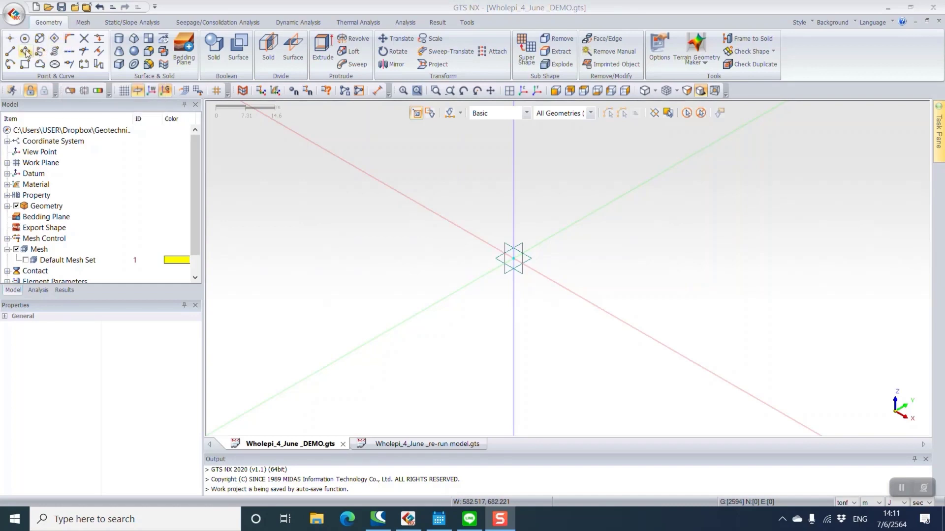
Step: Import bracing.DXF as a 3D DXF wireframe into a geometry set named Bracing
click(7, 11)
mouse_move(63, 147)
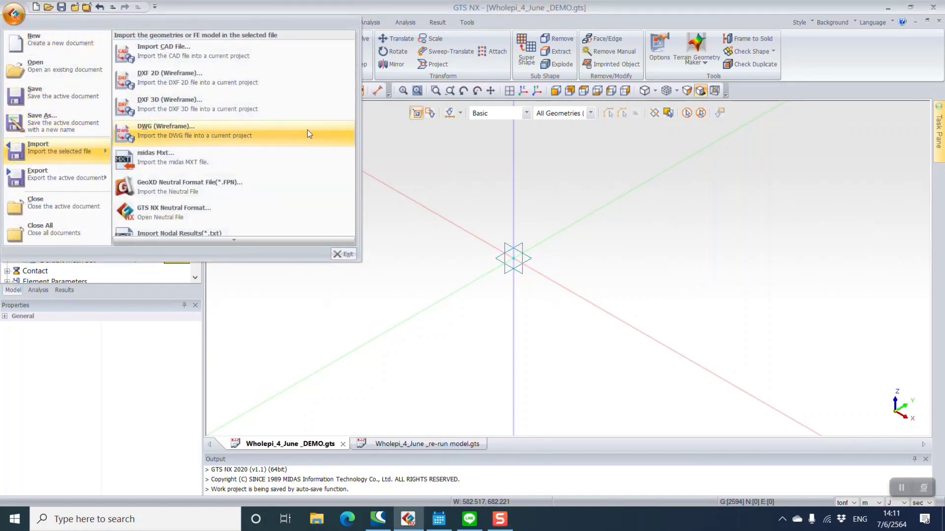
click(237, 96)
click(82, 149)
click(168, 103)
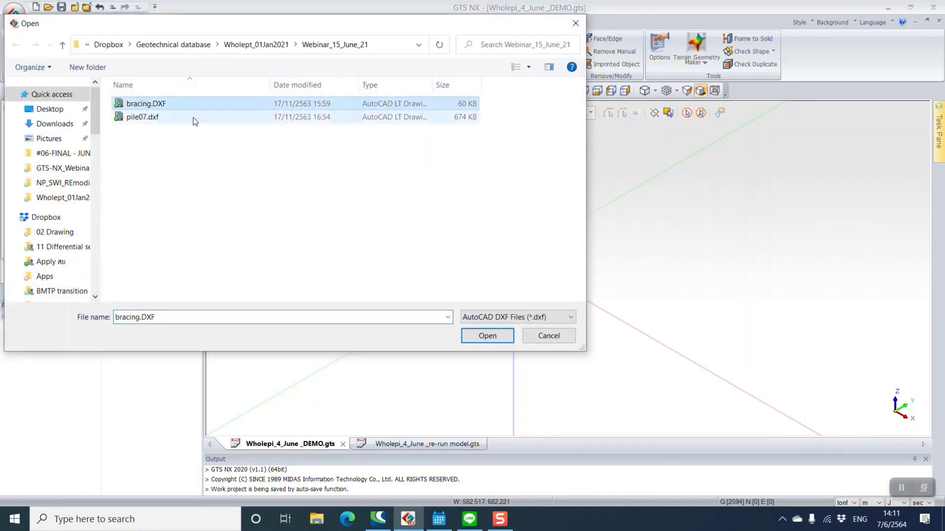
click(487, 335)
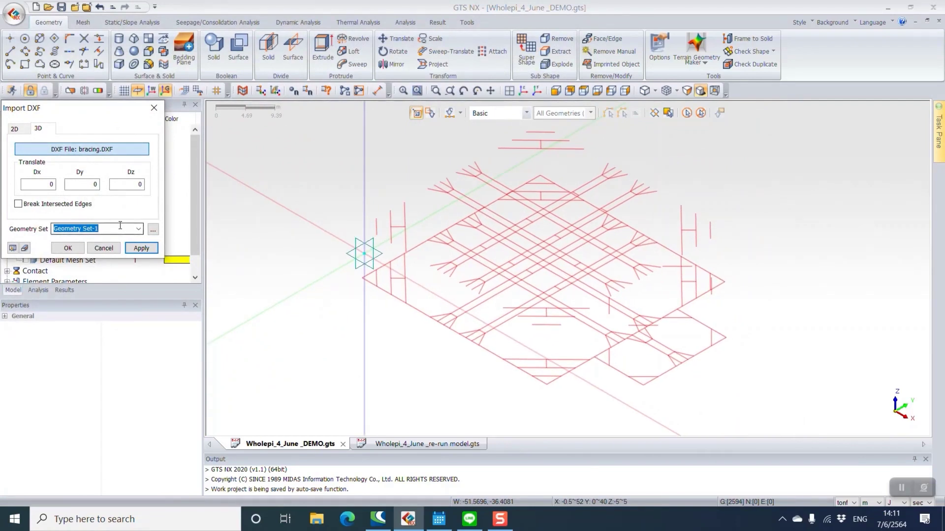
text(Bracing)
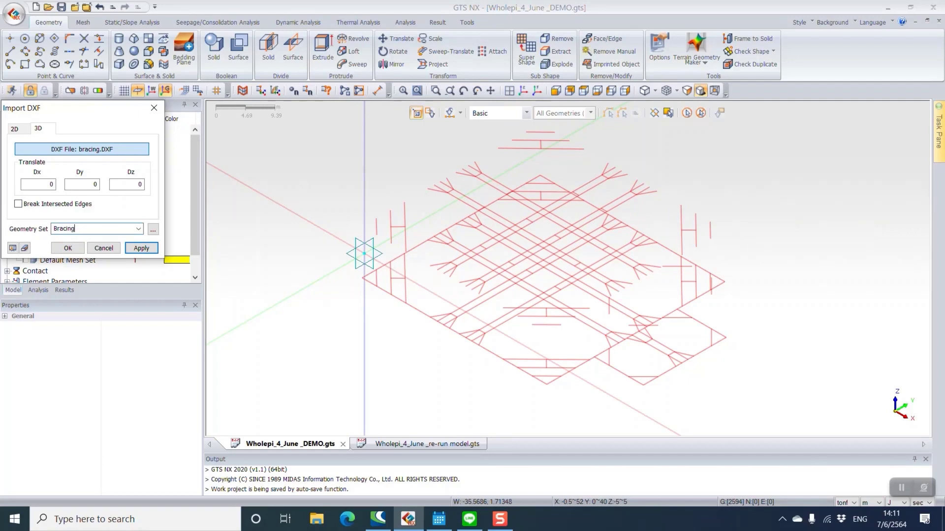
click(134, 247)
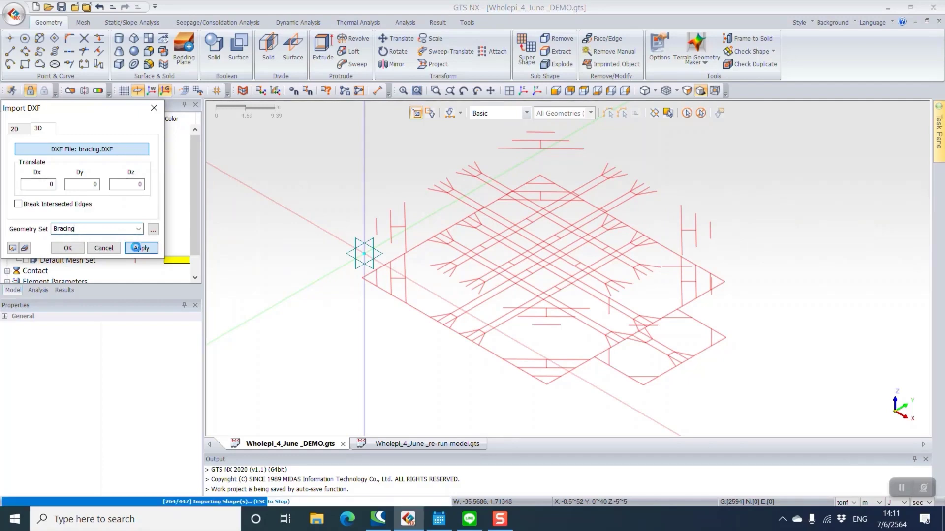
Step: Import pile07.dxf as a 3D wireframe into a geometry set named Pile and finish importing
click(103, 149)
click(143, 117)
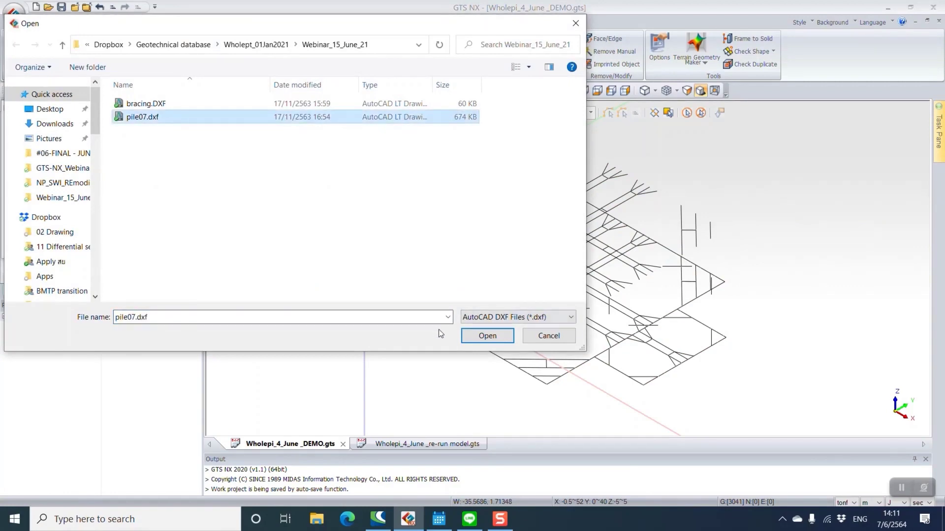
click(470, 336)
key(ctrl+a)
text(P)
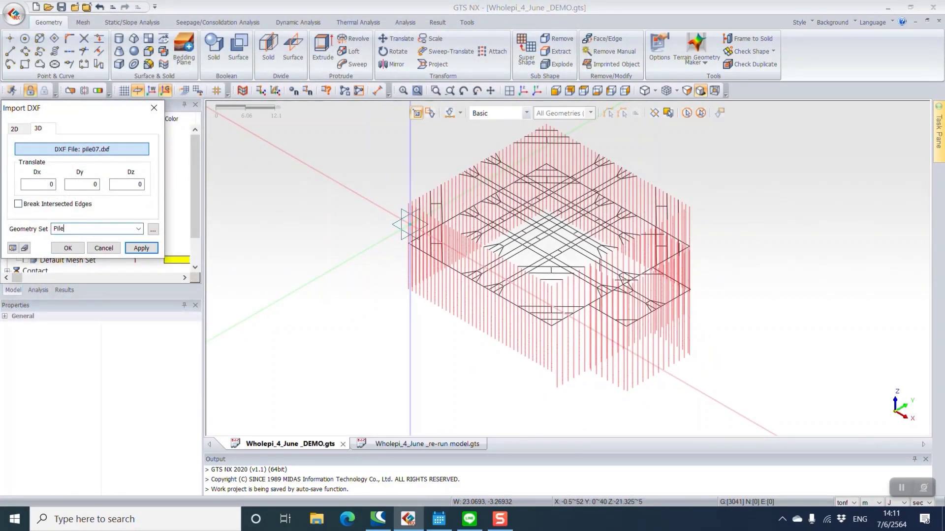
click(141, 248)
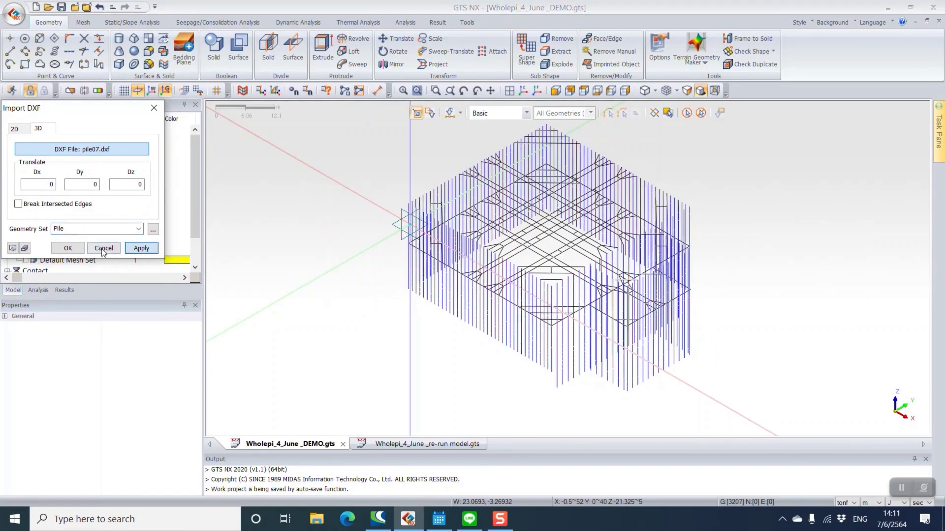
click(154, 108)
Step: Show all hidden geometry of the model together with the imported bracing and piles
right_click(296, 203)
click(367, 250)
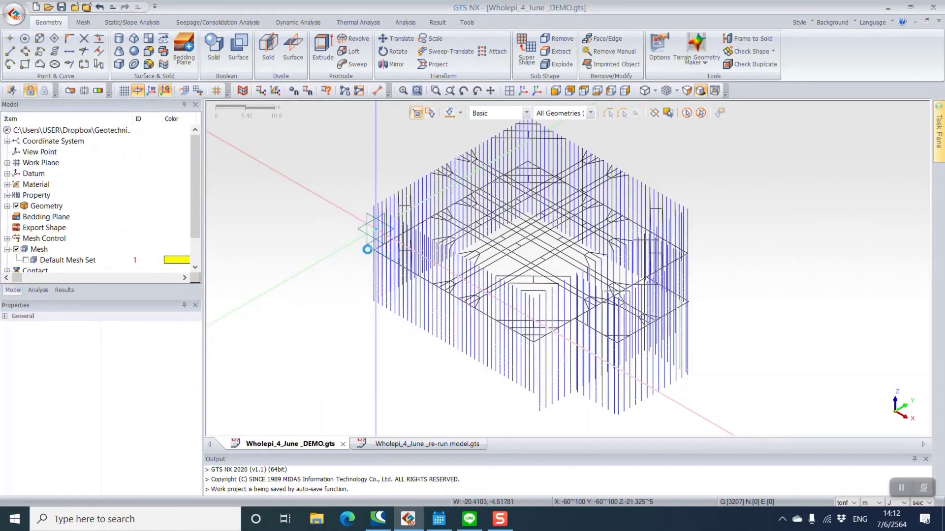
scroll(459, 217, down, 4)
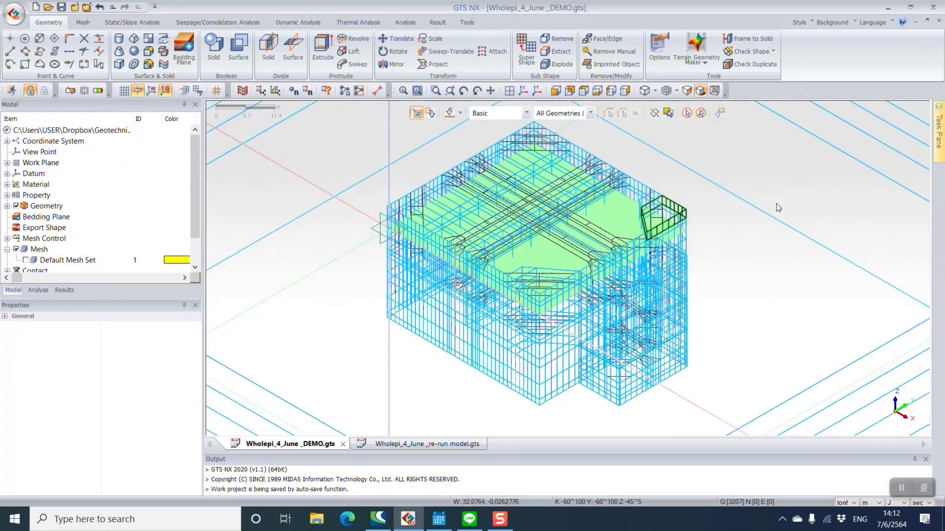
middle_drag(604, 298, 757, 220)
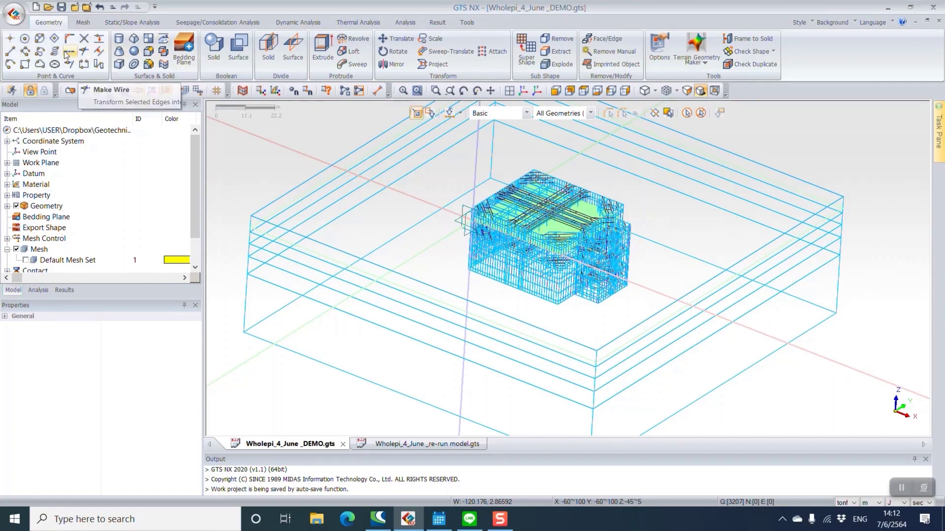
Step: Auto-connect all displayed solids with the Boolean method so that neighbouring solids share faces
click(160, 55)
drag(49, 113, 167, 147)
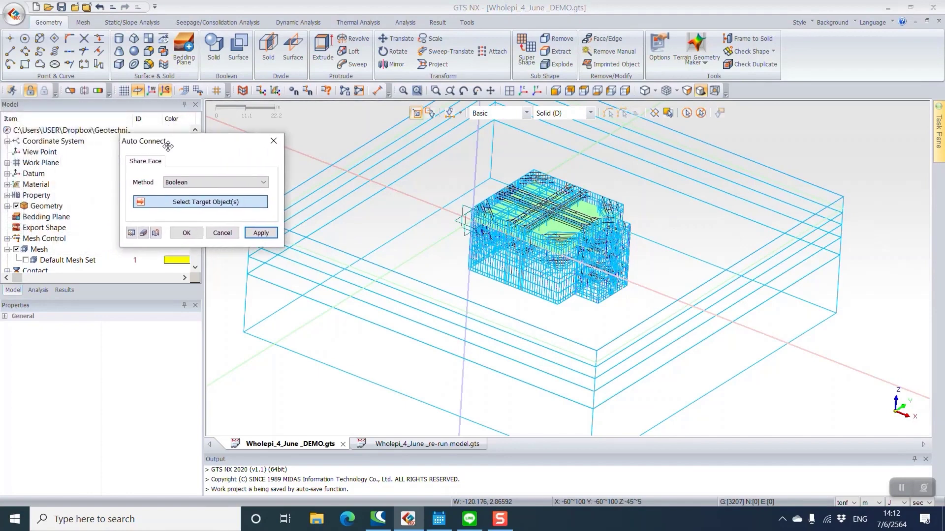
click(689, 114)
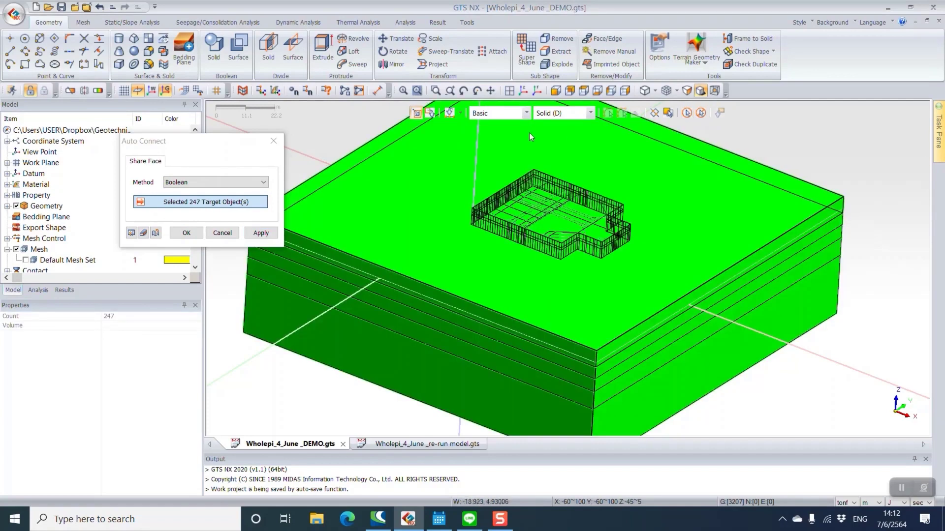
click(261, 233)
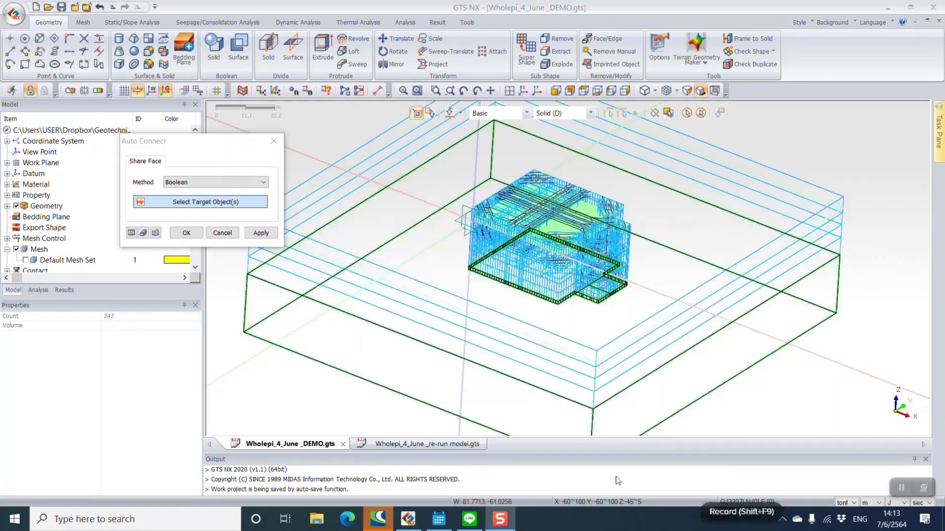
click(223, 233)
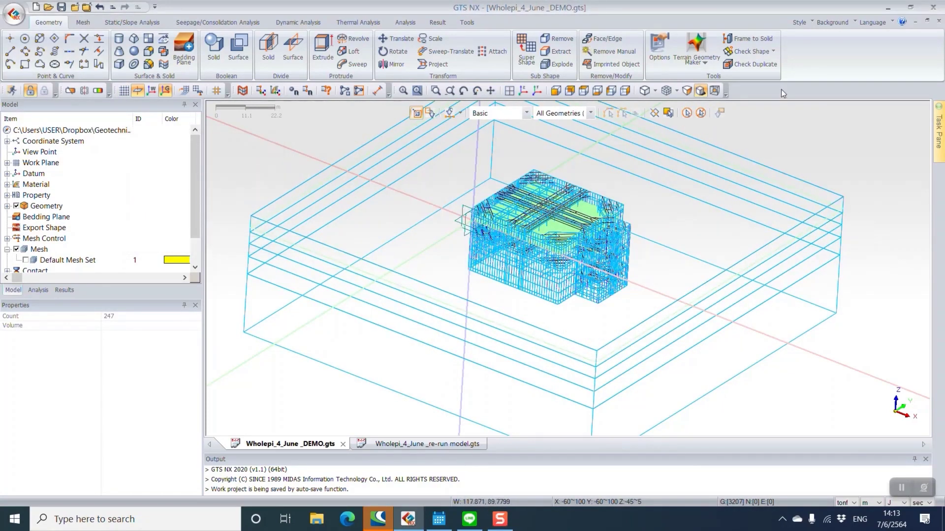
Step: Check the visible shapes for duplicate edges, wires and faces, including sub-edges and sub-faces, and inspect the highlighted geometry
click(750, 64)
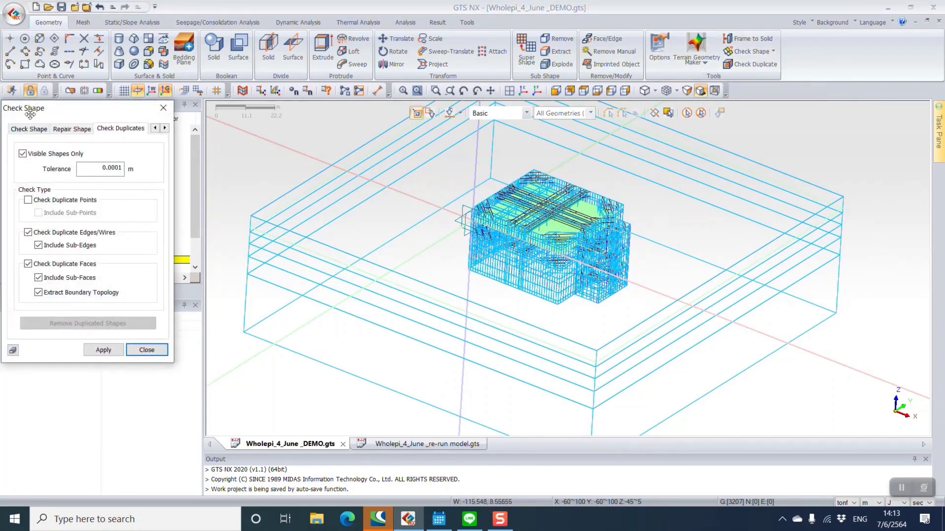
drag(29, 109, 141, 109)
click(209, 350)
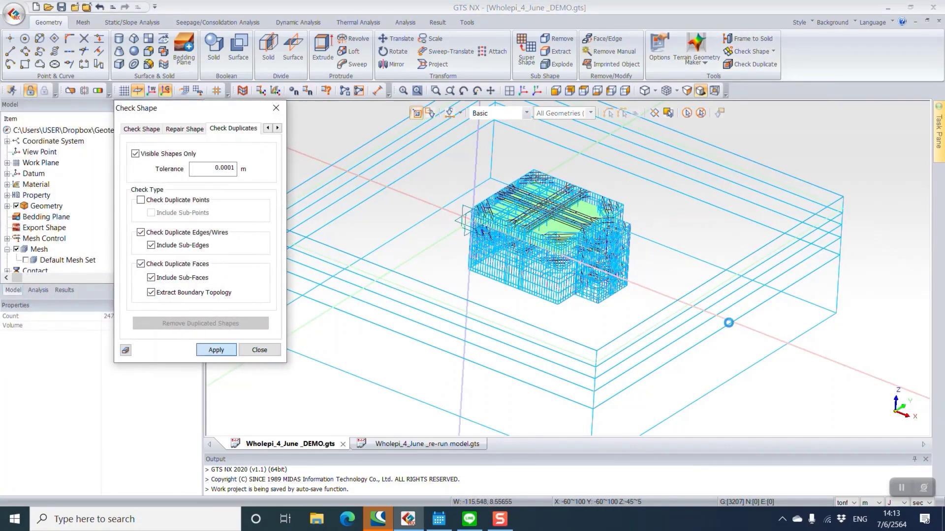
mouse_move(748, 272)
middle_down()
mouse_move(679, 280)
mouse_move(553, 196)
mouse_move(578, 238)
middle_up()
click(259, 350)
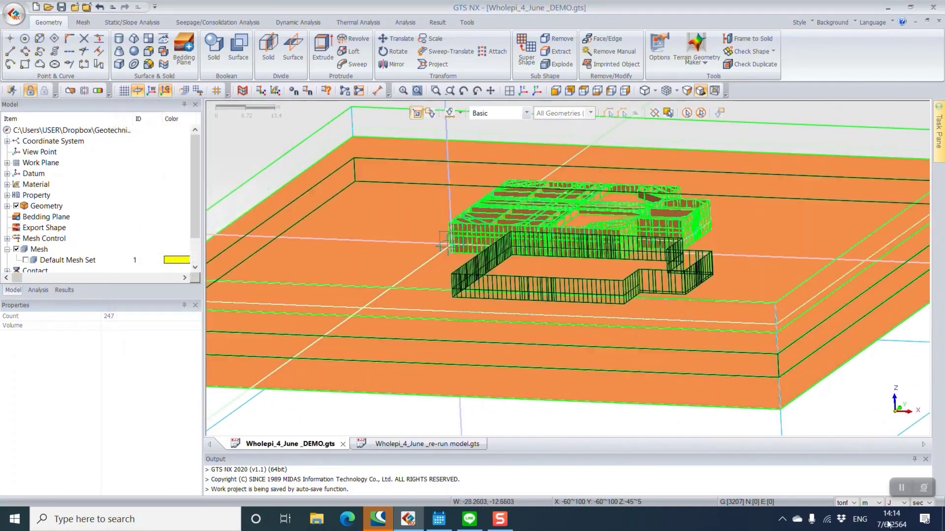
Step: Review the list of materials defined for the soil layers, walls and piles
click(585, 95)
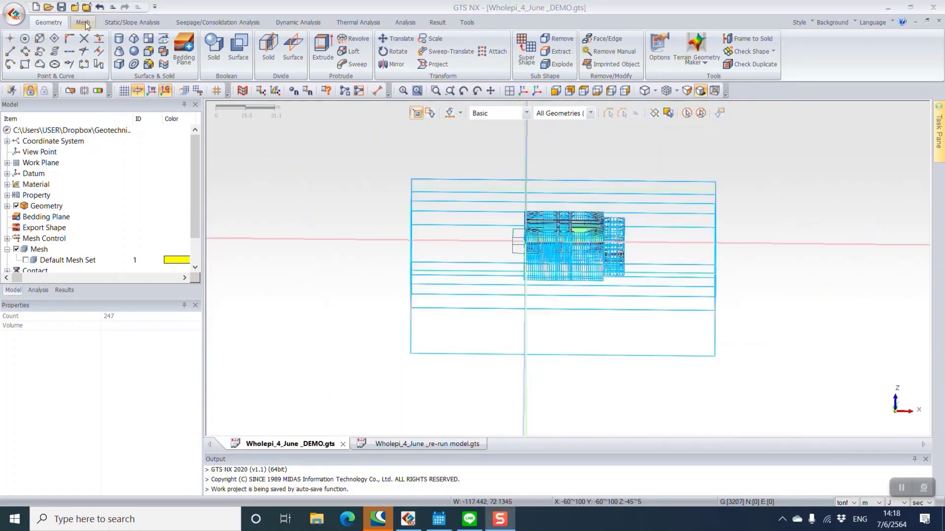
click(83, 22)
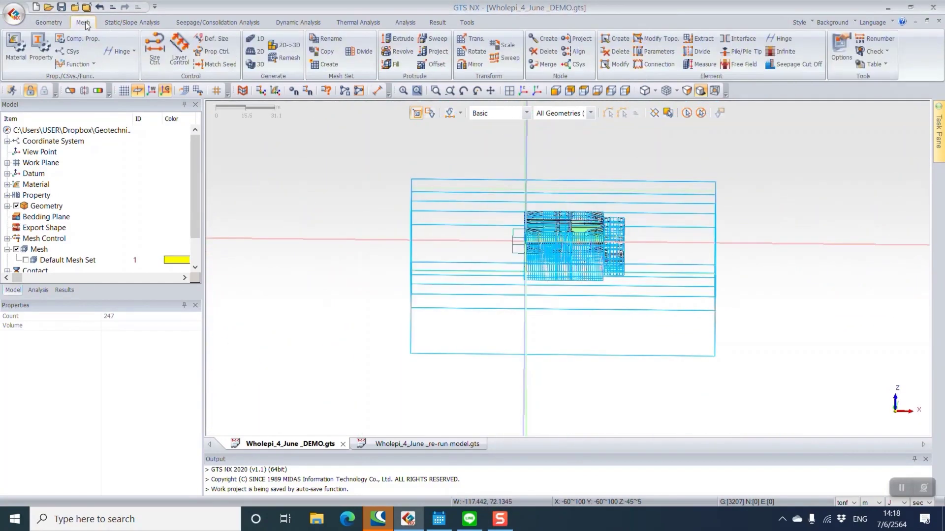
click(19, 49)
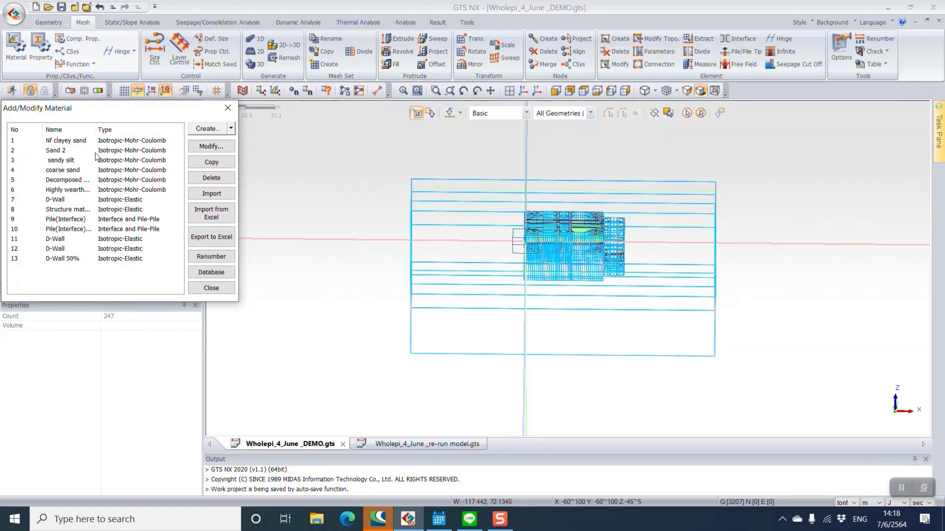
click(227, 107)
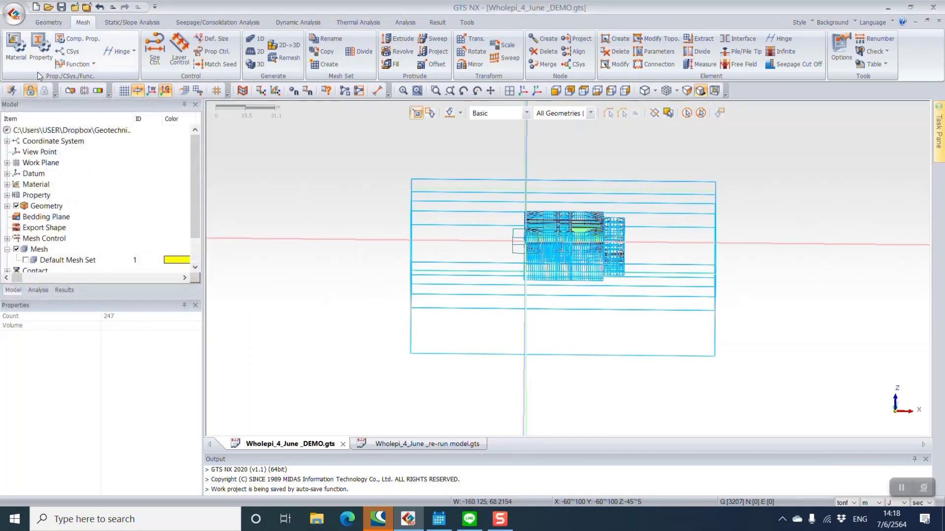
Step: Review the list of mesh properties and the material assignment of the Layer1 : Clayey sand property
click(48, 41)
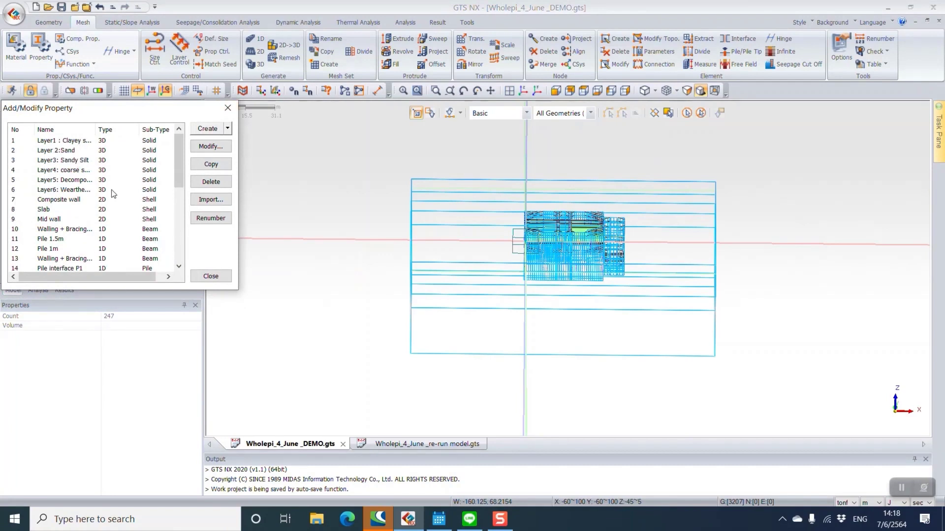
double_click(83, 143)
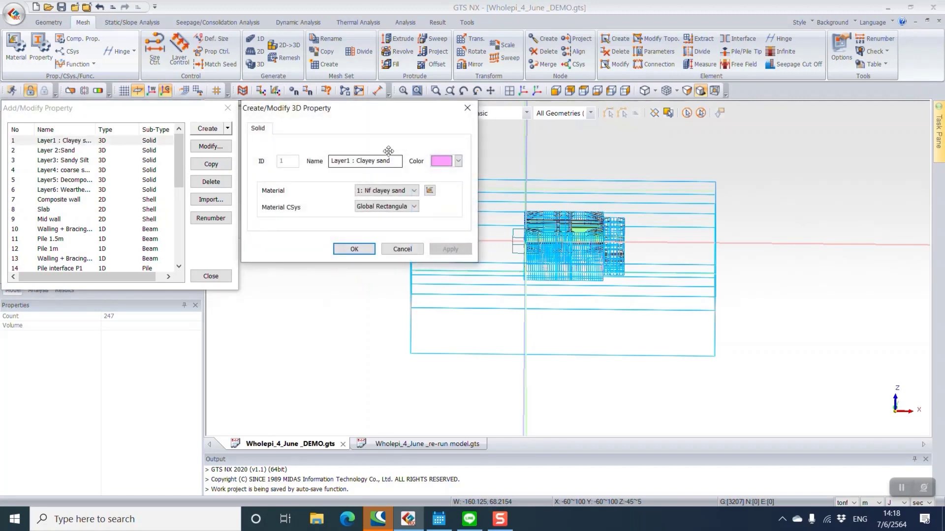
click(465, 110)
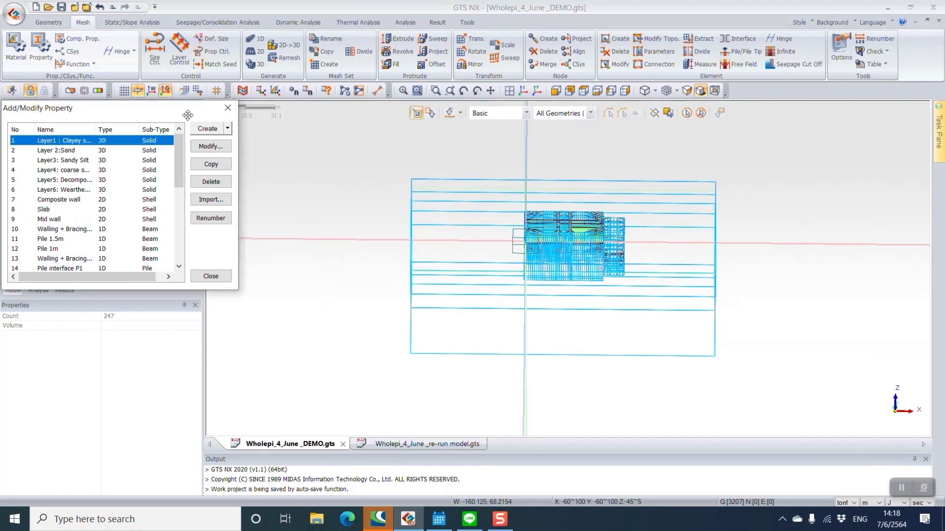
click(227, 108)
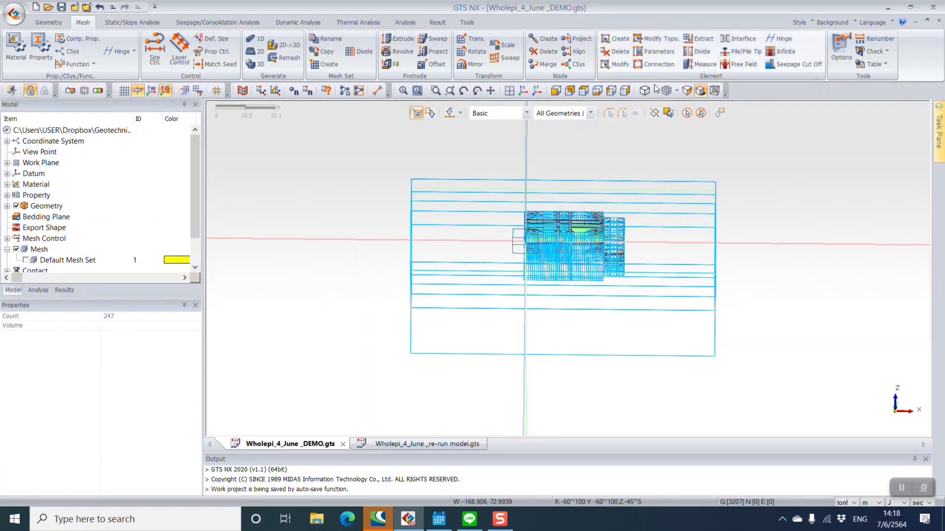
Step: Switch to the top view, limit the selection to solids and select the whole model
scroll(630, 176, down, 1)
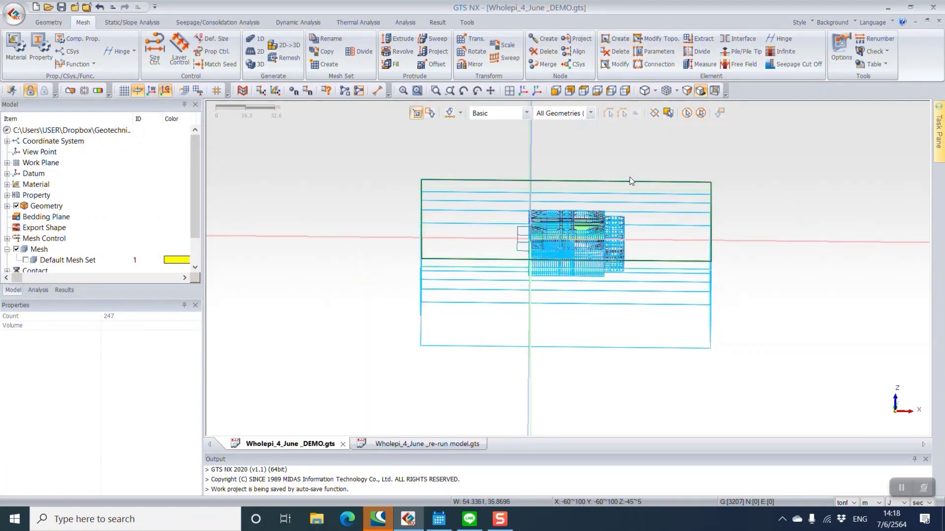
click(583, 91)
click(590, 113)
click(549, 143)
scroll(443, 155, down, 1)
drag(412, 132, 716, 396)
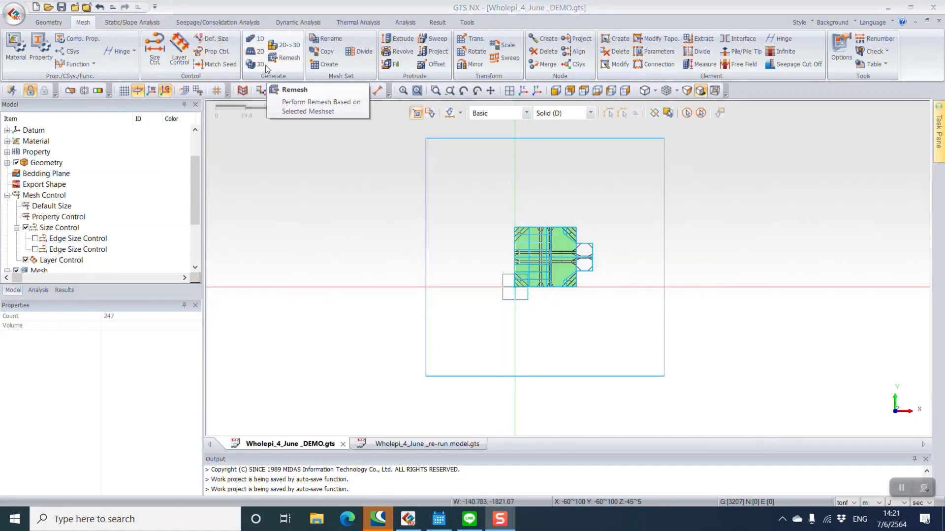
Step: Start automatic 3D solid mesh generation and choose all displayed solids as the objects to mesh
click(262, 67)
drag(104, 120, 369, 139)
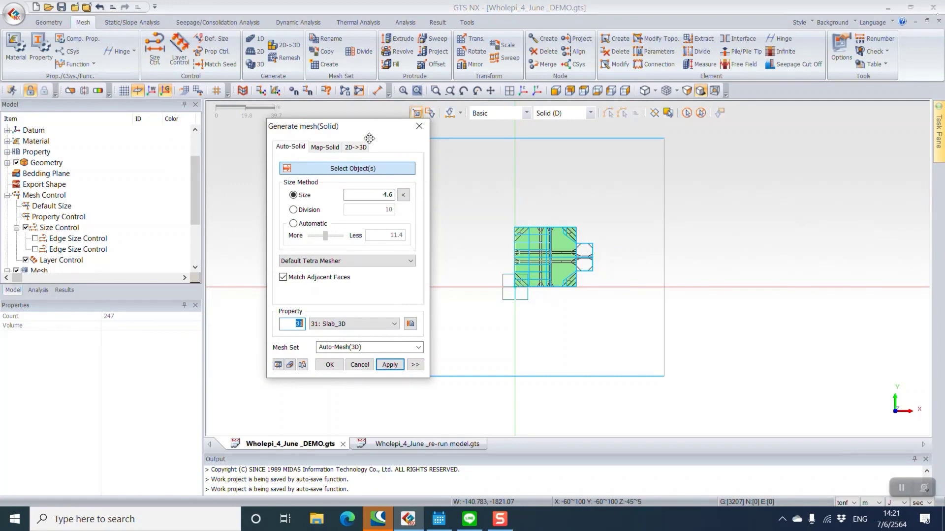
click(688, 116)
click(545, 149)
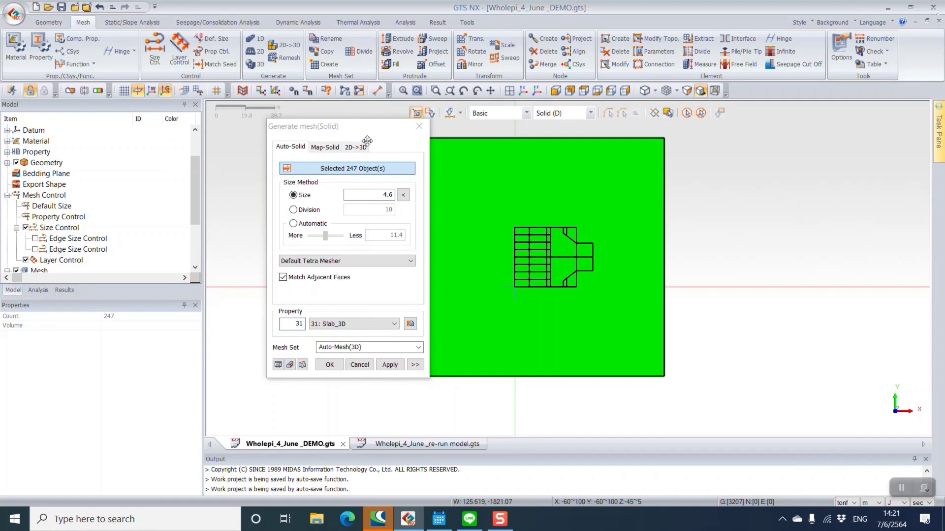
drag(367, 141, 355, 138)
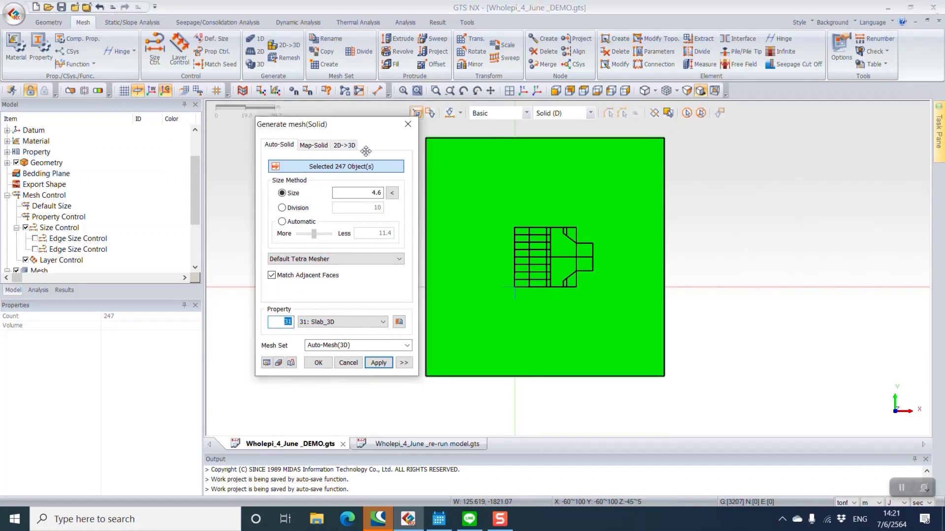
Step: Look at the edge size control settings, including the interval length method, and leave them unapplied
click(152, 64)
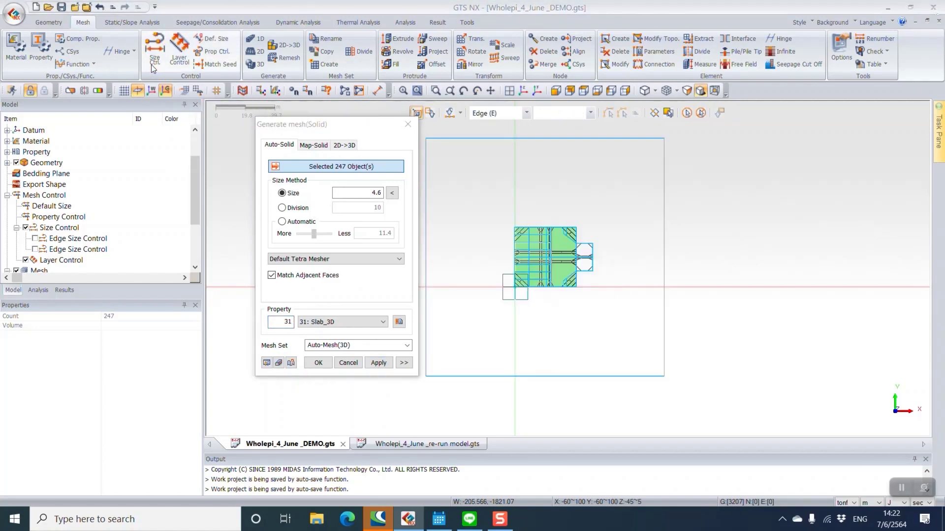
drag(68, 119, 163, 147)
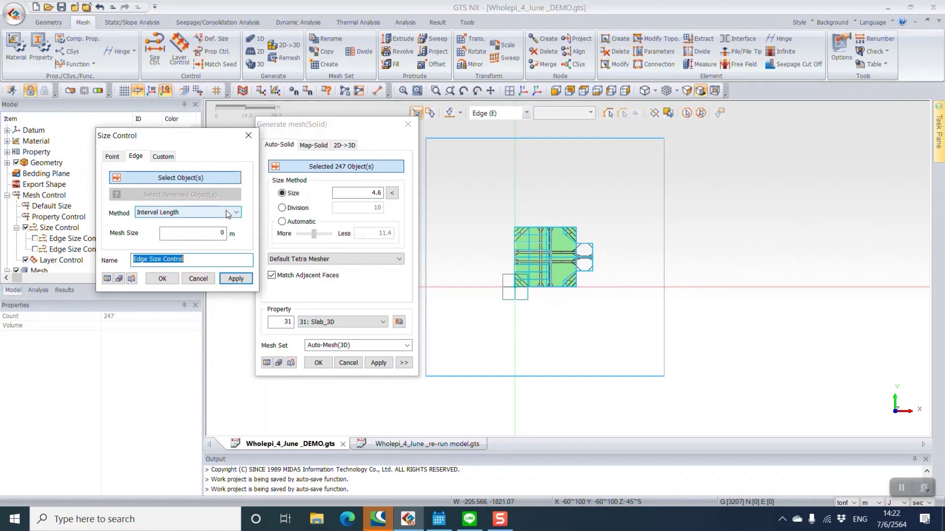
click(248, 136)
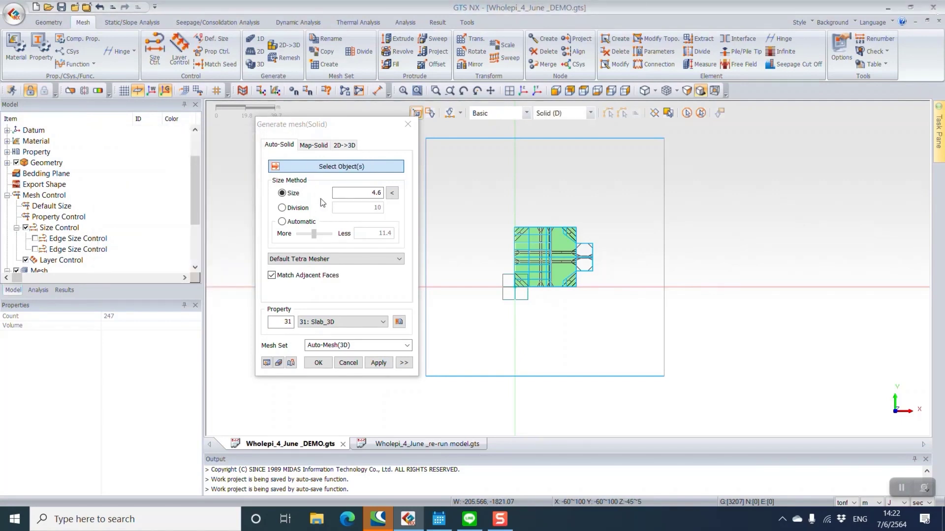
Step: Set the solid mesh generation to the Hybrid Mesher and the property 1: Layer1 : Clayey sand
click(351, 259)
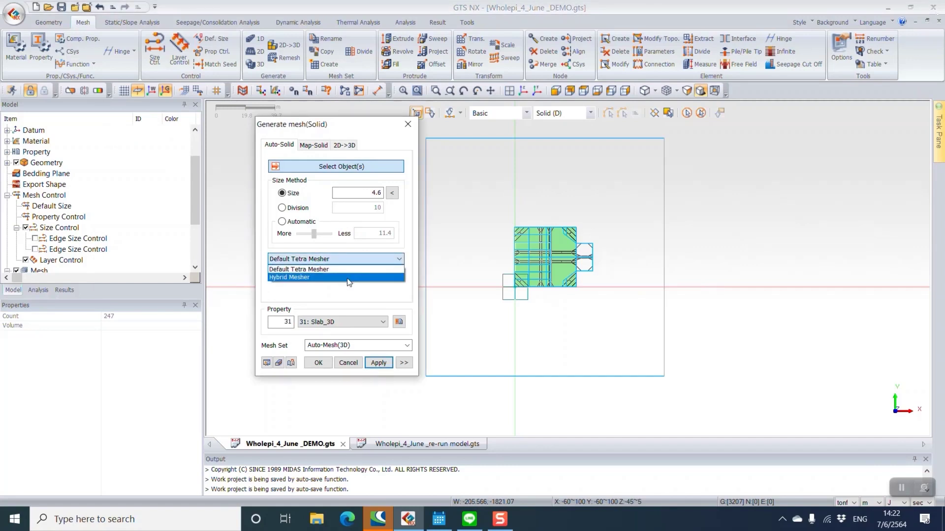
click(349, 278)
click(356, 322)
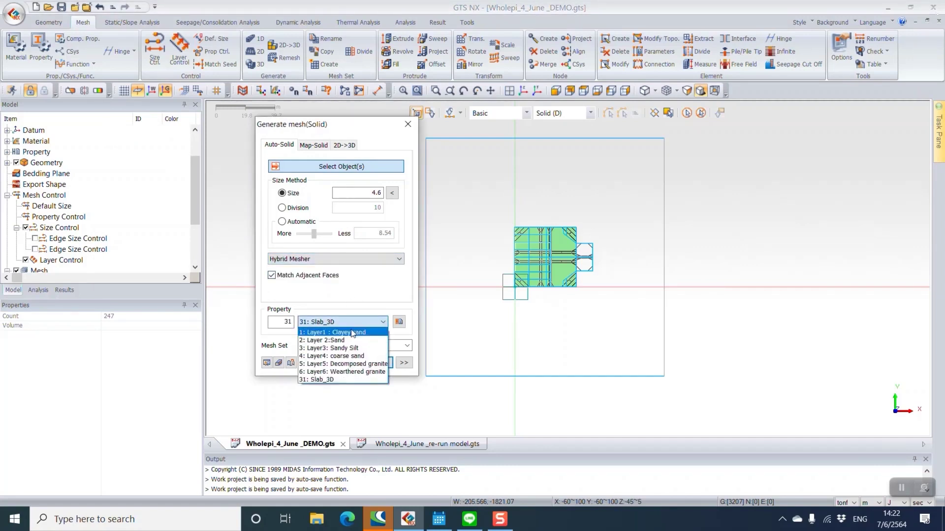
click(353, 334)
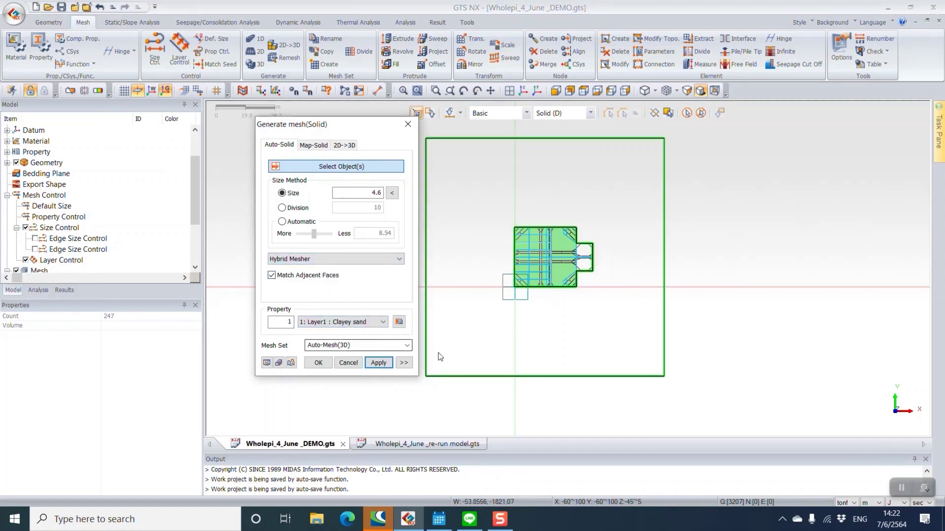
Step: Select all displayed solids and generate their 3D mesh with an element size of 4.6
click(372, 365)
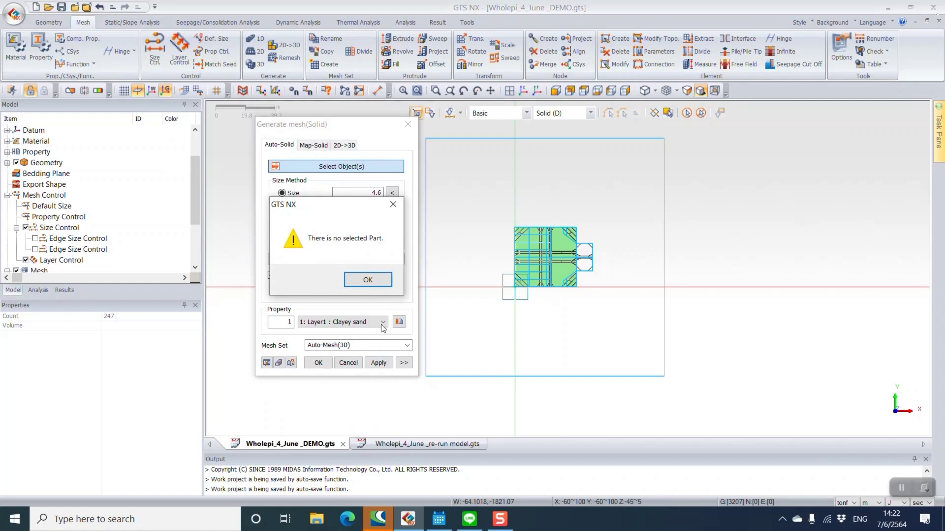
click(367, 280)
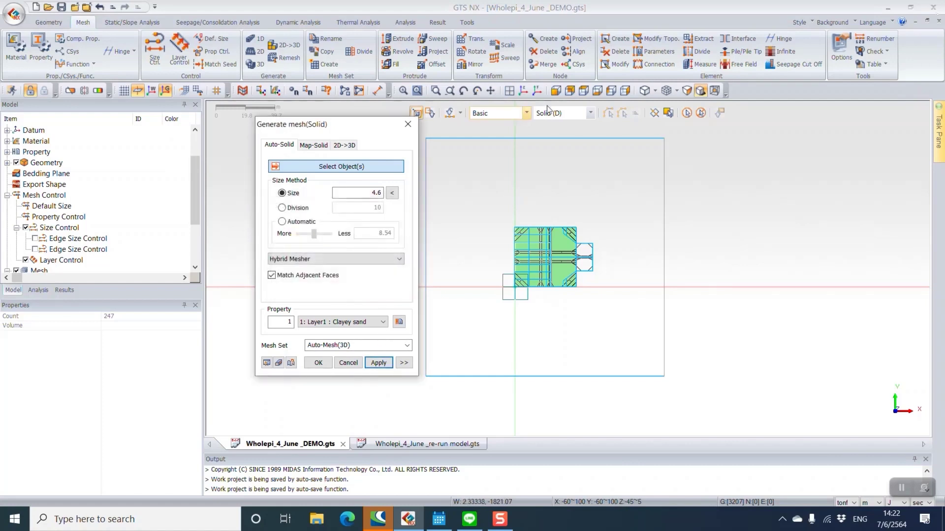
click(686, 112)
click(379, 363)
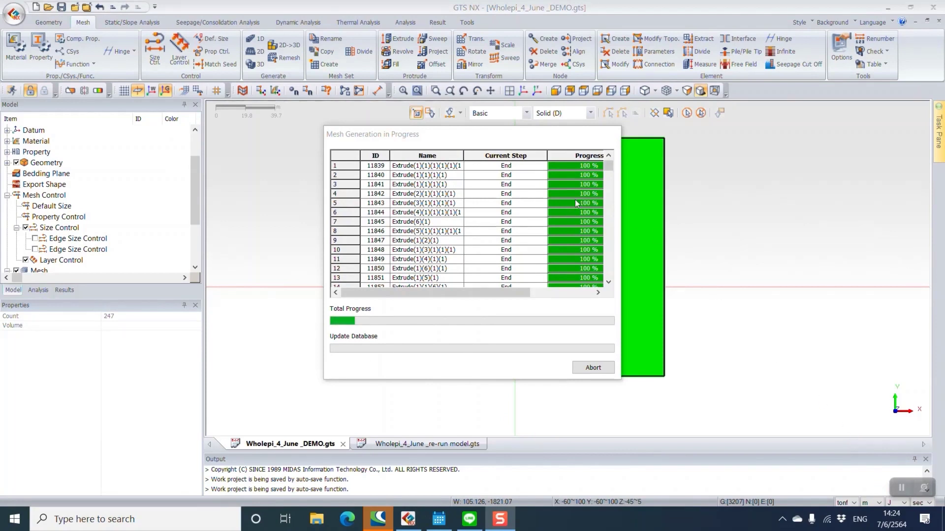
drag(609, 166, 611, 179)
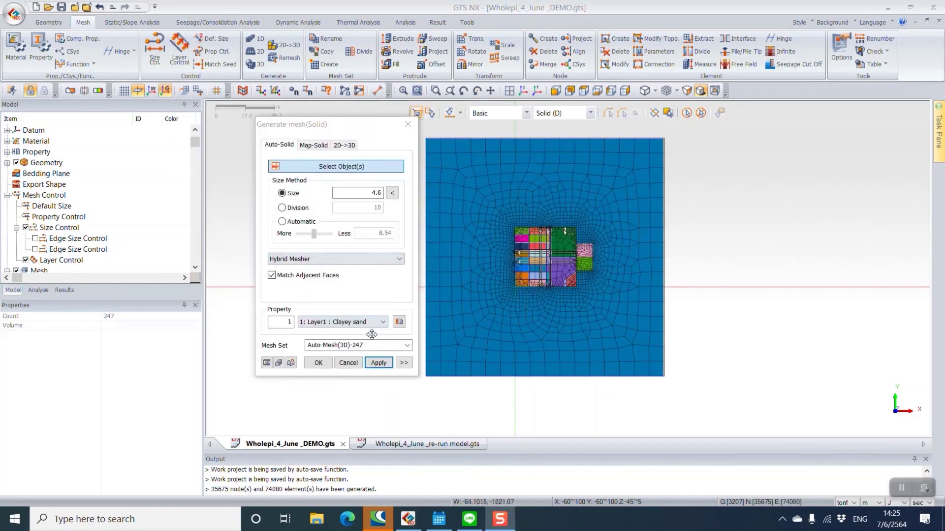
click(349, 363)
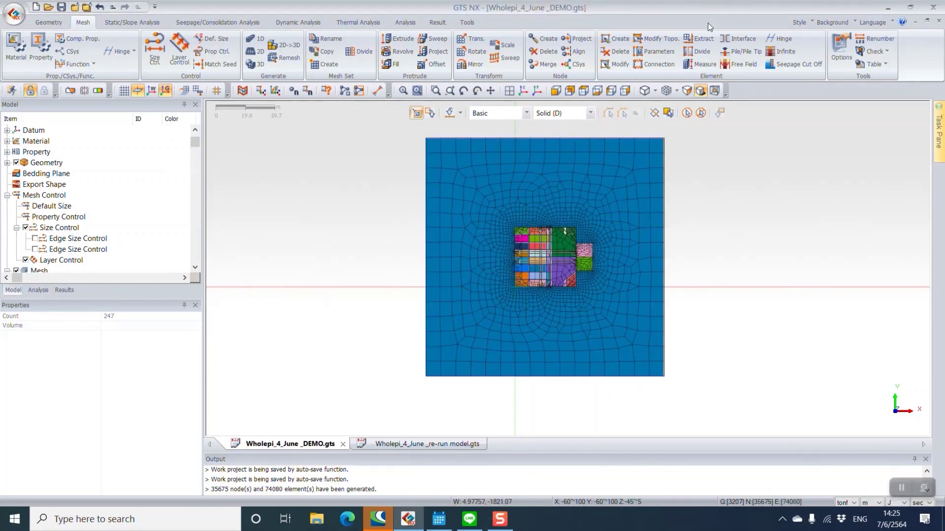
Step: In the front view, change the 3D property of the uppermost soil layer's elements to 1: Layer1 : Clayey sand
click(655, 51)
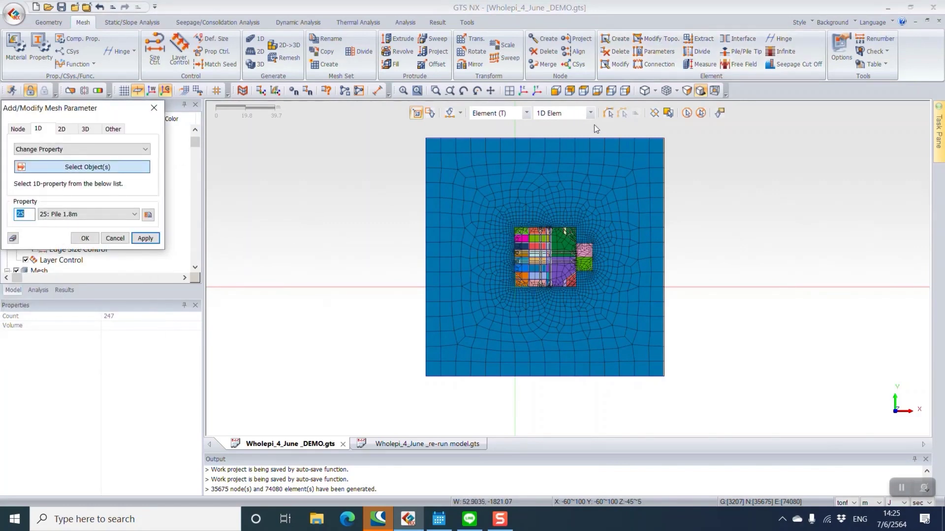
click(583, 91)
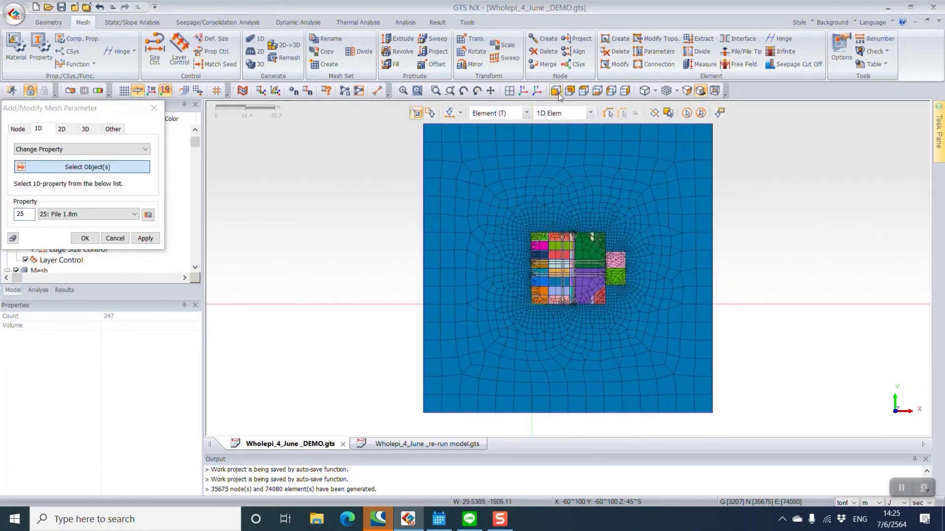
click(556, 92)
click(86, 129)
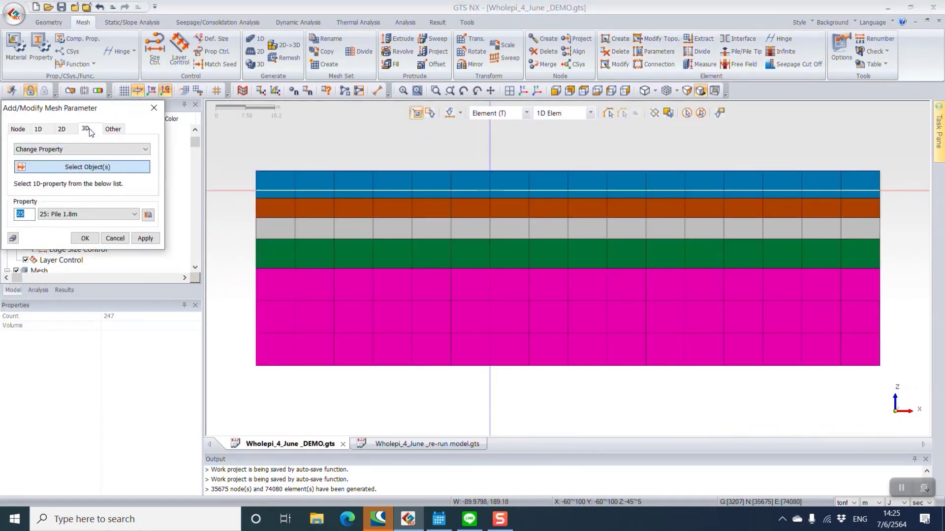
scroll(566, 155, down, 2)
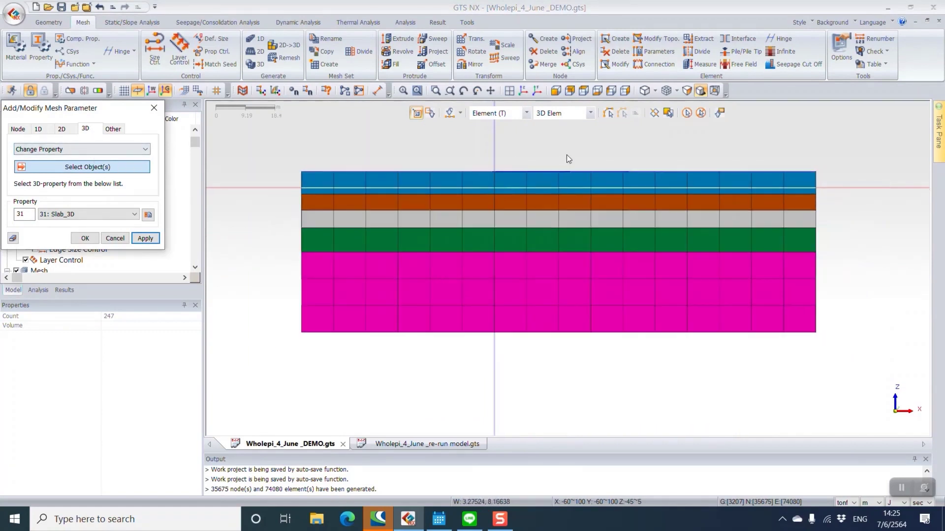
drag(303, 155, 813, 196)
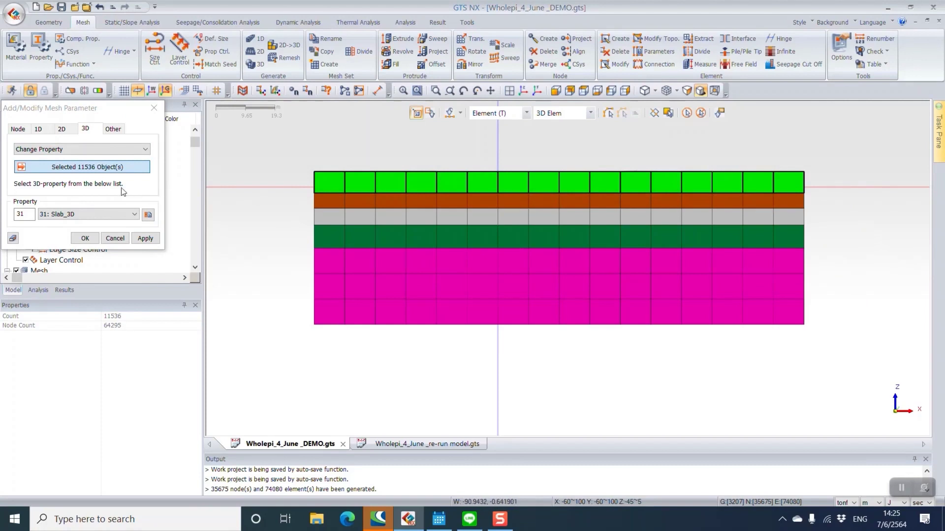
click(88, 215)
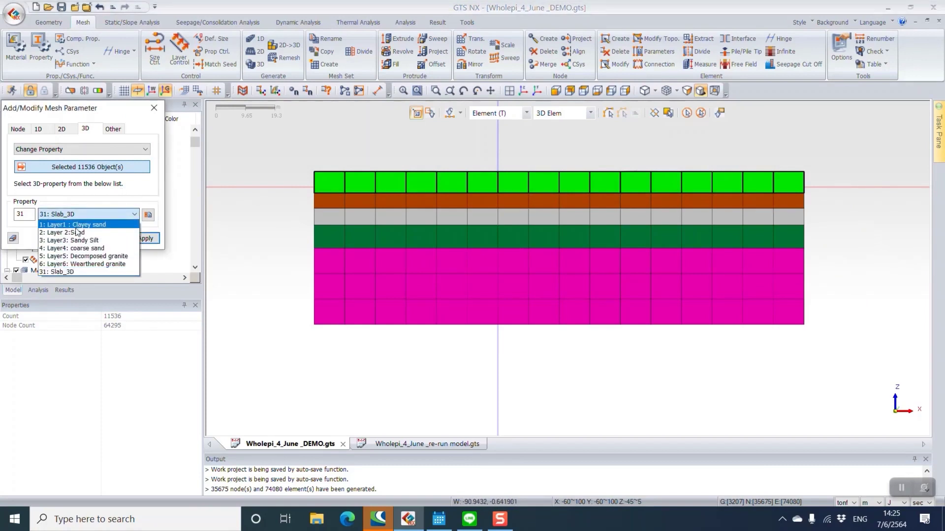
click(74, 224)
click(87, 214)
click(73, 225)
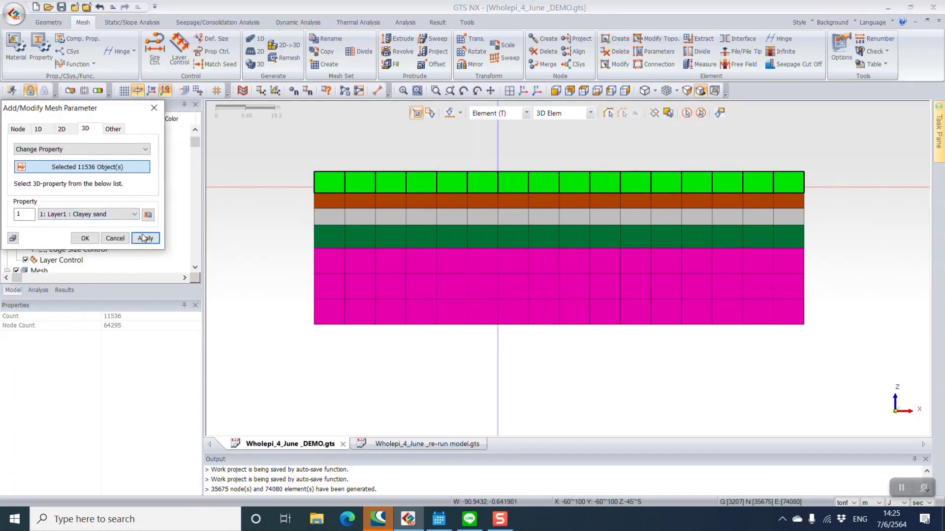
Step: Change the 3D property of the second soil layer's elements to 2: Layer 2:Sand
drag(295, 191, 838, 225)
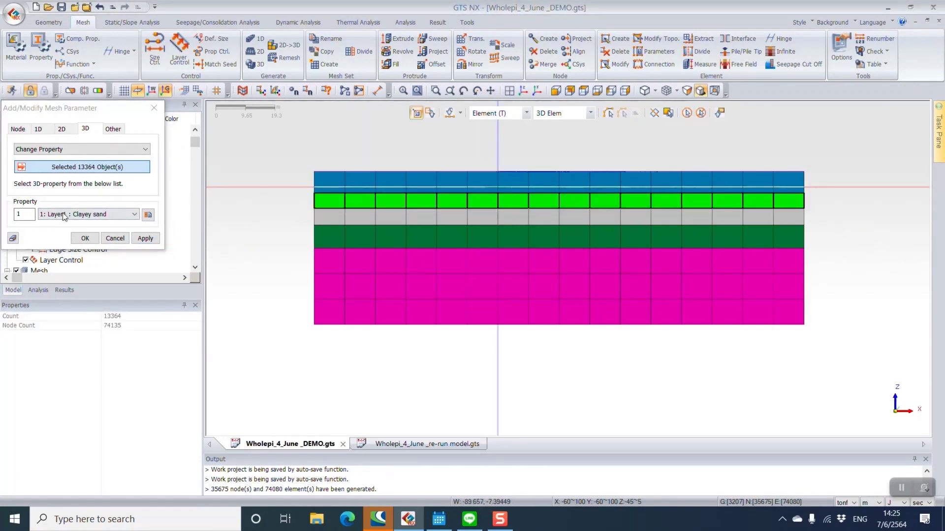
click(64, 215)
click(59, 230)
click(148, 239)
Step: Change the 3D property of the third soil layer's elements to 3: Layer3: Sandy Silt
drag(306, 207, 836, 230)
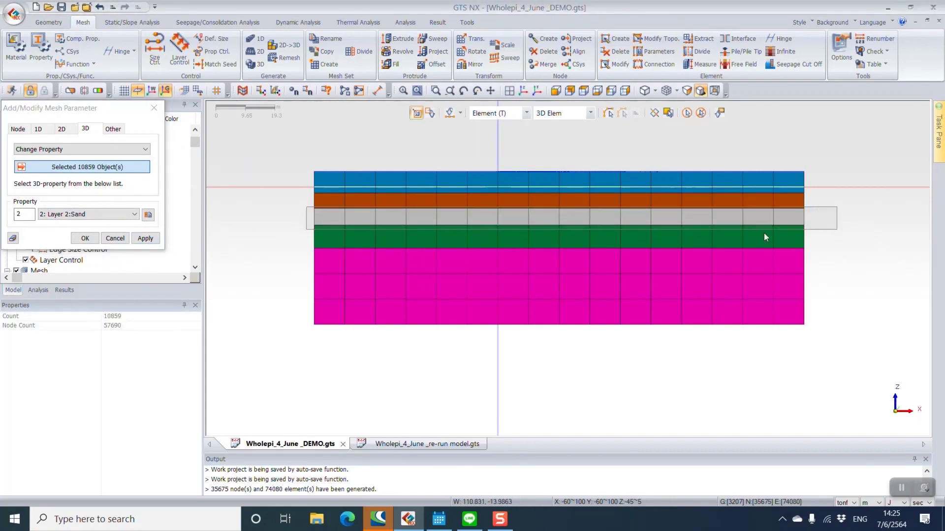
click(74, 214)
click(60, 242)
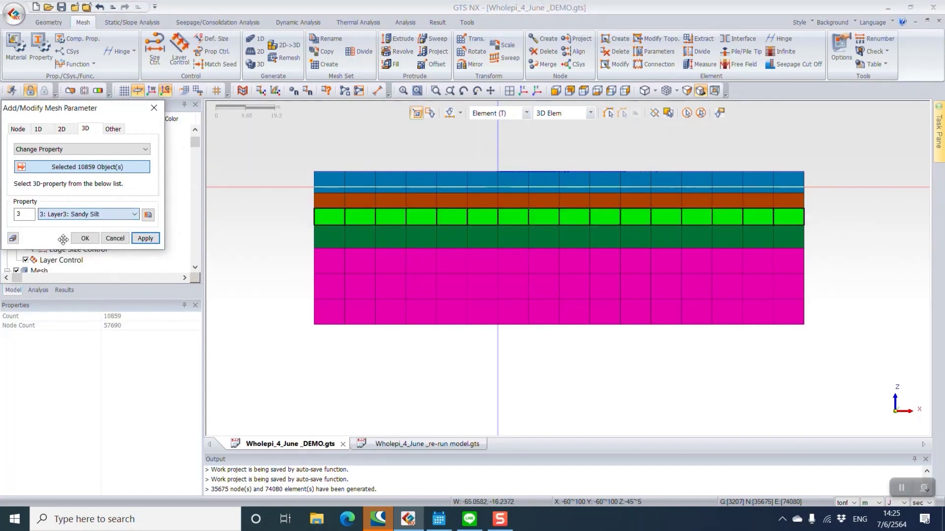
click(145, 238)
Step: Change the 3D property of the fourth soil layer's elements to 4: Layer4: coarse sand
drag(306, 223, 915, 261)
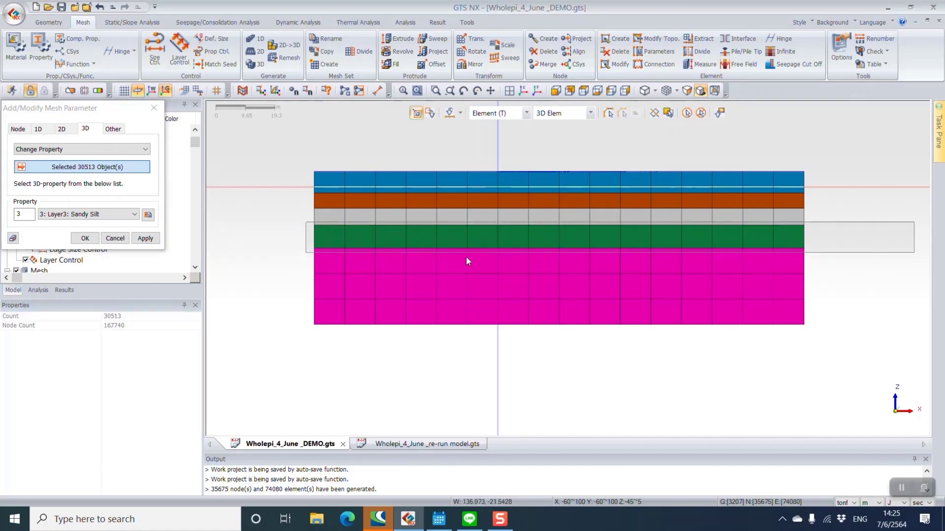
click(73, 215)
click(70, 249)
click(145, 238)
Step: Change the 3D property of the lowest soil layer's elements to 5: Layer5: Decomposed granite and finish the property changes
drag(293, 243, 827, 369)
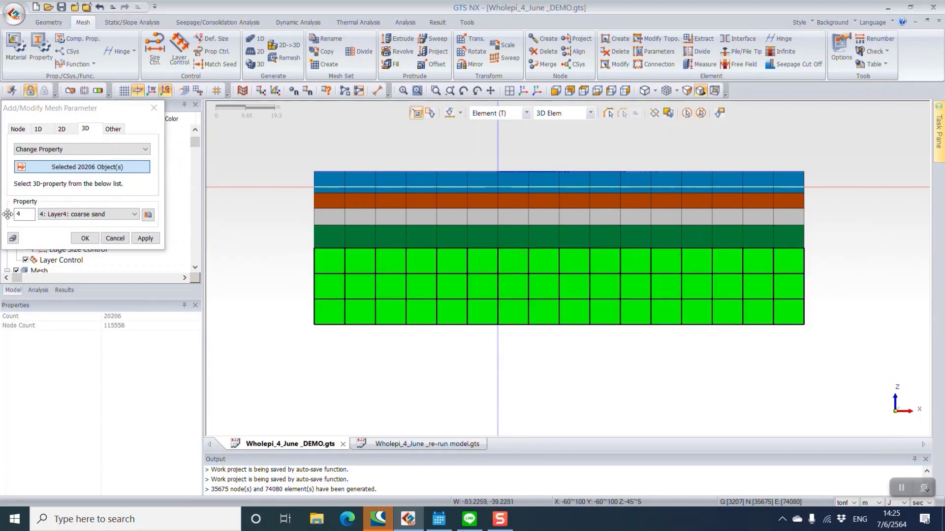
click(69, 214)
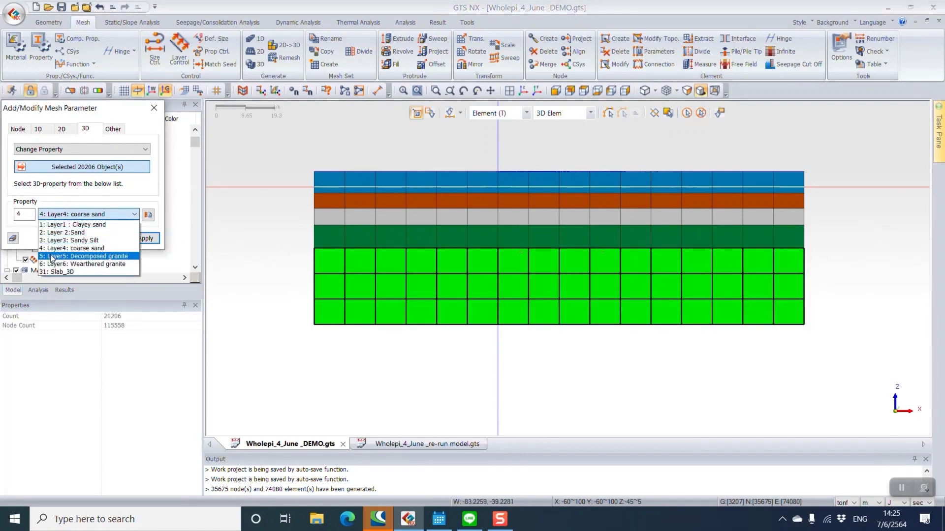
click(57, 256)
click(88, 240)
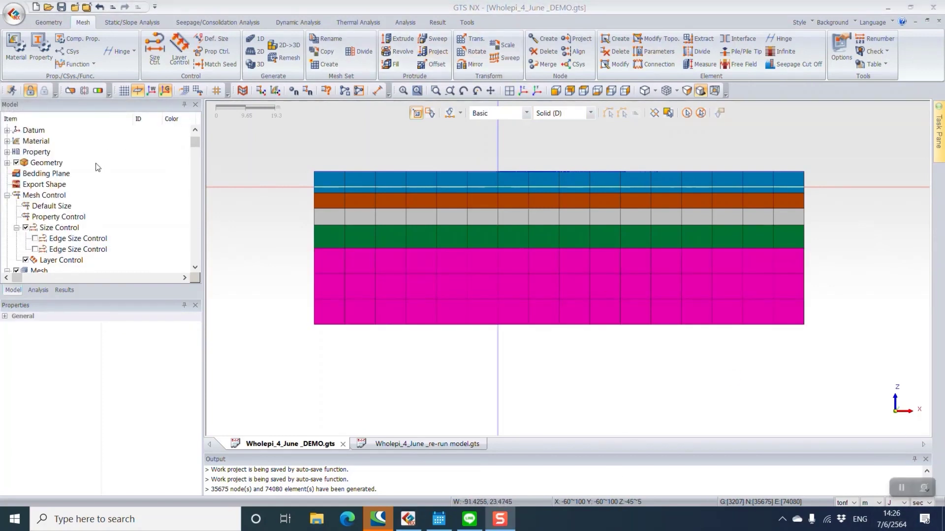
Step: Hide all meshes and show all geometries of the model
scroll(98, 178, down, 1)
scroll(99, 181, down, 20)
right_click(838, 211)
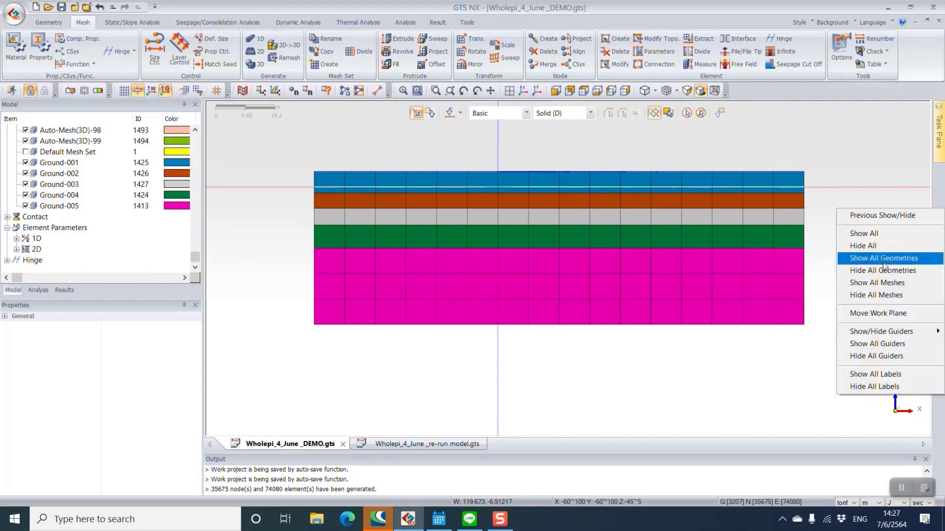
click(875, 295)
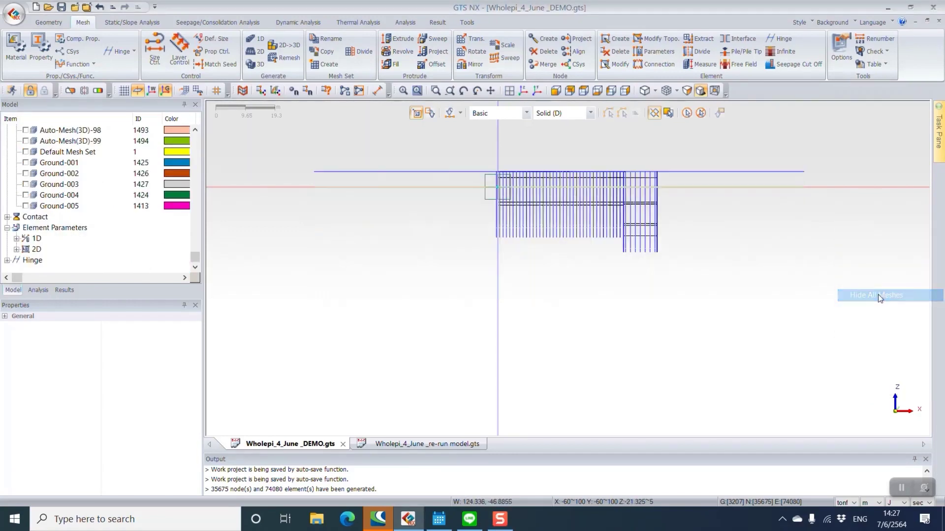
middle_drag(650, 248, 645, 274)
right_click(778, 253)
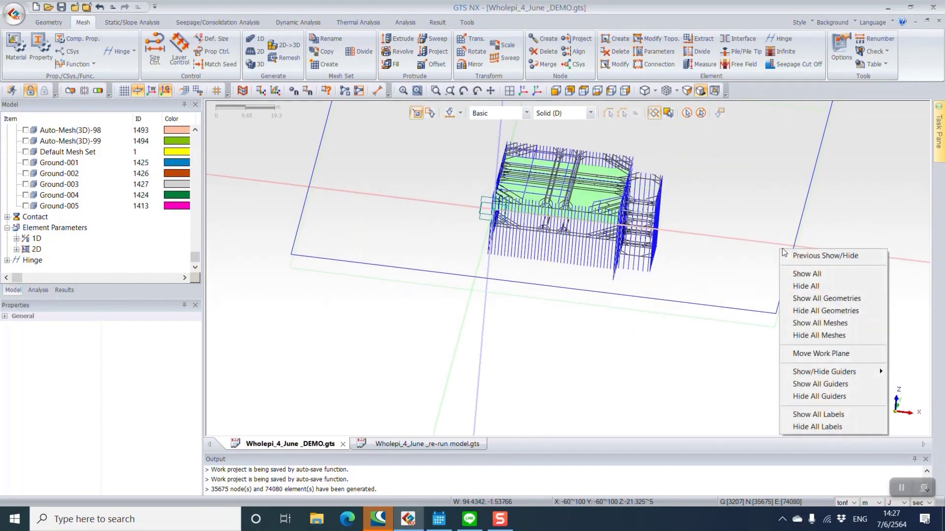
click(835, 298)
Step: In the top view, select the solids inside the excavation area and display only those
click(583, 90)
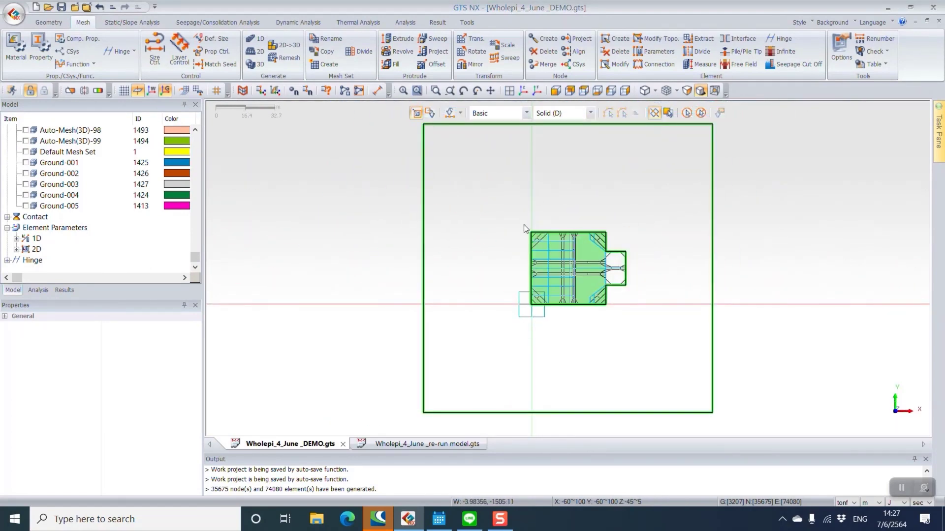
drag(517, 213, 431, 202)
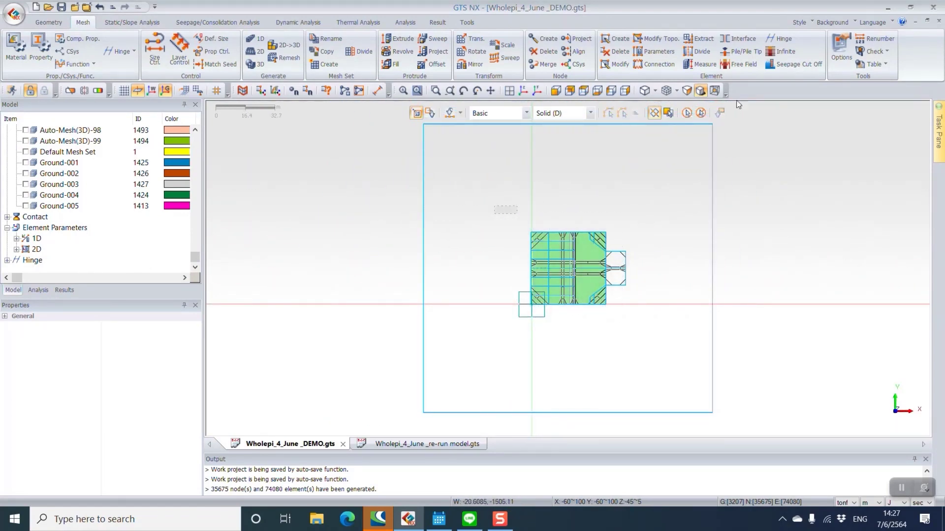
click(668, 140)
drag(512, 199, 634, 329)
right_click(577, 275)
click(615, 308)
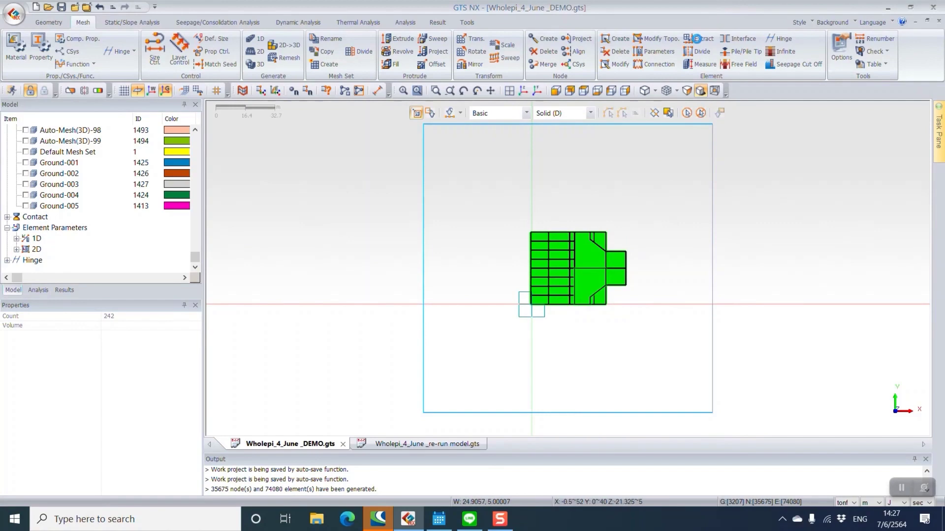
Step: Start extracting elements from geometry edges and assign them the property 12: Pile 1m
click(697, 38)
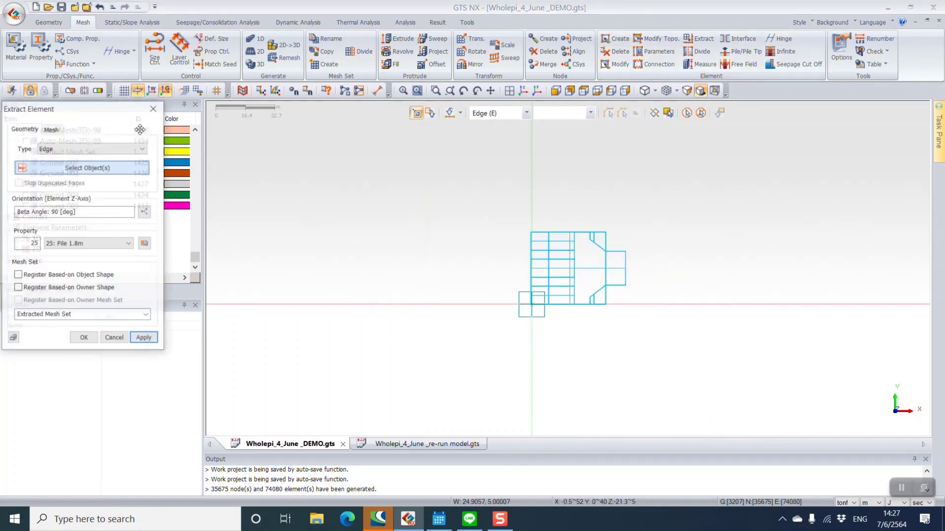
drag(72, 114, 294, 112)
scroll(570, 268, up, 3)
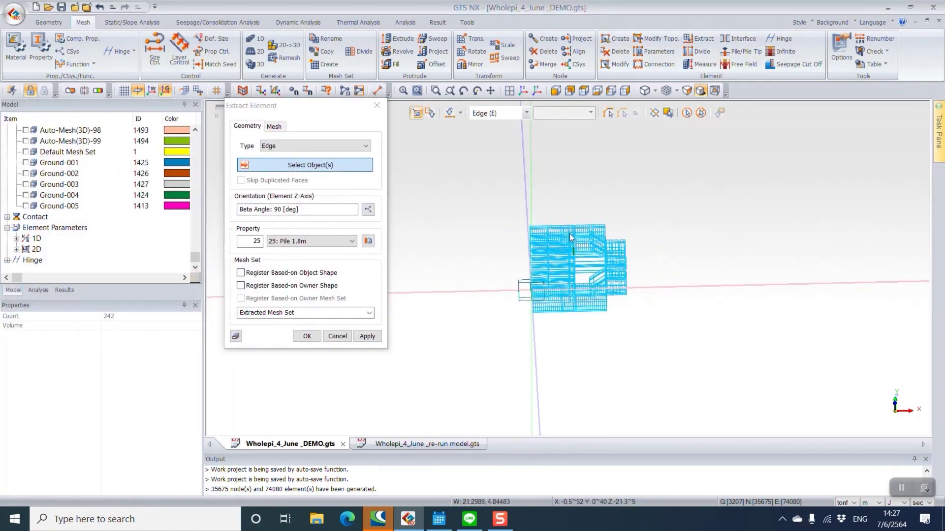
middle_drag(569, 281, 577, 267)
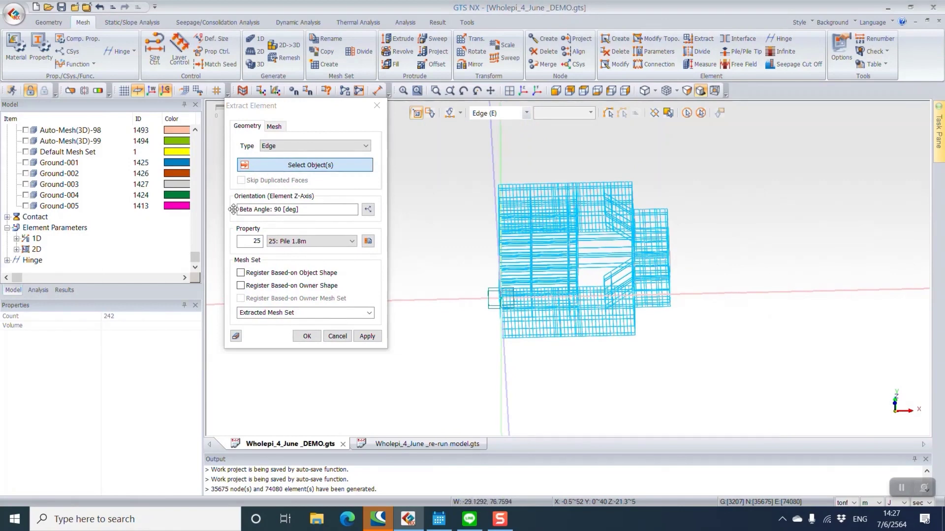
click(306, 242)
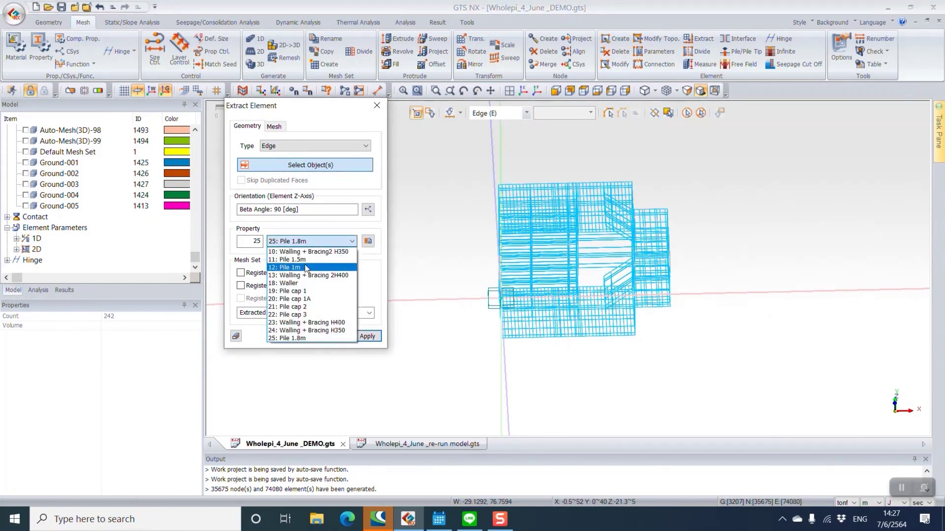
click(306, 267)
Step: In the top view, select the edges lying along three outer sides of the main excavation block: upper, lower and left
click(584, 91)
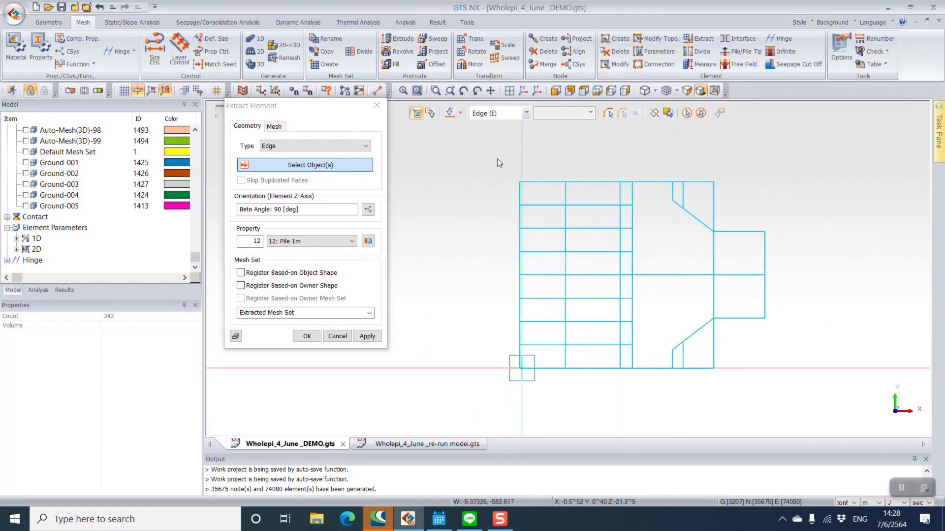
drag(500, 174, 723, 184)
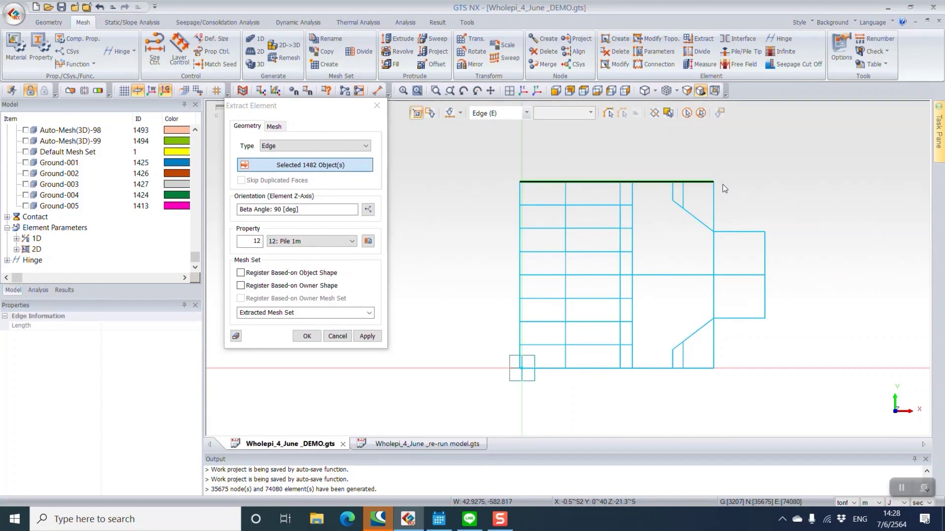
drag(515, 372, 756, 388)
drag(509, 170, 525, 400)
Step: In an elevation view, deselect the surplus edges outside the pile depth and the horizontal ones, keeping only the vertical pile edges
click(569, 91)
click(430, 112)
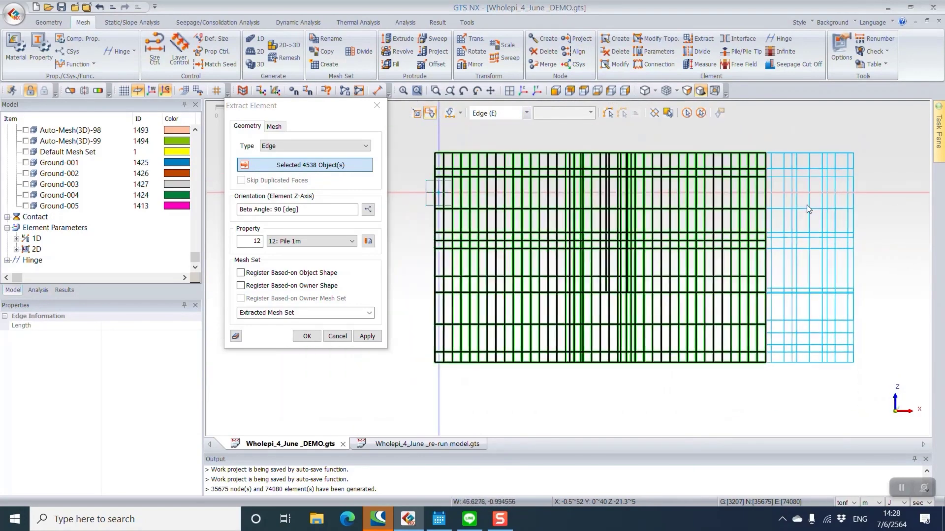
drag(468, 154, 780, 170)
drag(471, 172, 808, 181)
drag(470, 179, 779, 187)
drag(460, 203, 782, 212)
drag(454, 228, 779, 235)
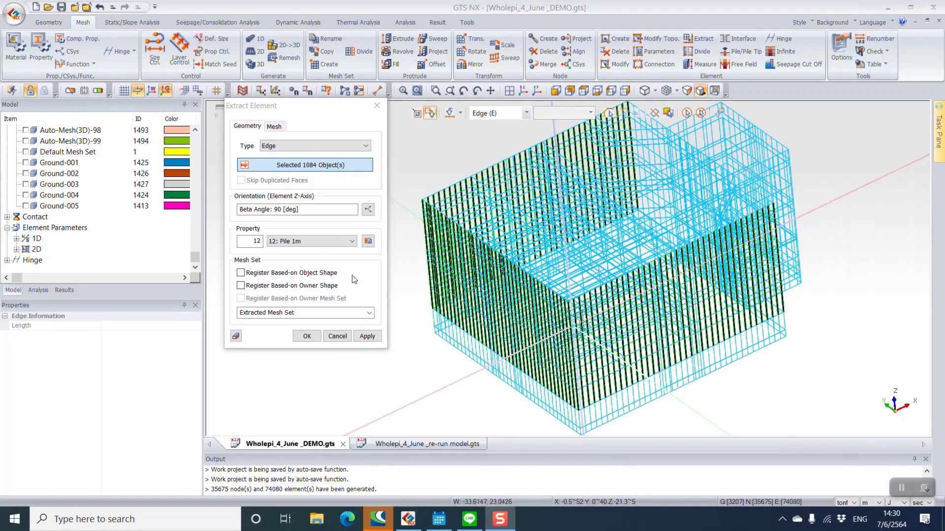
Step: Name the mesh set Pile P2, extract the pile elements from the selected edges and finish the extraction
click(313, 310)
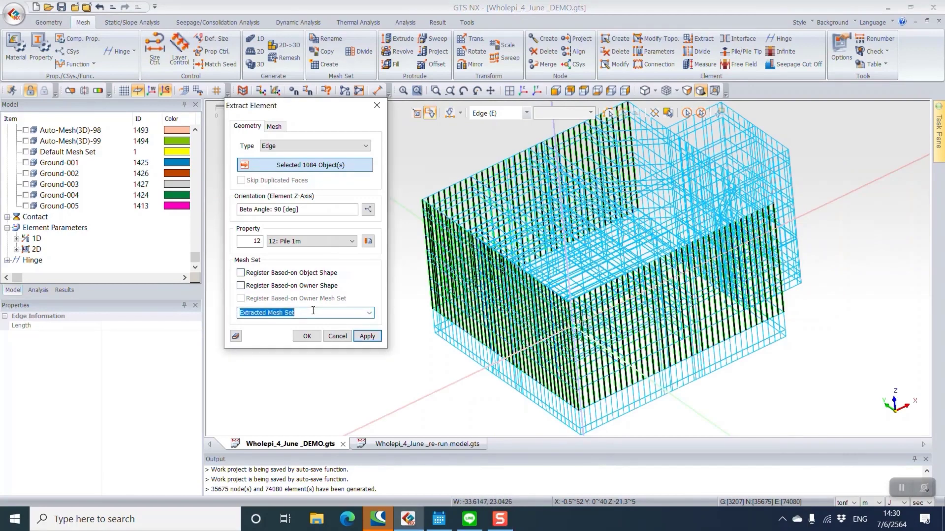
text(Pile P2)
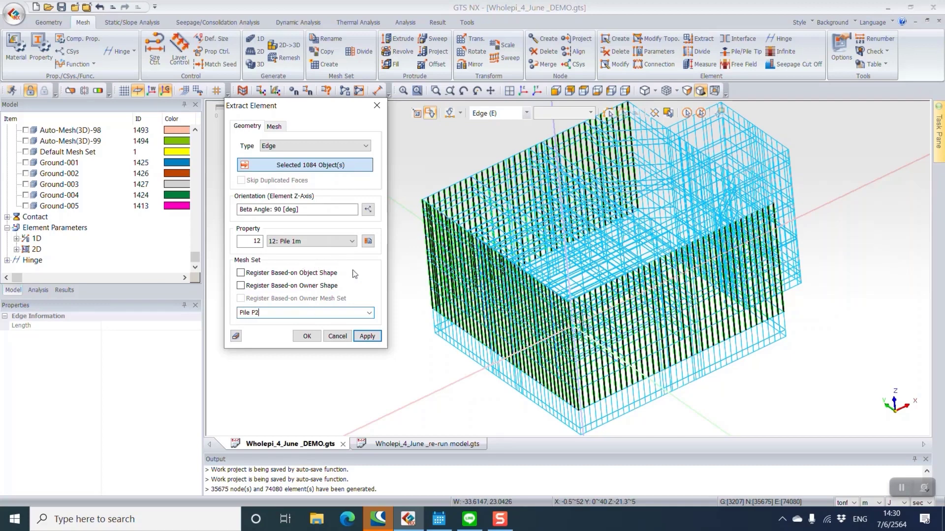
click(367, 337)
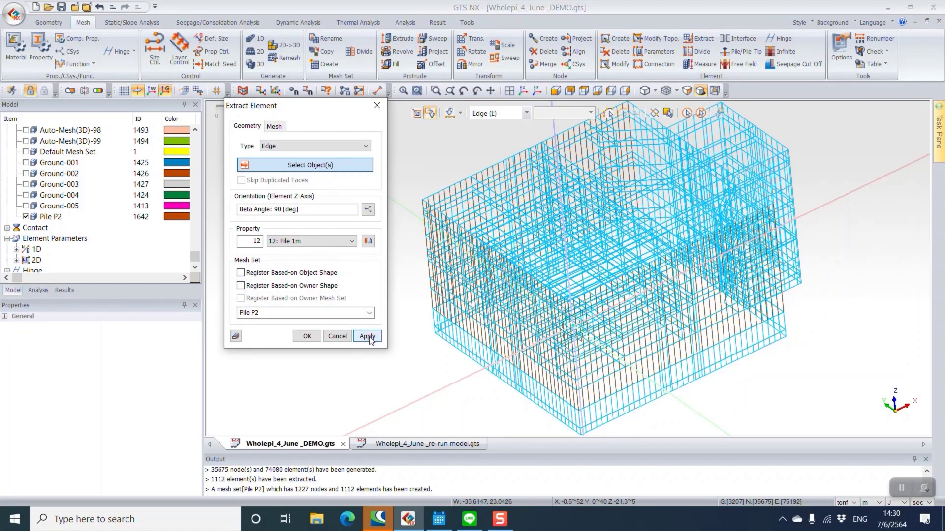
middle_drag(374, 340, 392, 277)
middle_drag(521, 256, 542, 241)
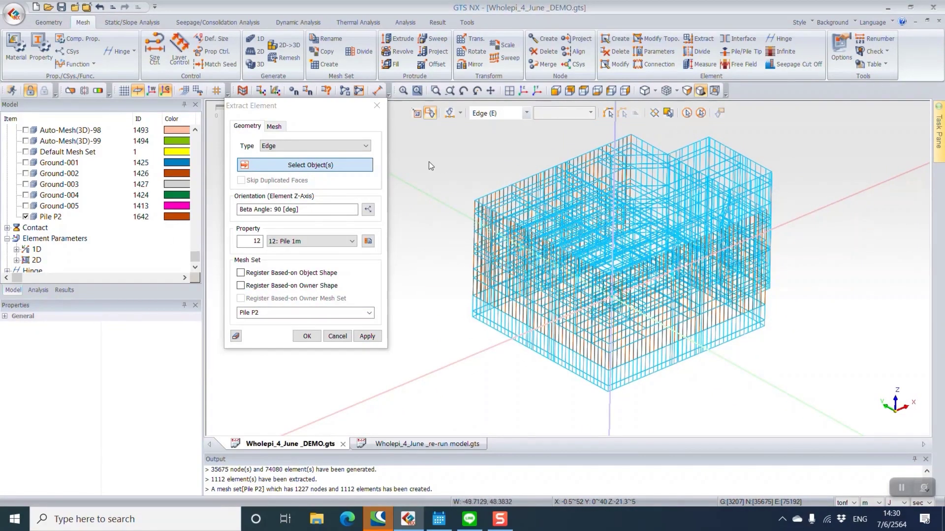
click(385, 110)
middle_drag(442, 137, 591, 146)
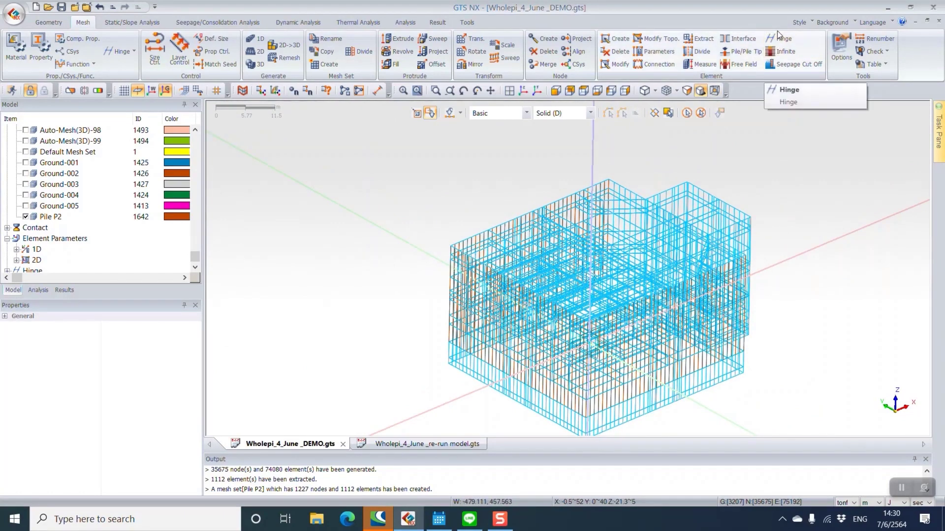
Step: Create pile interface elements on all Pile P2 elements with the property 16: Pile(Interface) in the mesh set Pile
click(743, 53)
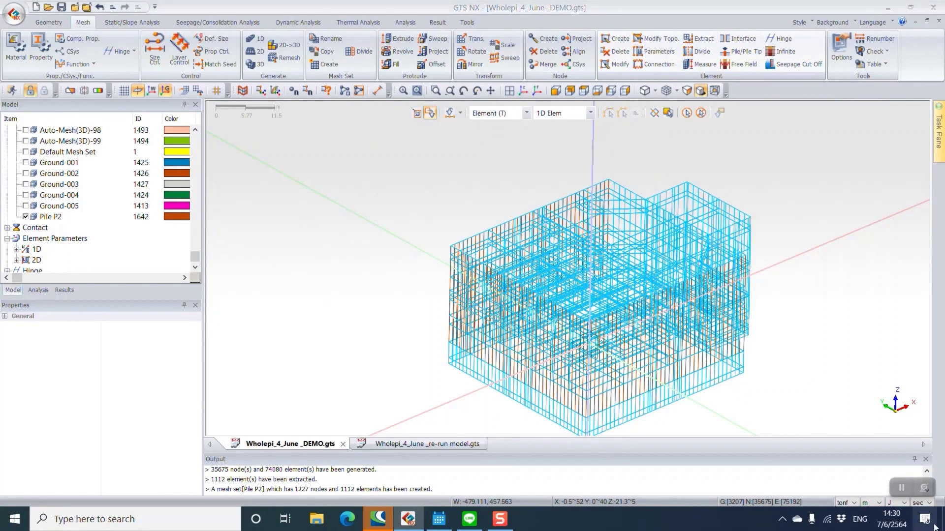
drag(44, 114, 275, 157)
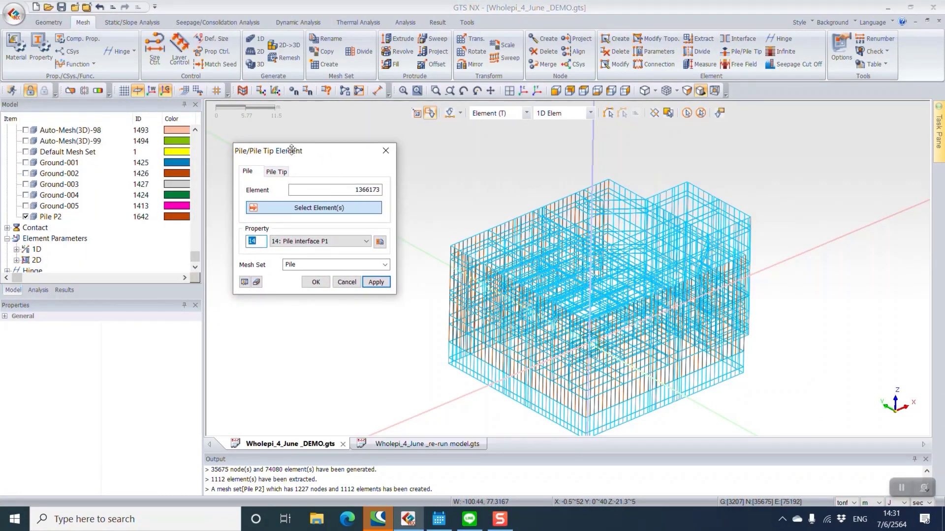
scroll(565, 146, down, 1)
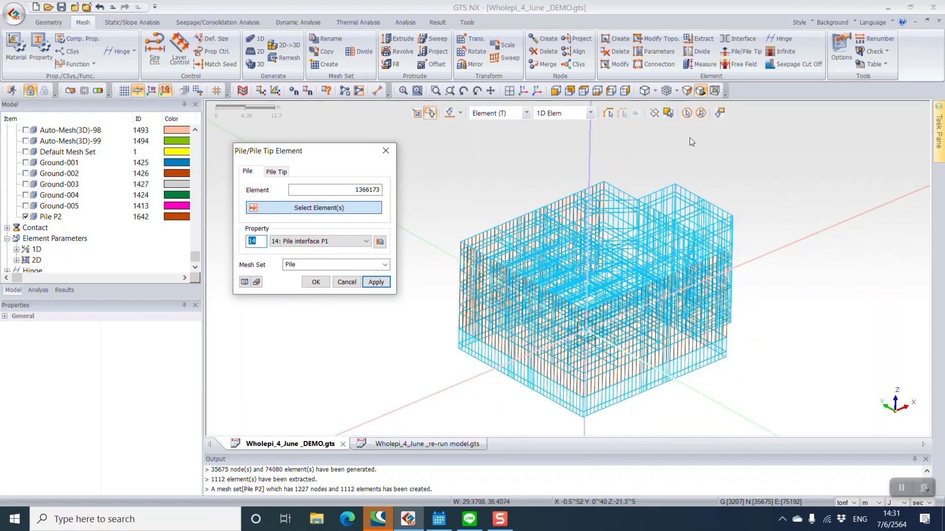
click(332, 241)
click(328, 259)
click(686, 115)
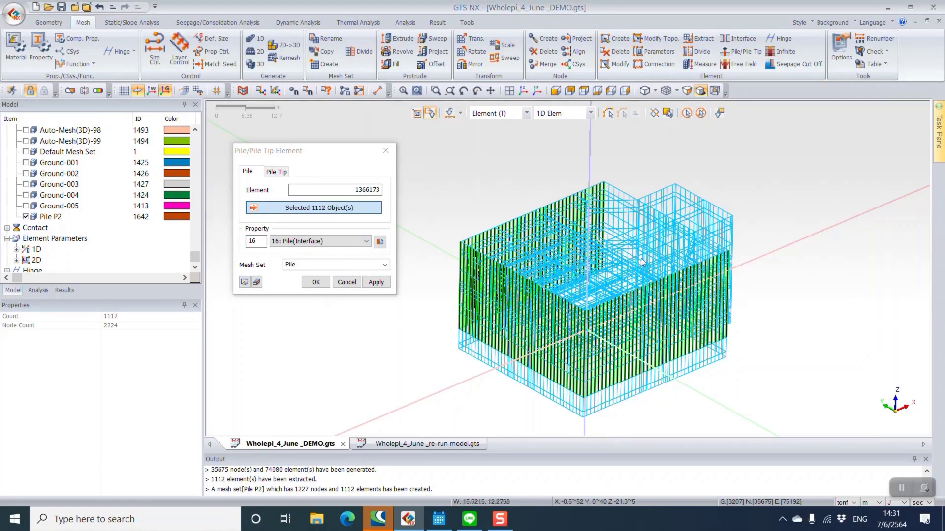
scroll(642, 322, up, 1)
ctrl+middle_drag(642, 318, 616, 327)
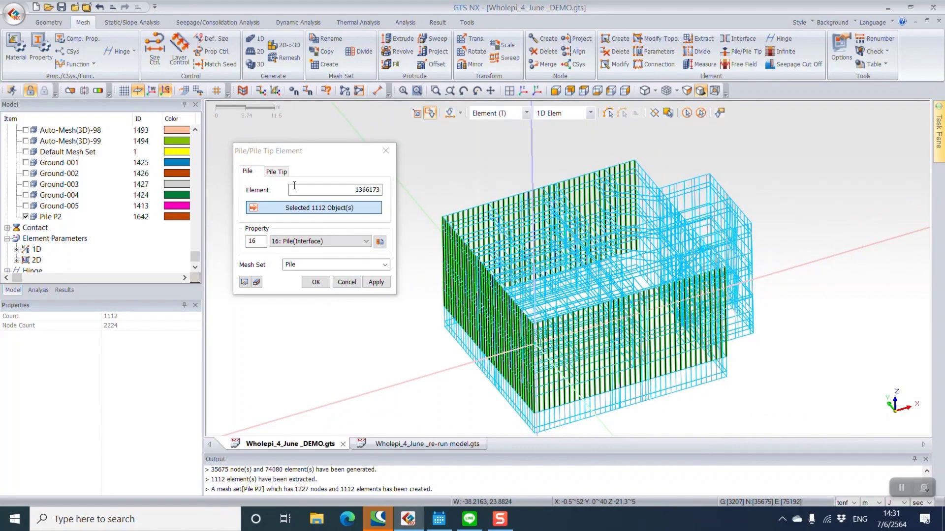
click(375, 282)
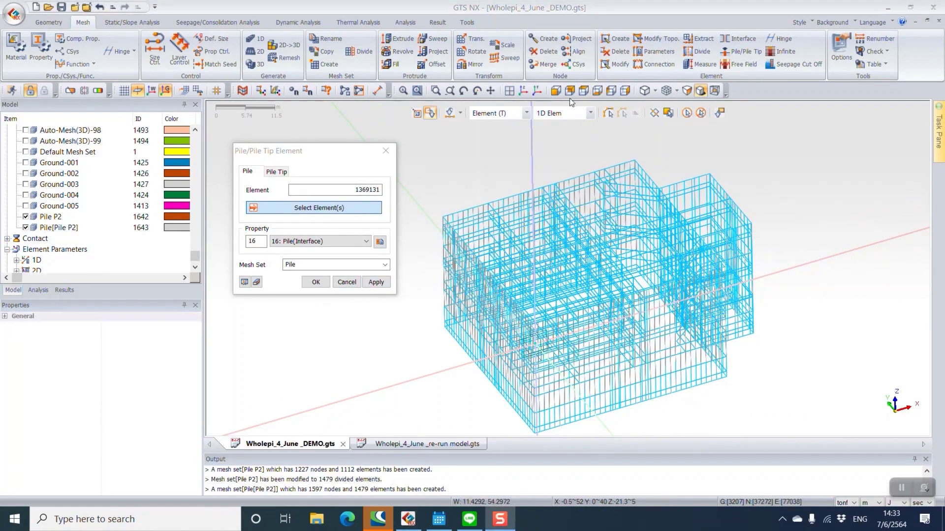
Step: Create pile tip elements at the lower end nodes of the piles with property 17: Pile tip in the mesh set Pile Tip
click(556, 90)
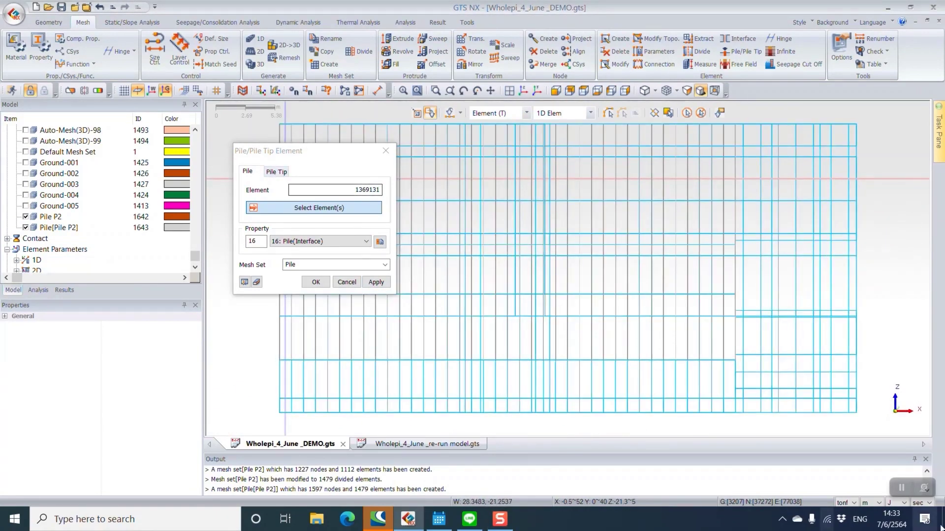
click(276, 171)
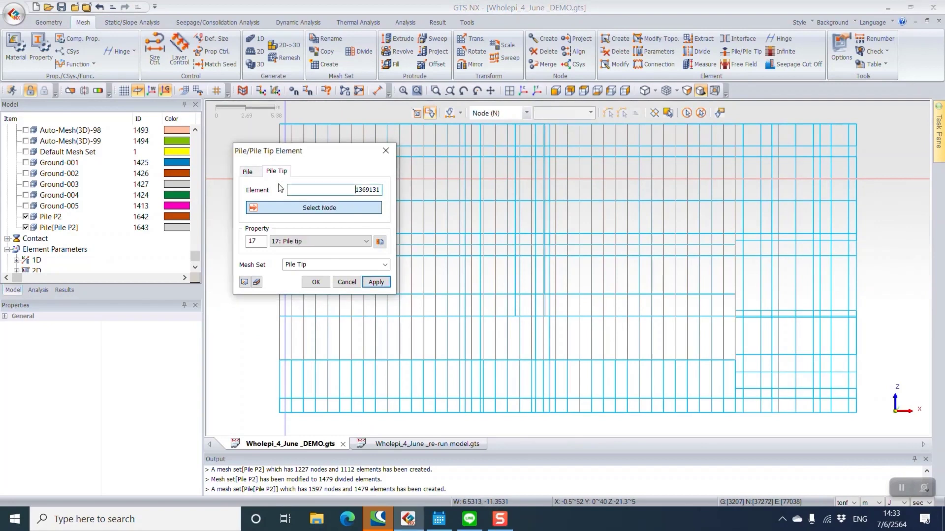
drag(266, 358, 745, 397)
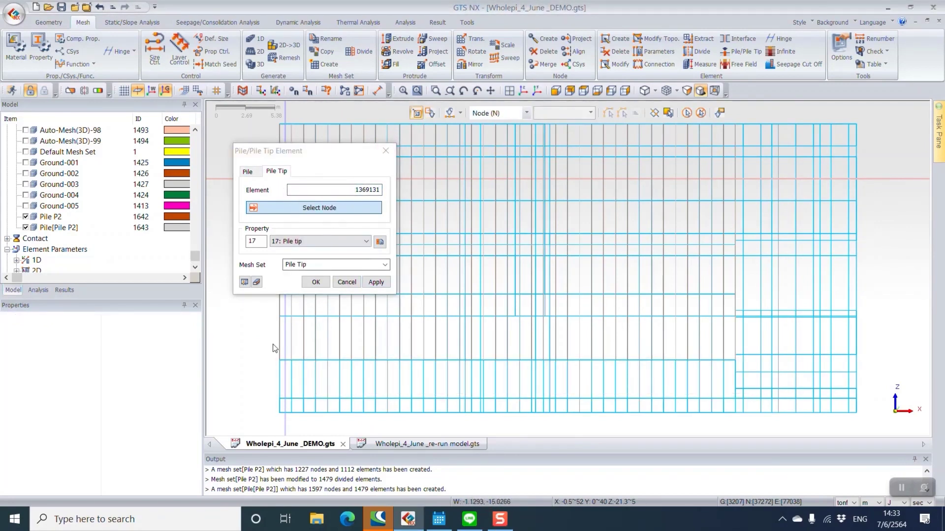
drag(273, 360, 756, 376)
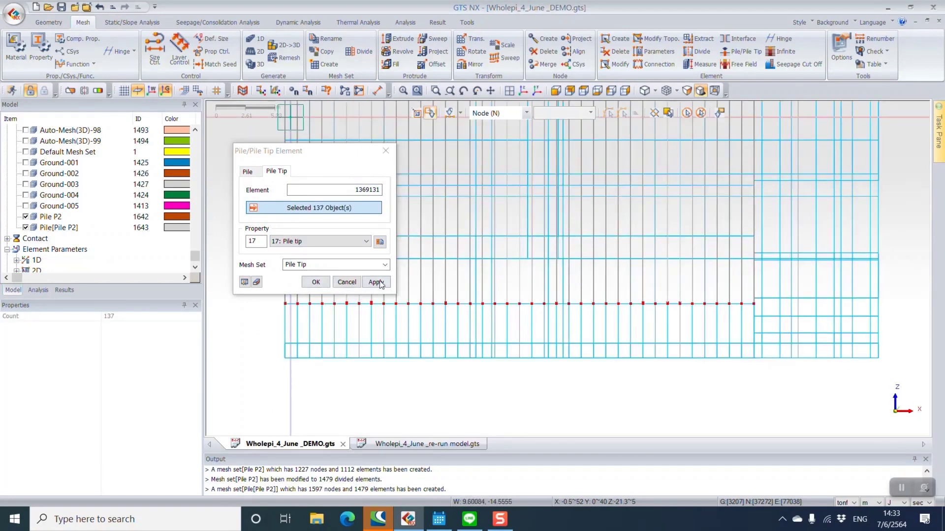
click(376, 282)
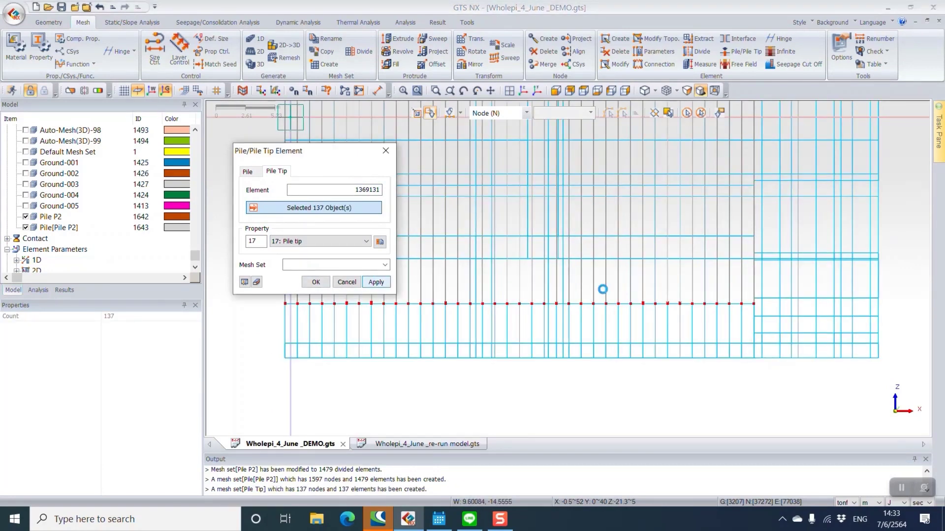
scroll(603, 289, down, 1)
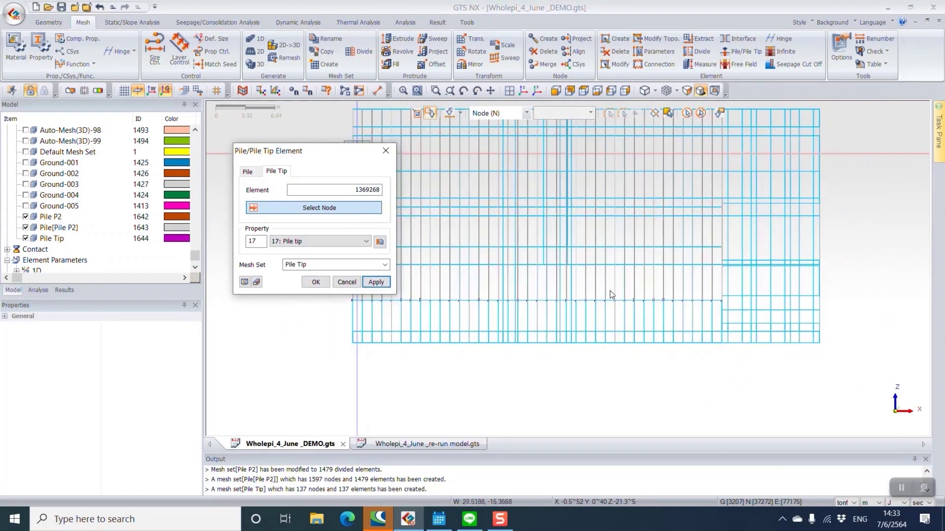
click(384, 152)
key(ctrl+i)
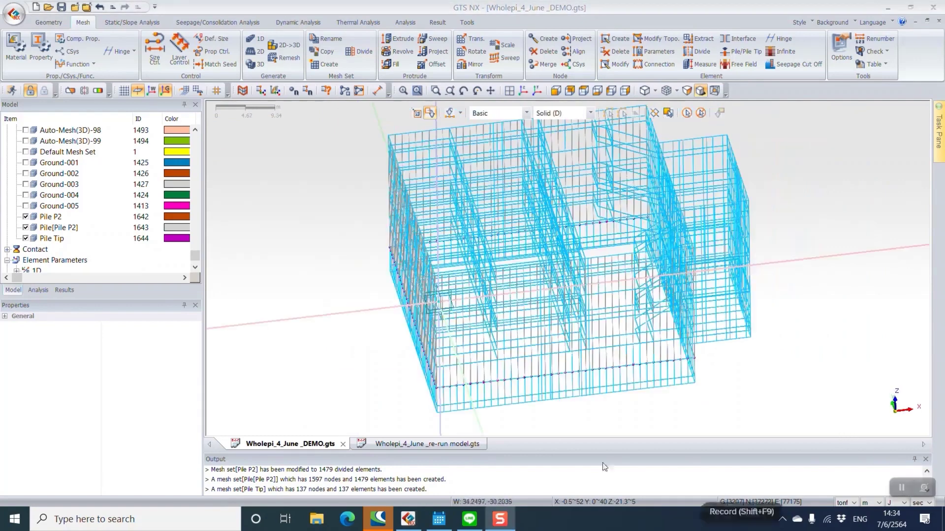
Step: Start generating a 1D edge mesh and display only the P2_Bracing L1 geometry
click(261, 44)
drag(46, 99, 322, 110)
drag(195, 263, 187, 141)
click(7, 205)
right_click(81, 162)
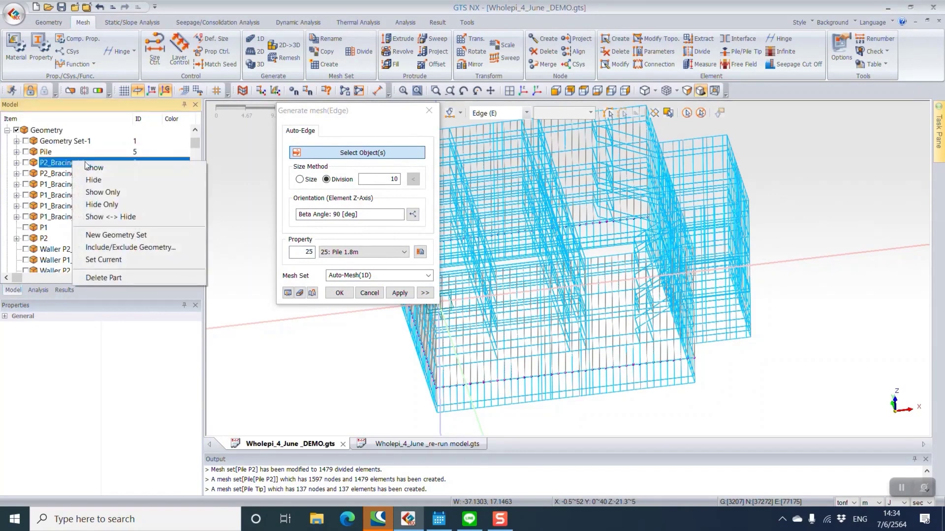
click(102, 191)
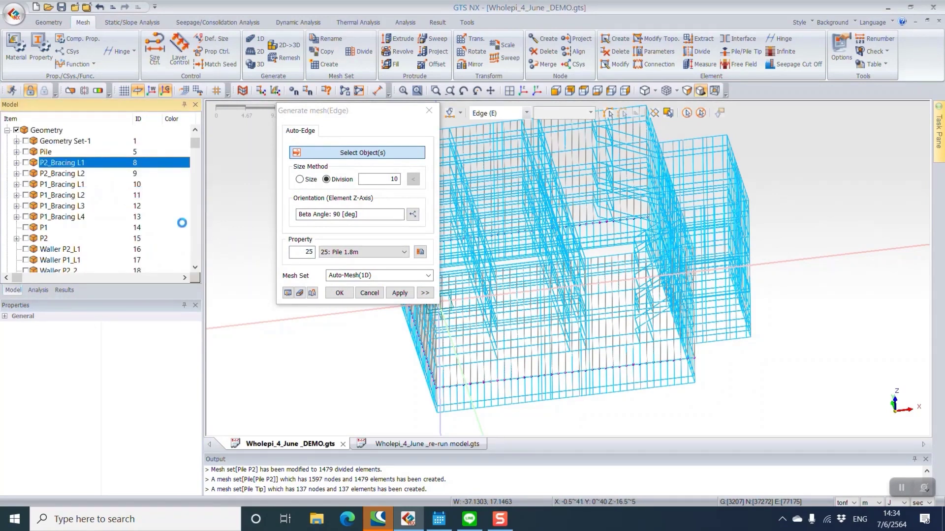
Step: In the top view, select all bracing edges inside the frame and assign them the property 23: Walling + Bracing H400
click(583, 91)
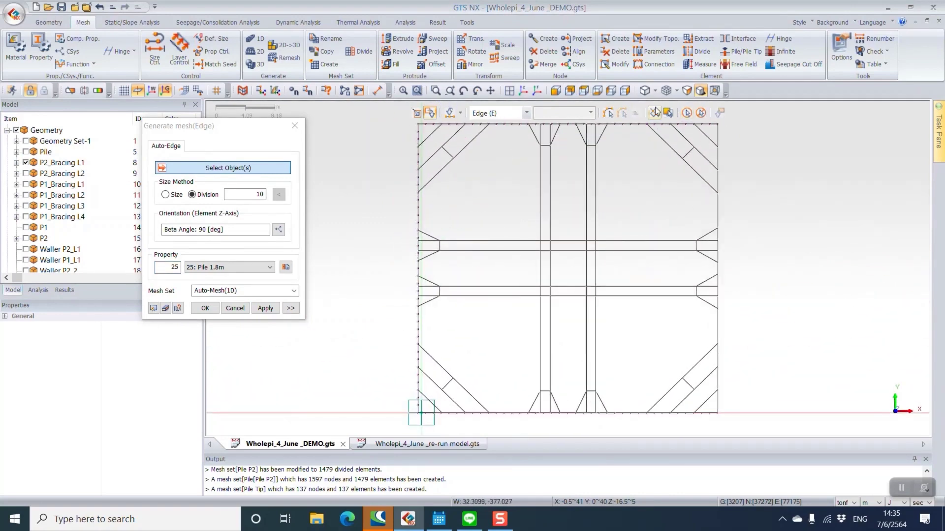
click(417, 113)
drag(427, 134, 714, 410)
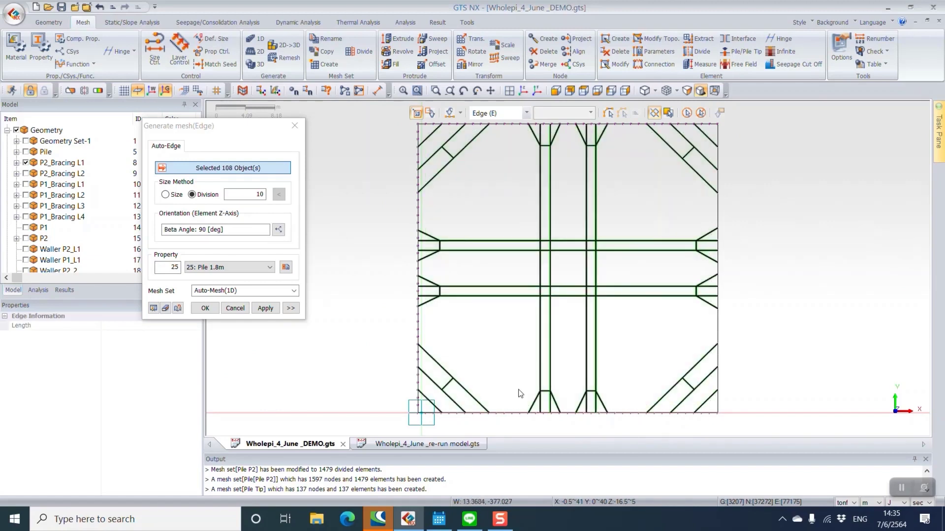
click(228, 269)
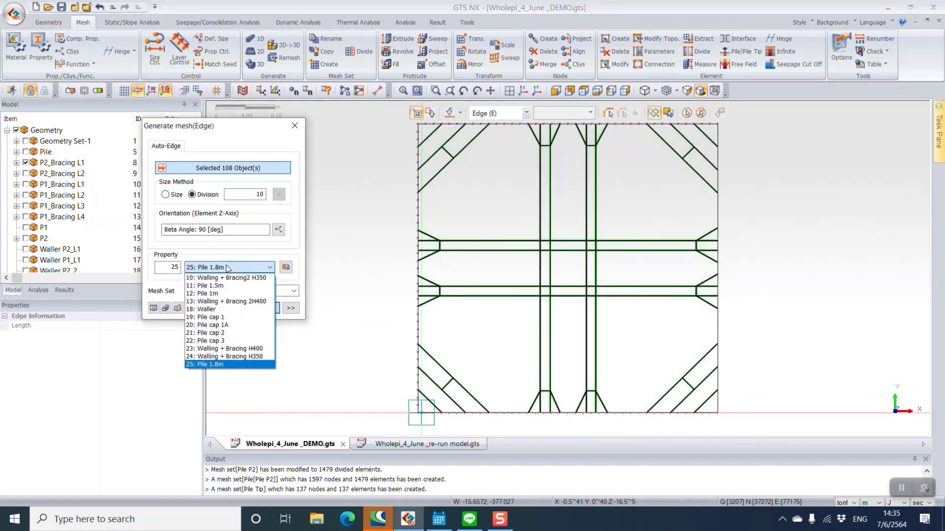
click(230, 348)
Step: Name the mesh set Bracing L1_P2, set the division to 1, generate the bracing mesh and finish the command
click(260, 293)
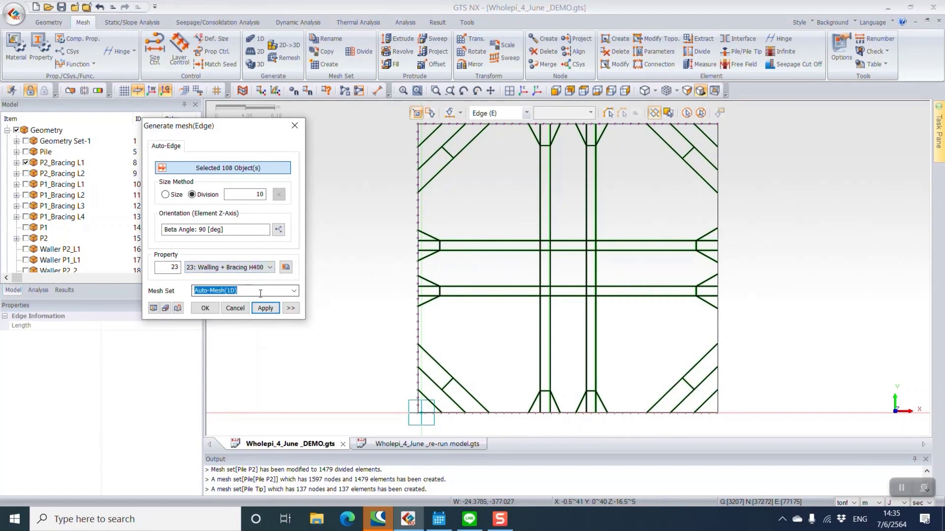
text(Bracing L1_P2)
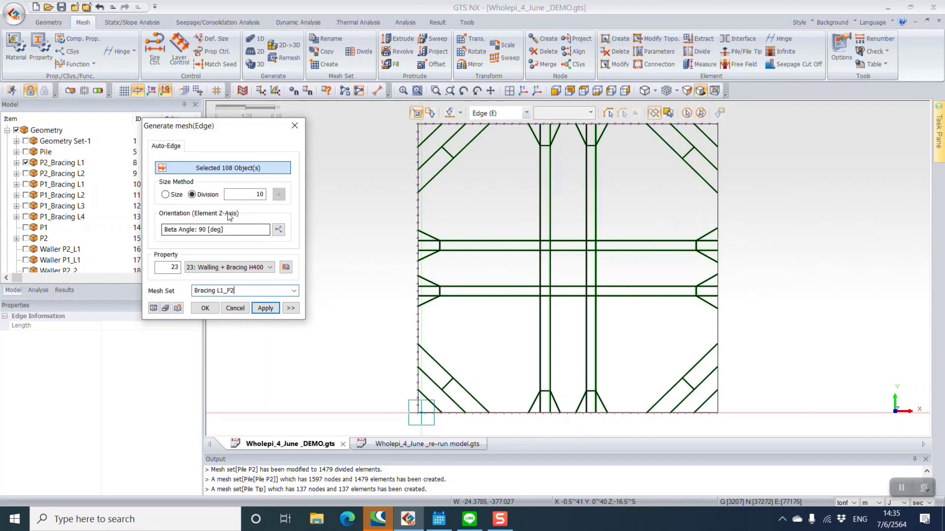
drag(251, 194, 284, 197)
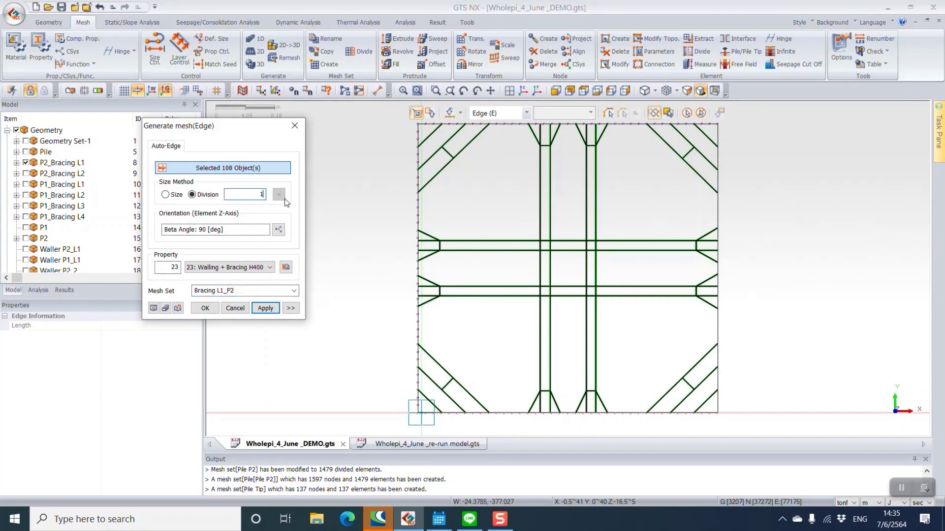
click(266, 308)
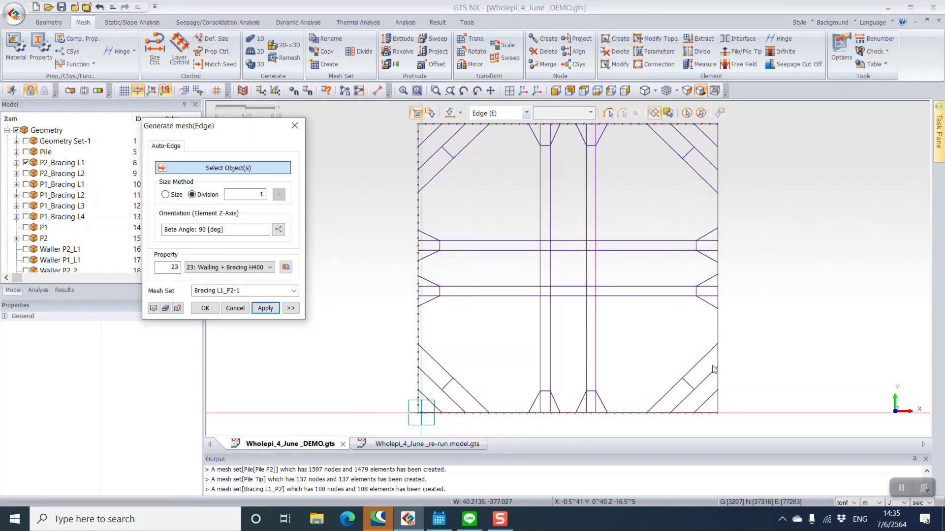
middle_drag(606, 365, 566, 327)
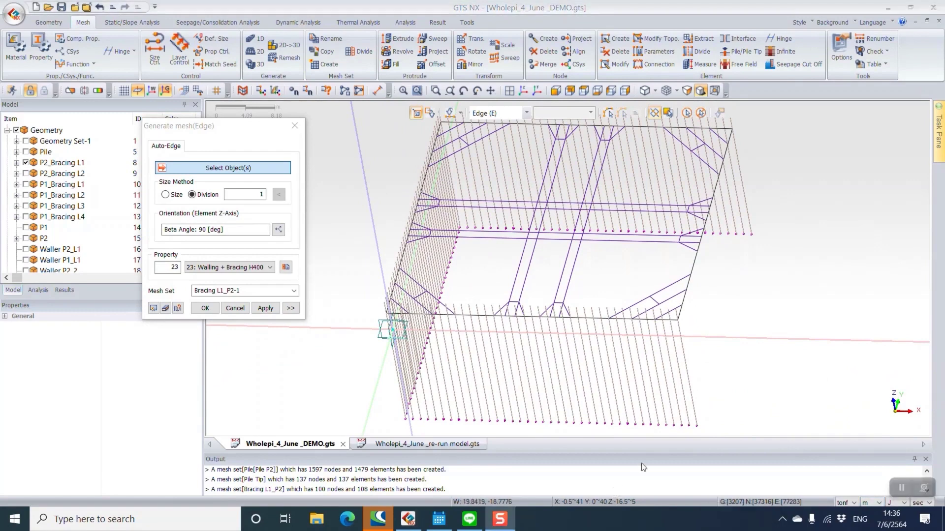
click(294, 128)
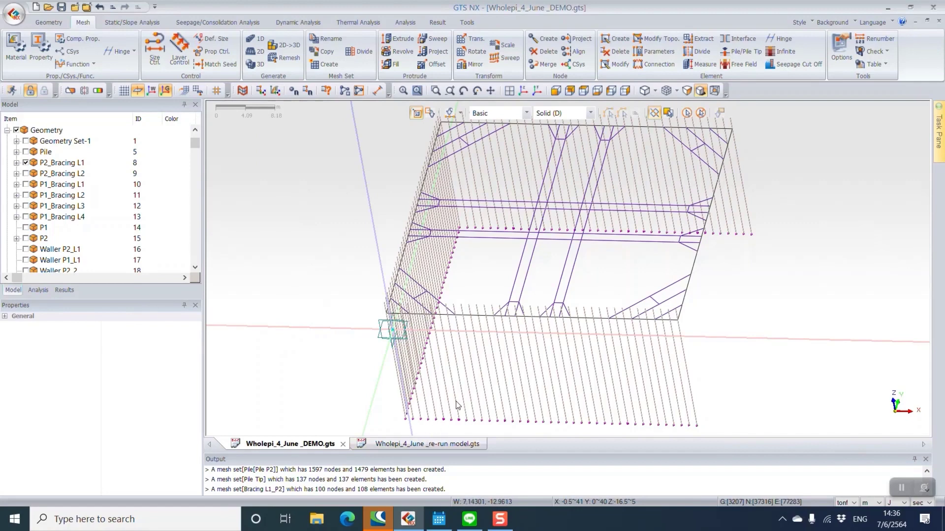
Step: In Wholepi_4_June _DEMO.gts, display the 3D section shape of the 1D property Pile 1m (Beam)
click(427, 444)
click(290, 444)
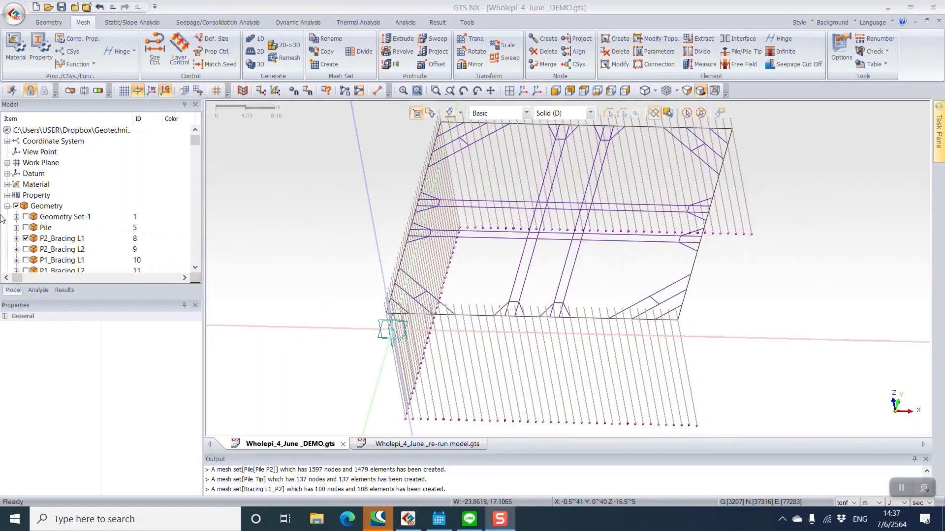
click(7, 196)
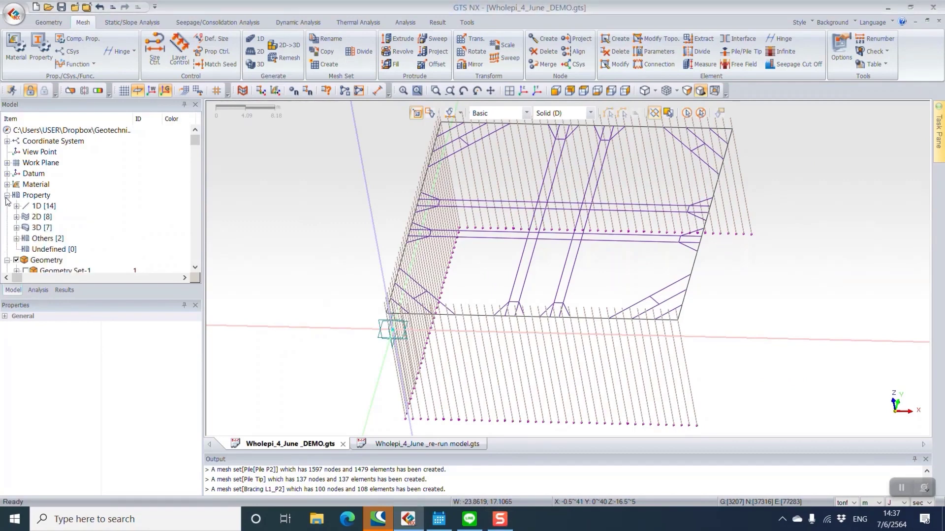
click(16, 207)
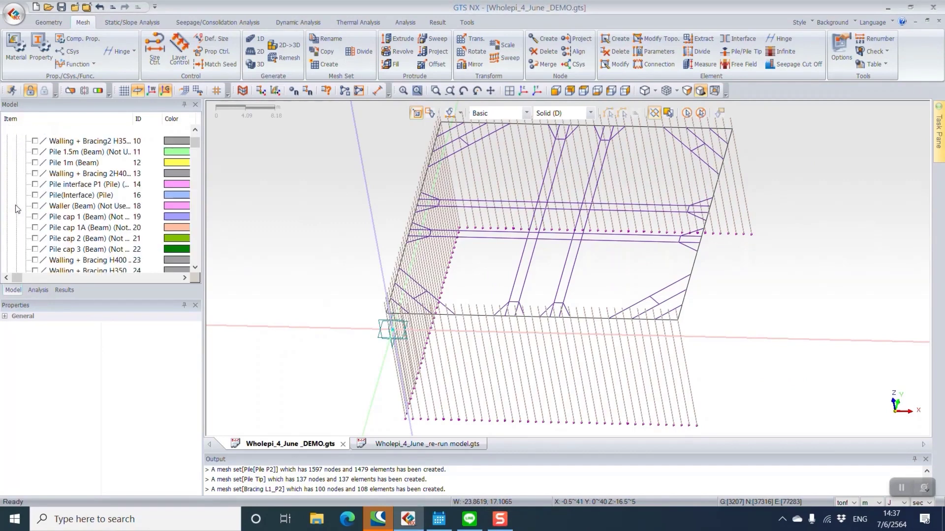
click(35, 163)
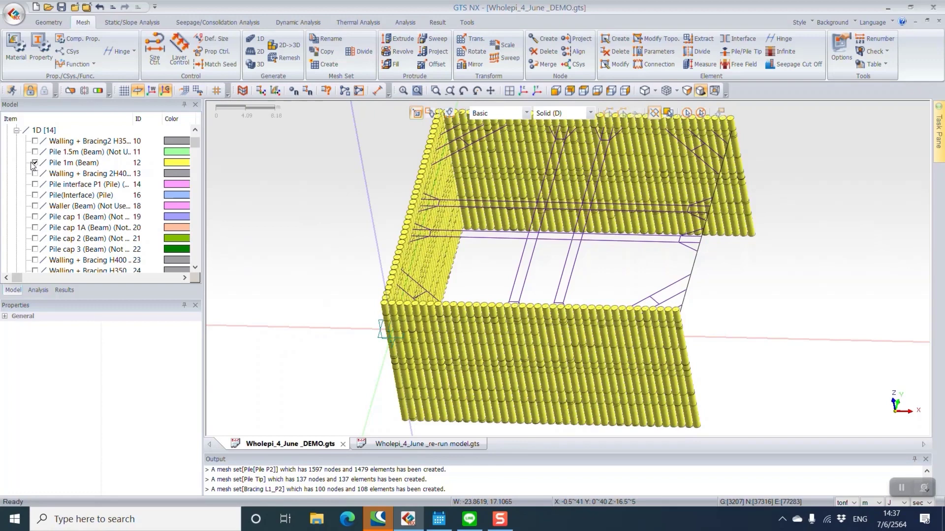
Step: Switch to Wholepi_4_June _re-run model.gts and examine the section shapes of its walls, pile caps and bracing
scroll(35, 154, down, 3)
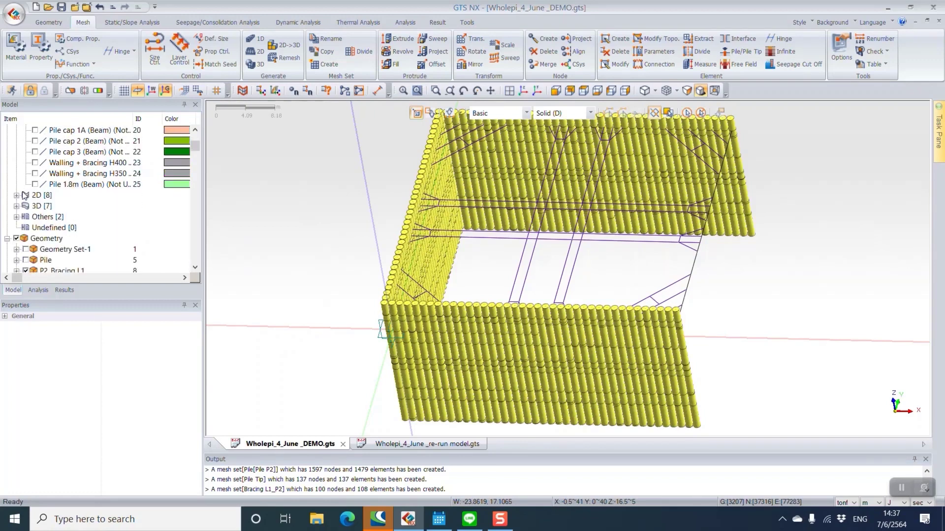
click(414, 444)
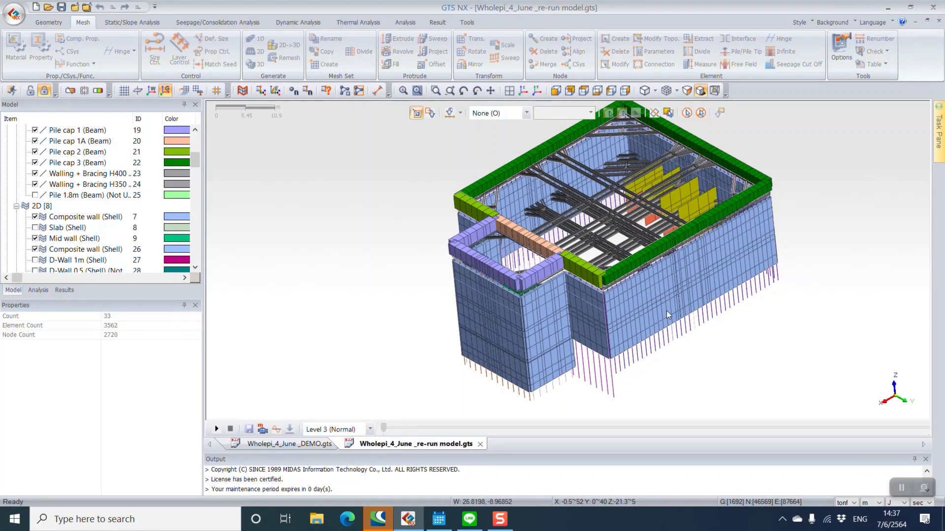
scroll(604, 310, up, 1)
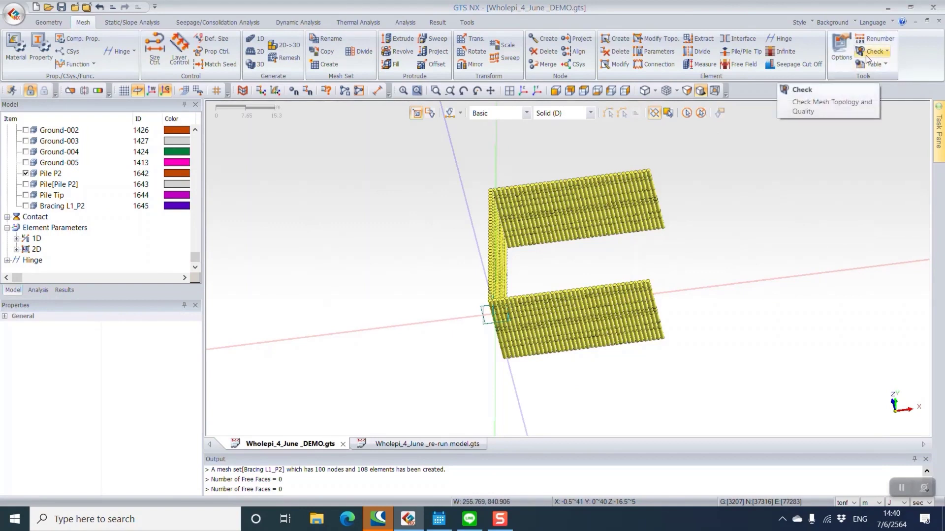
Step: Show all meshes in Wholepi_4_June _DEMO.gts and check them for free faces with bounding faces excluded
right_click(773, 241)
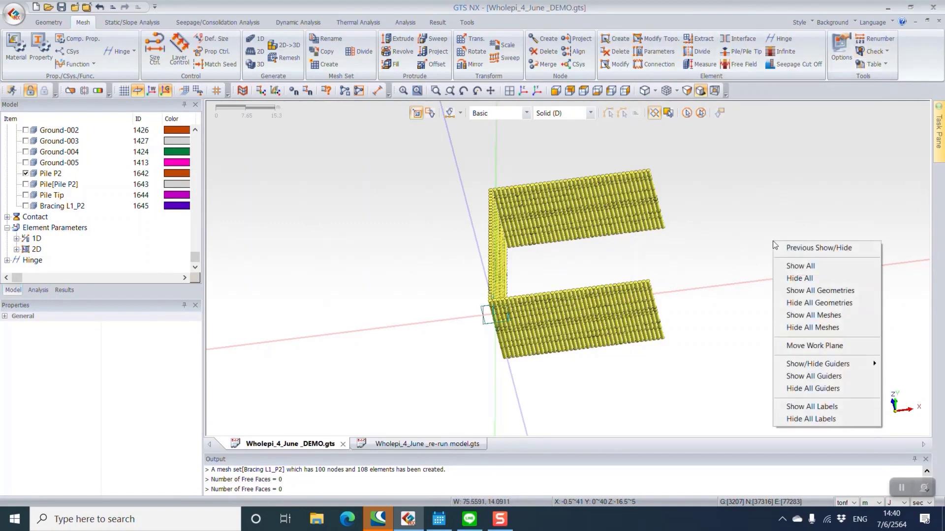
click(827, 321)
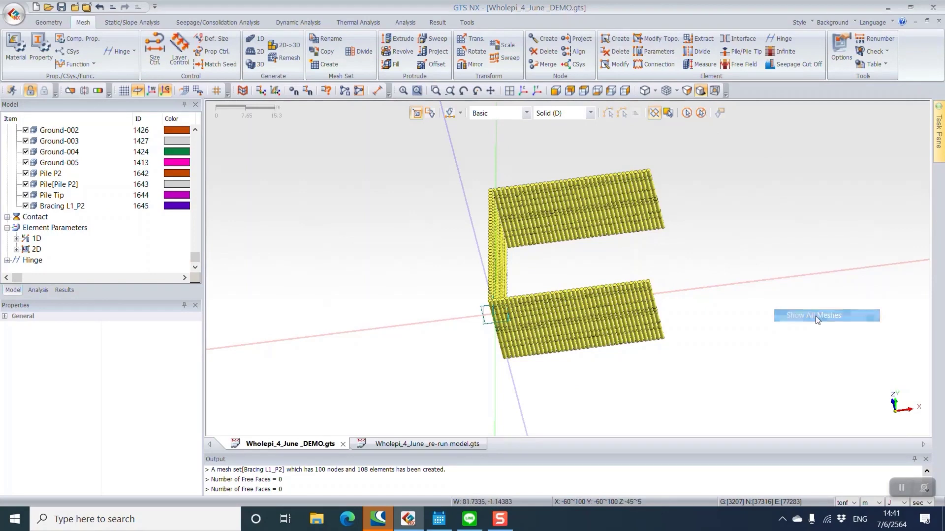
click(878, 49)
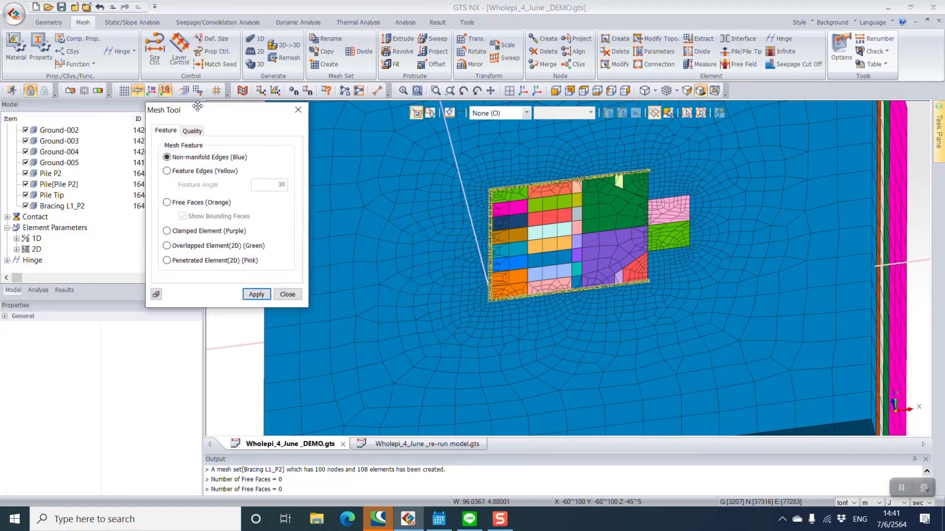
click(195, 202)
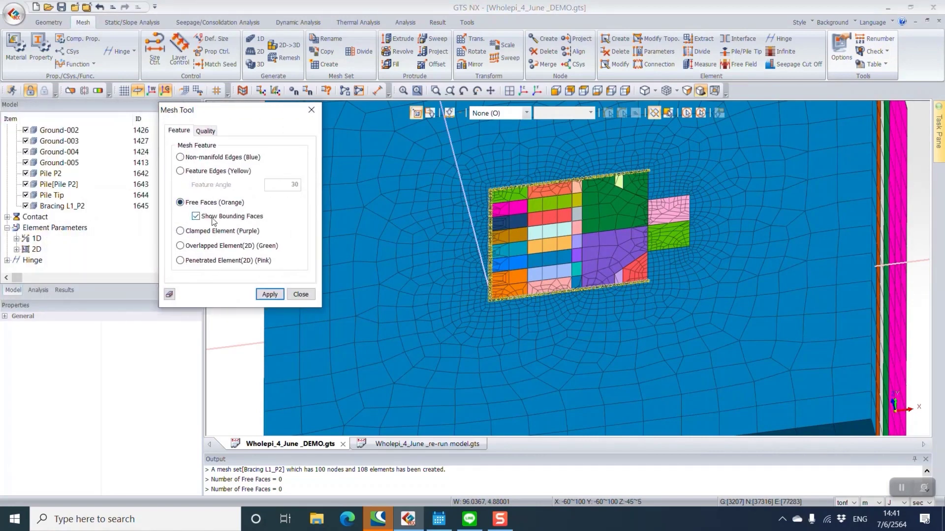
click(270, 294)
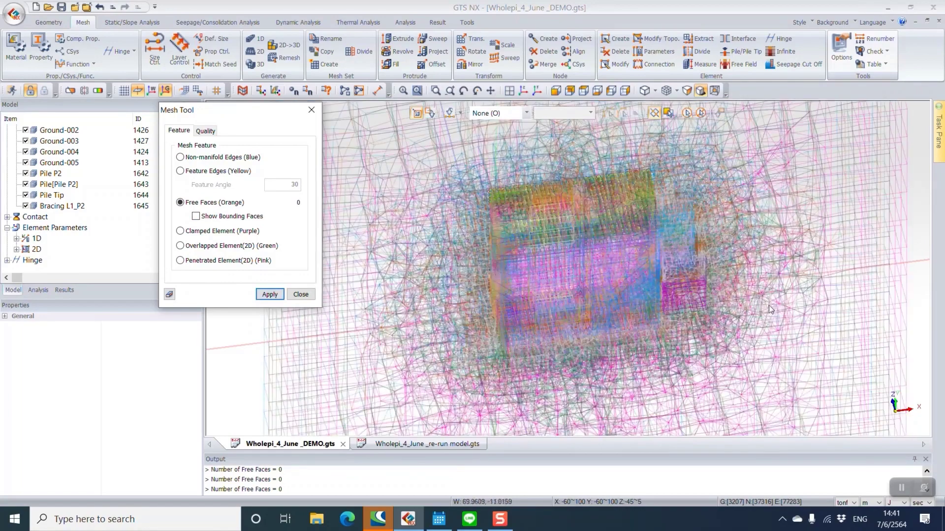
ctrl+middle_drag(486, 152, 516, 188)
ctrl+middle_drag(545, 276, 550, 244)
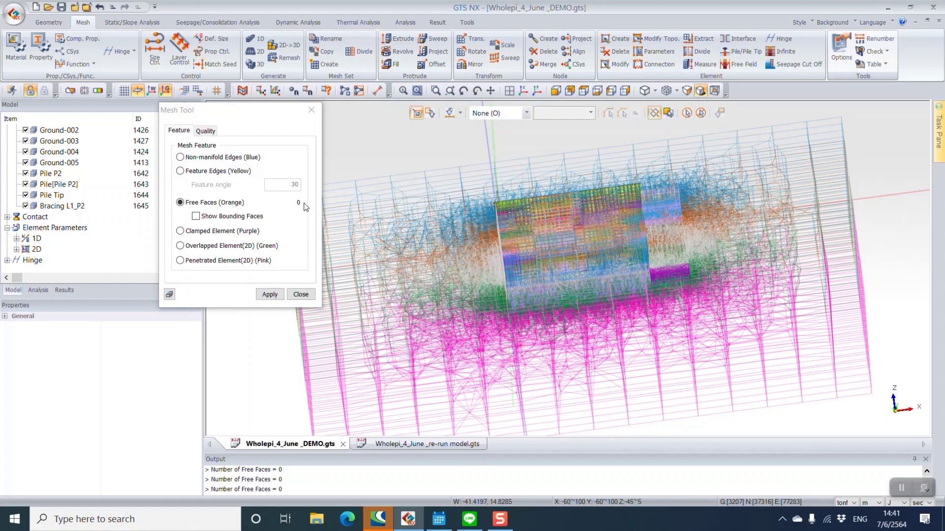
click(301, 294)
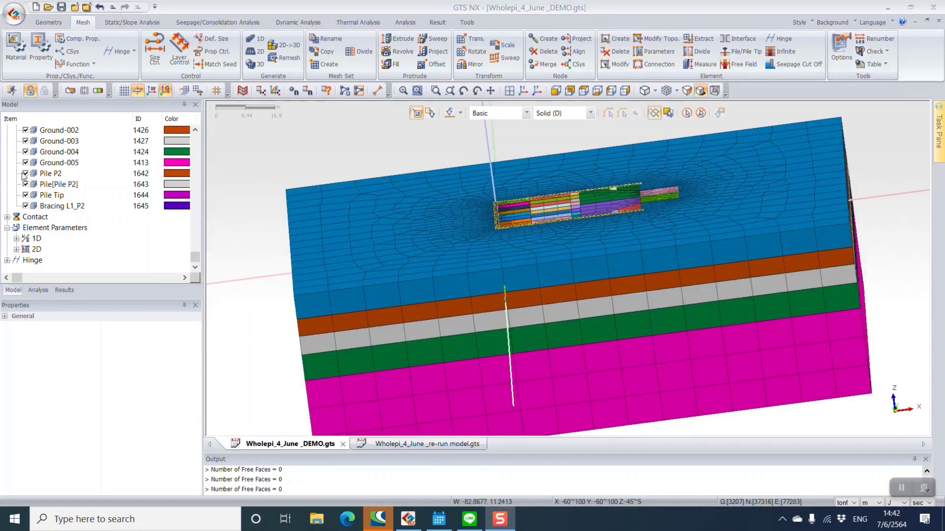
Step: Show only the Pile P2 mesh set as plain lines without section shapes and display its 1D element coordinate systems
right_click(43, 177)
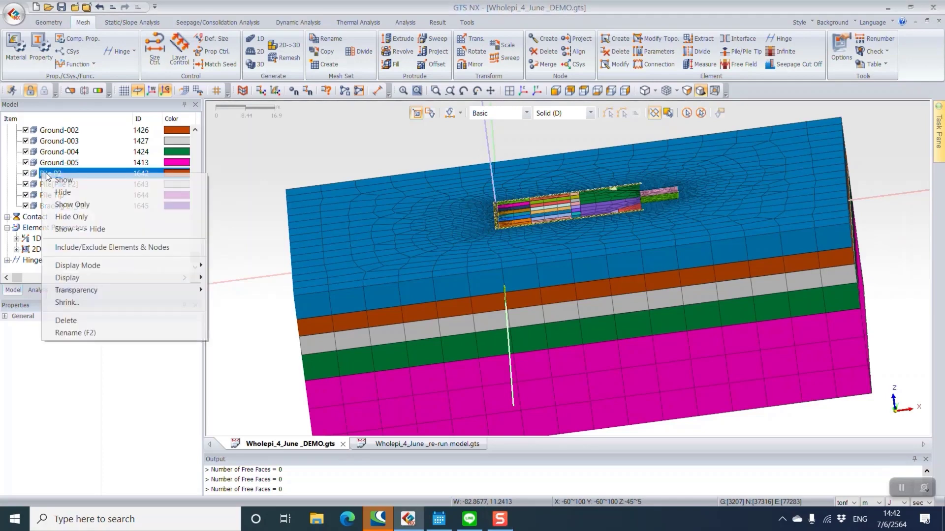
click(86, 200)
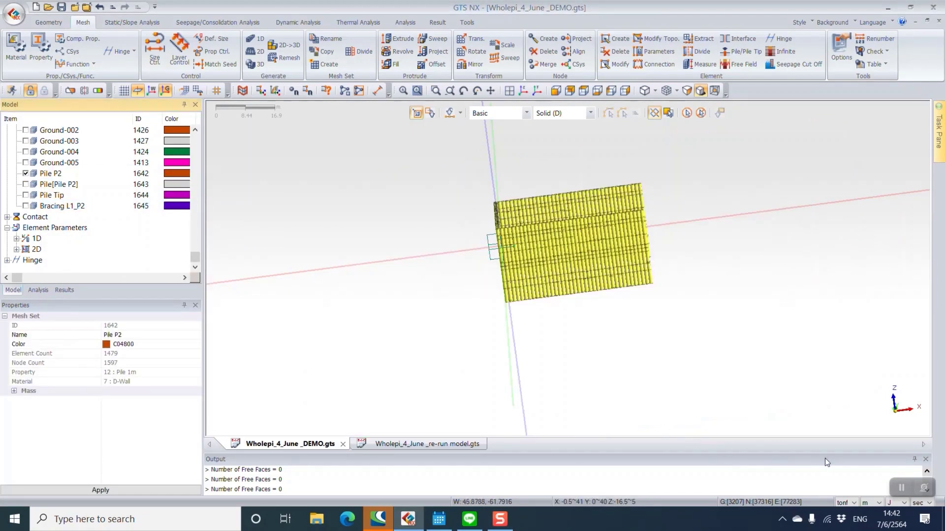
scroll(89, 172, up, 10)
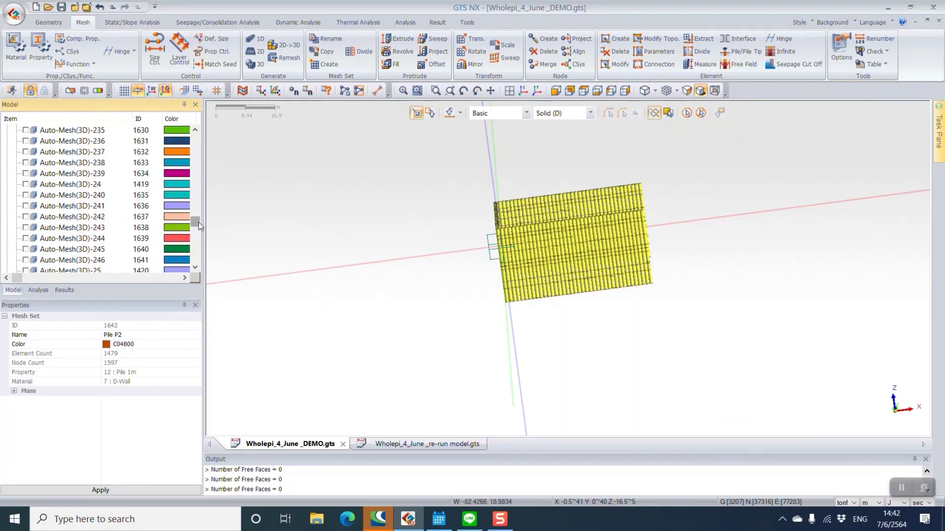
drag(197, 223, 197, 138)
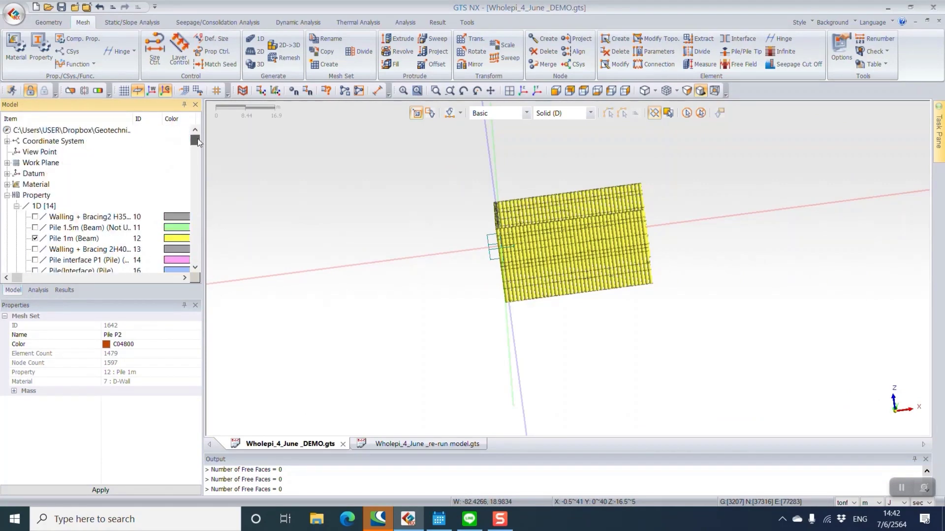
click(34, 239)
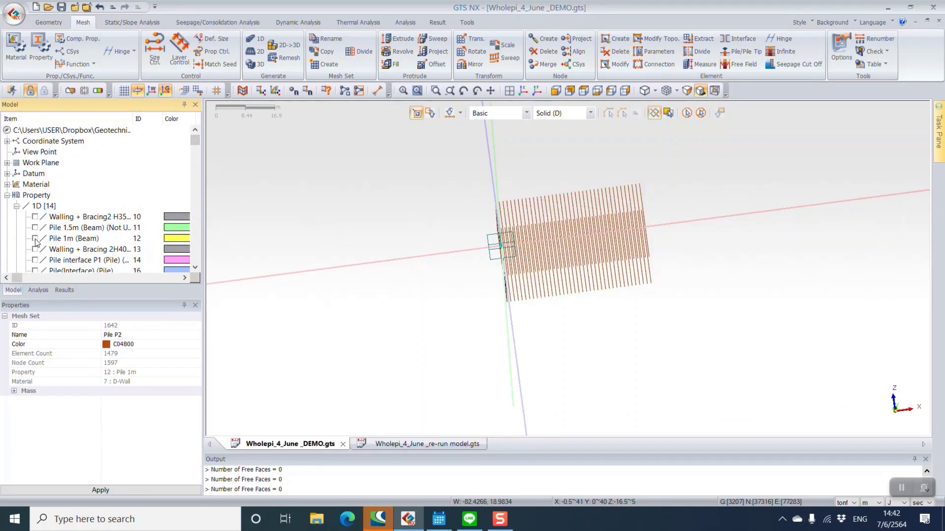
click(257, 92)
middle_drag(669, 198, 673, 57)
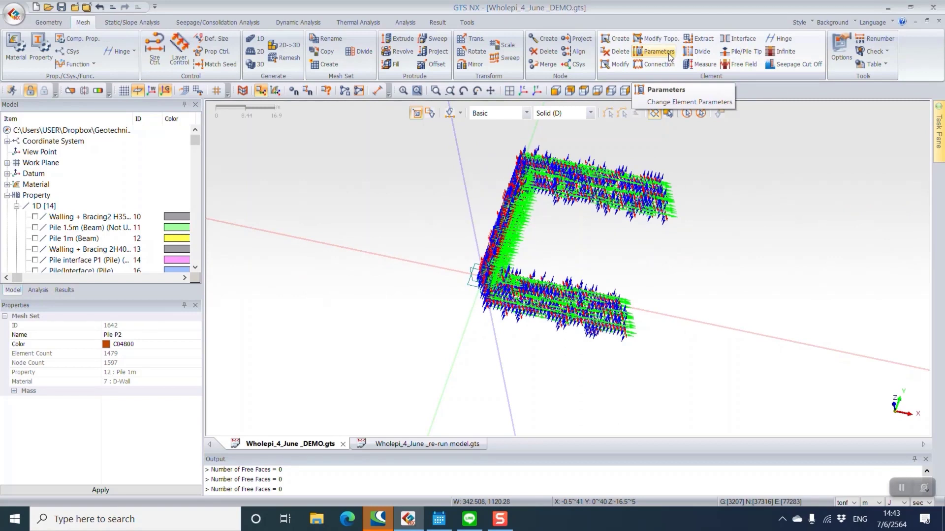
Step: Change the Csys of the Pile P2 elements with Align 1D Base Element (Z, X-Axis), using an element in the back pile row as base
click(658, 52)
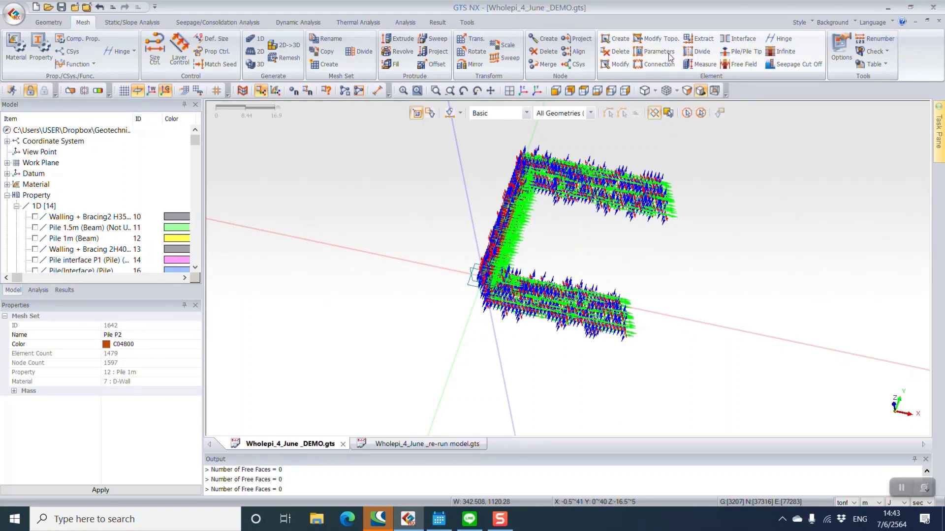
drag(42, 108, 205, 102)
click(223, 143)
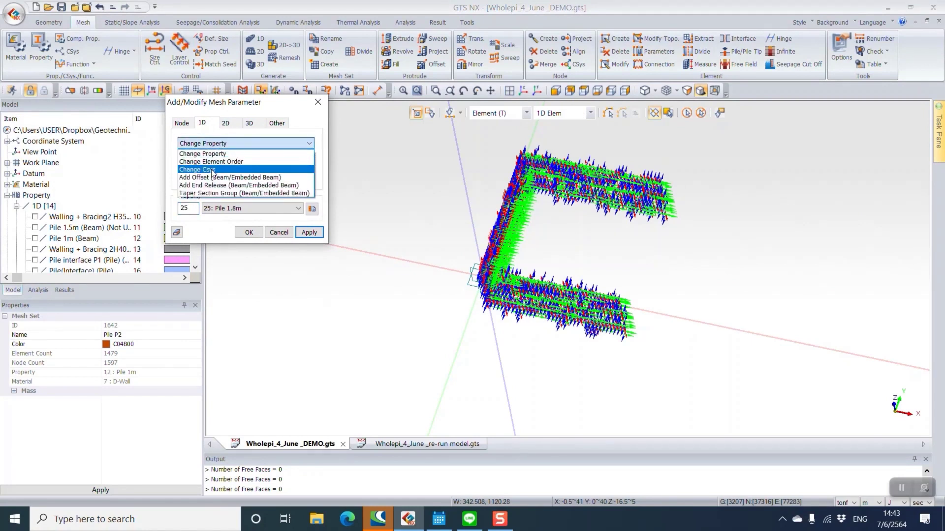
click(212, 170)
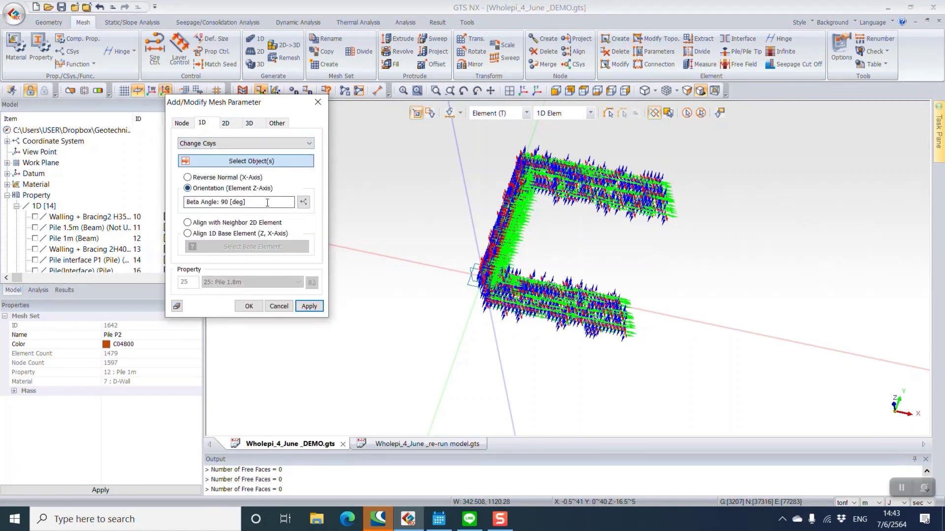
click(241, 235)
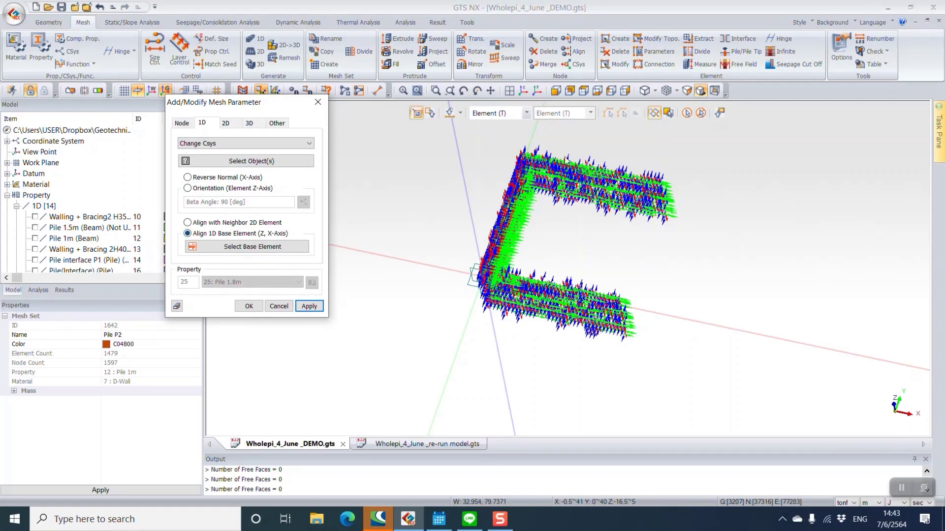
click(247, 248)
scroll(625, 187, up, 4)
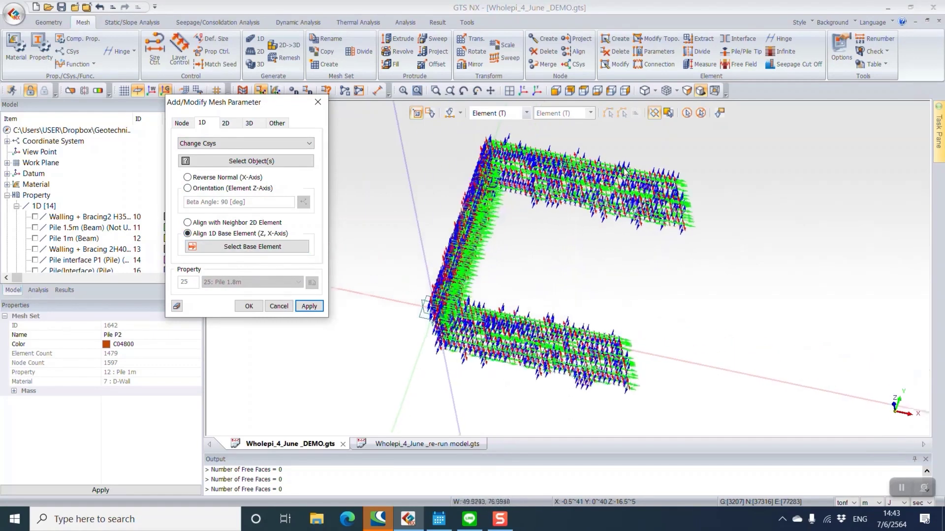
click(617, 193)
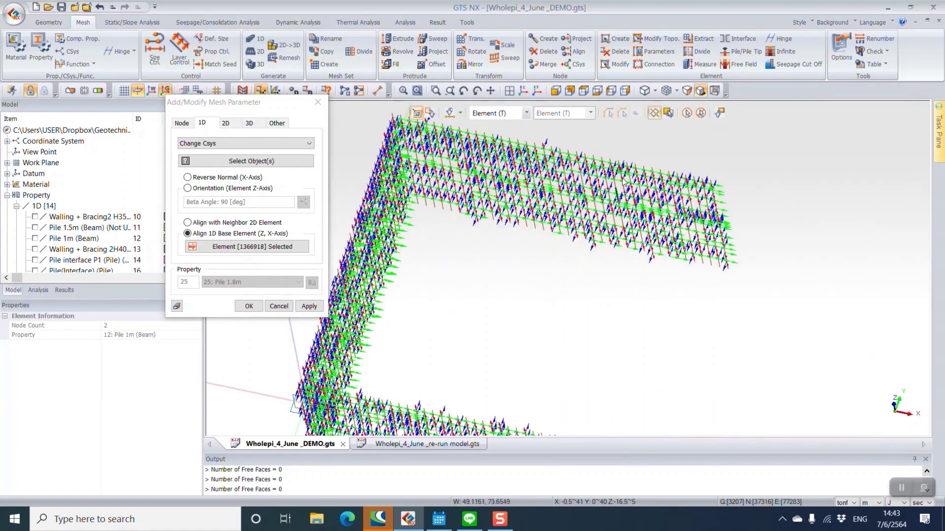
click(309, 306)
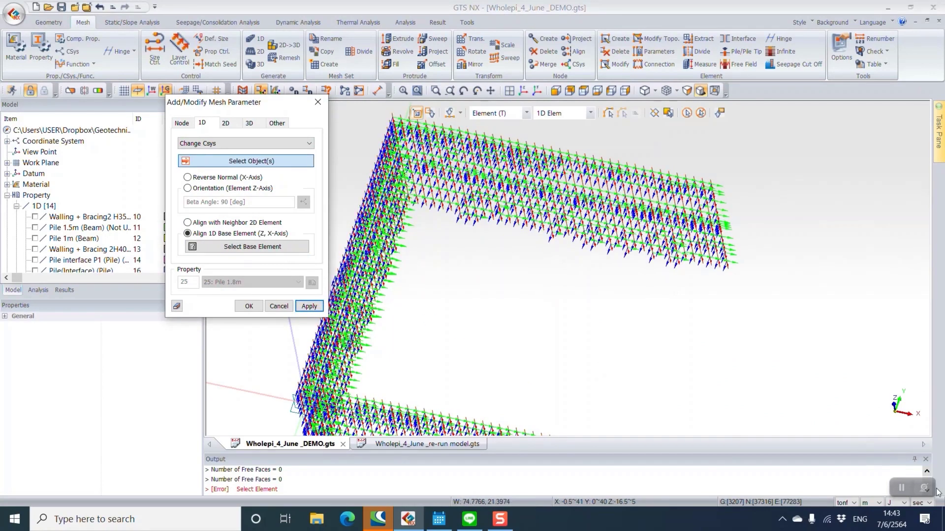
click(902, 492)
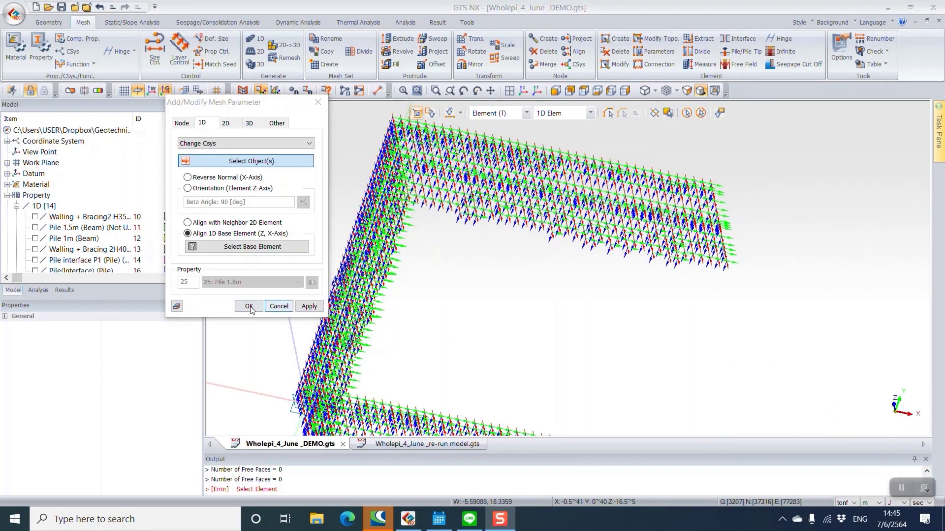
click(249, 306)
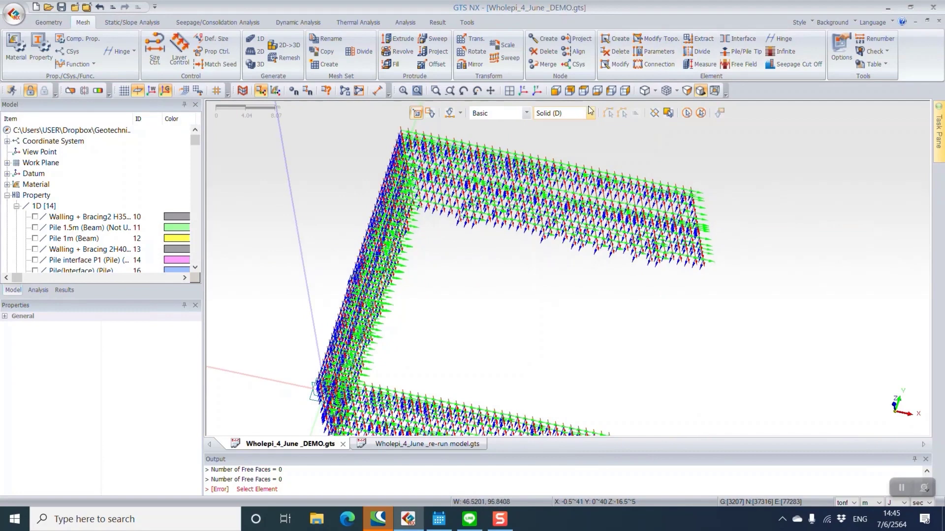
Step: Examine the pile element axes in the top view and hide the element coordinate systems
click(583, 94)
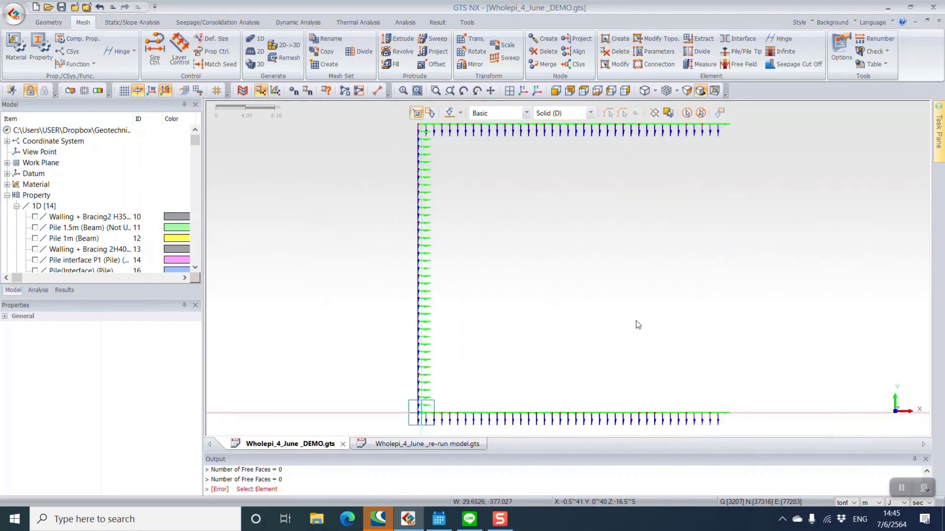
scroll(638, 324, down, 1)
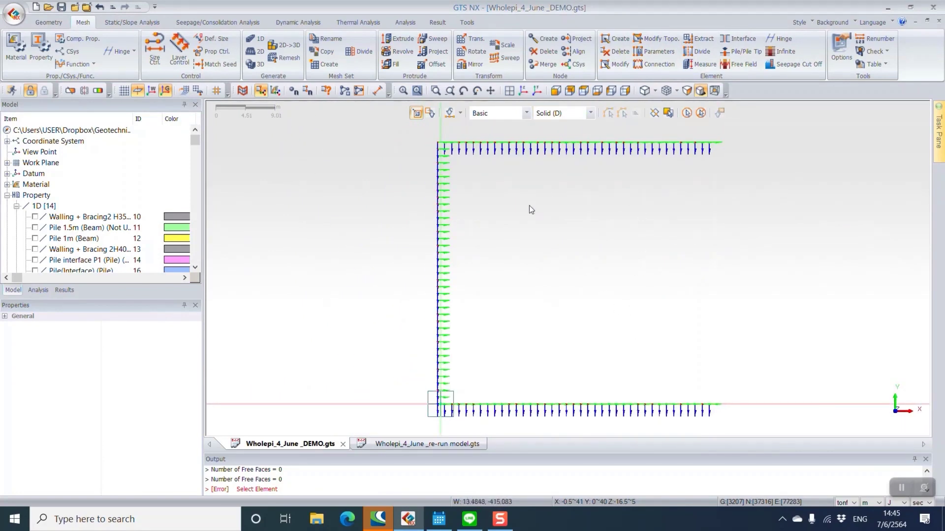
middle_drag(305, 217, 592, 240)
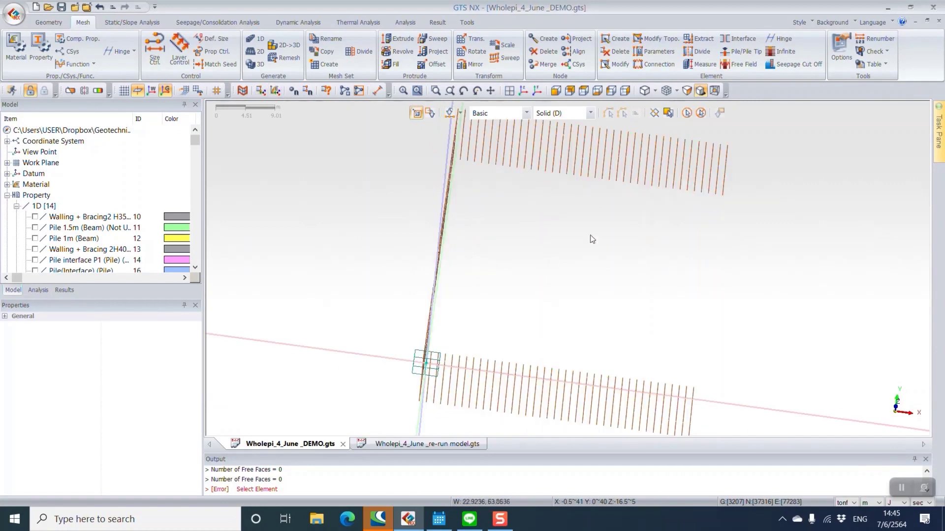
Step: Add a beam end release with Rx, Ry and Rz freed at End-A to the topmost Pile P2 elements
click(96, 94)
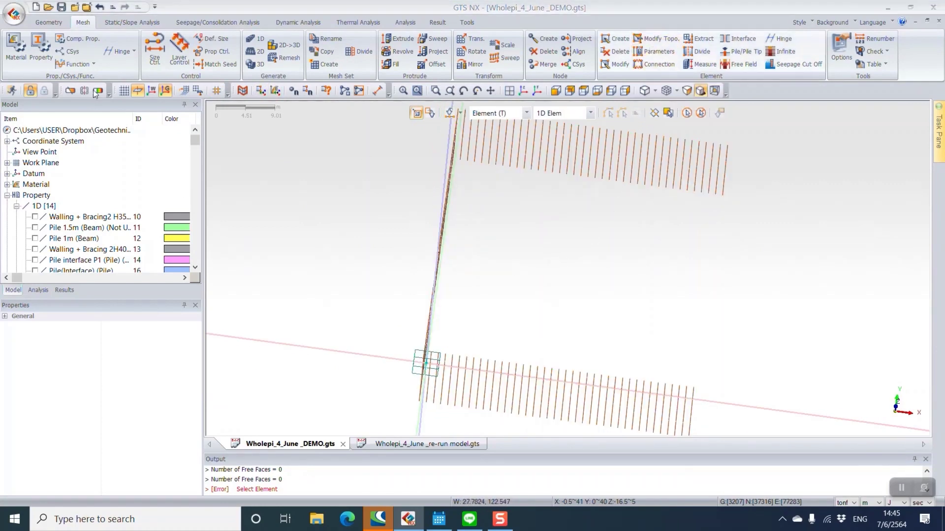
drag(28, 108, 259, 110)
click(259, 147)
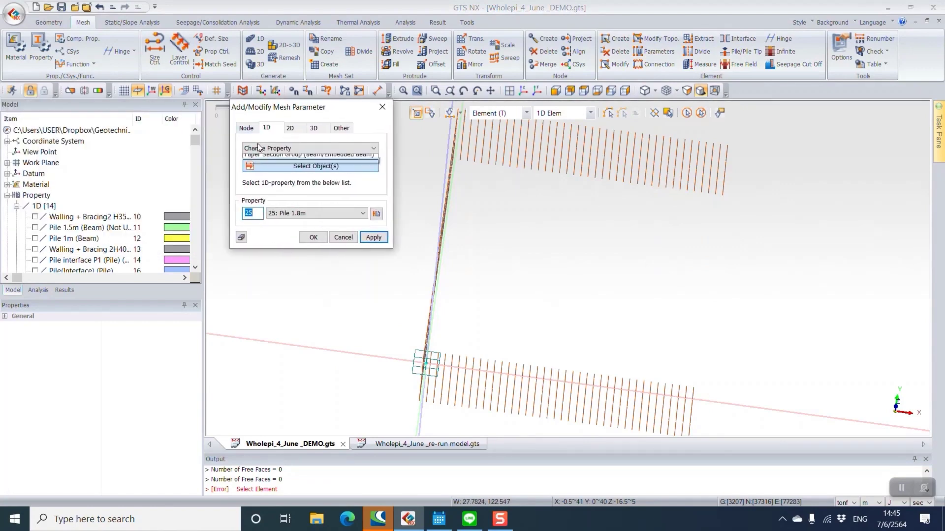
click(259, 193)
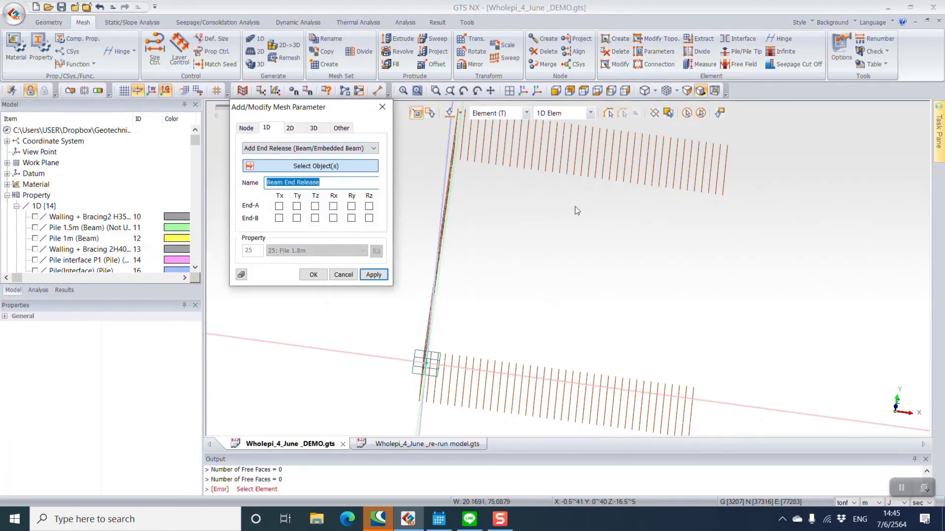
click(555, 92)
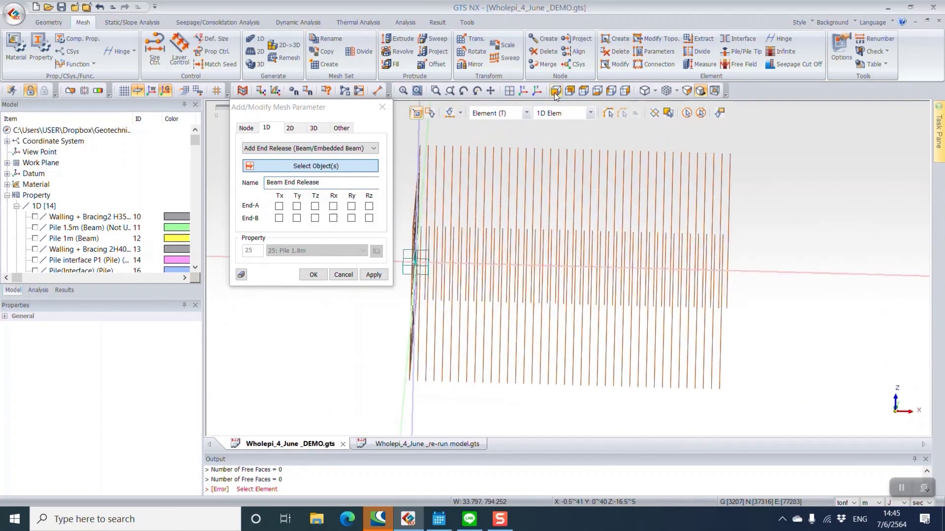
drag(451, 177, 790, 217)
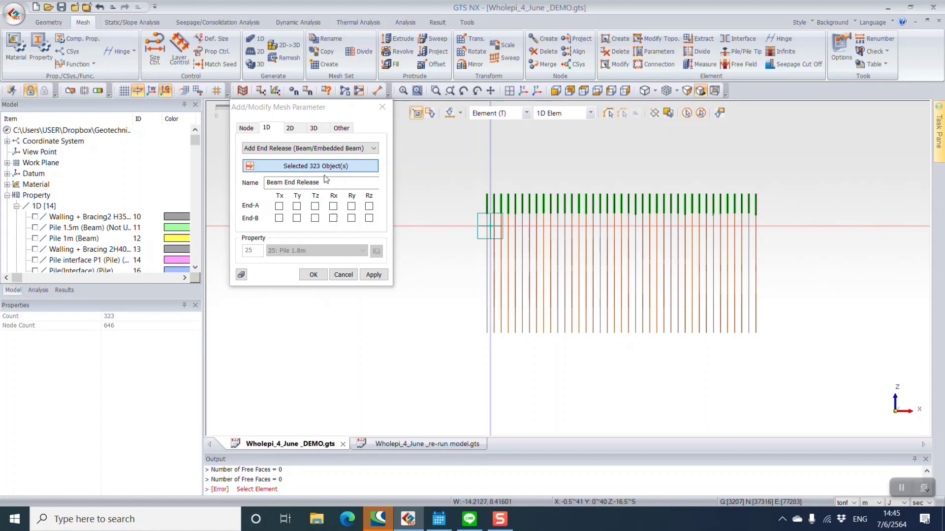
click(333, 206)
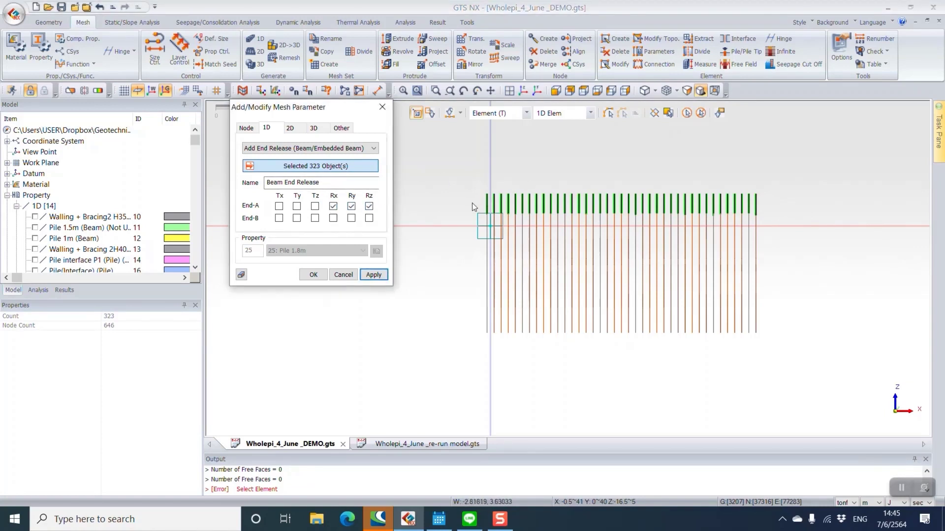
click(373, 275)
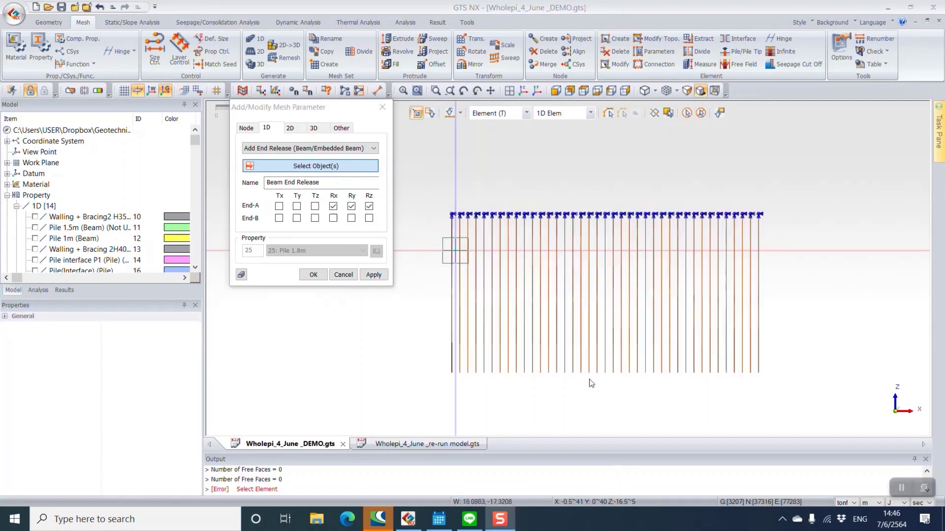
middle_drag(645, 315, 788, 353)
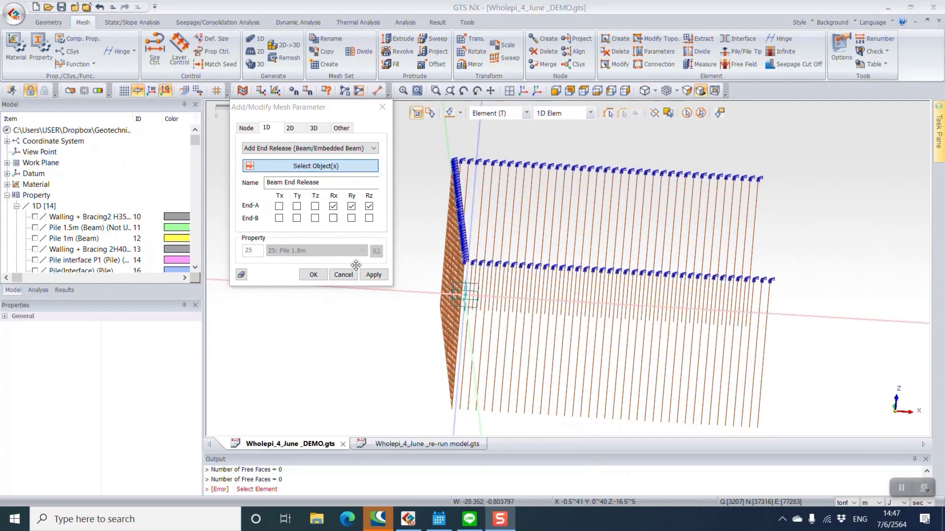
click(343, 274)
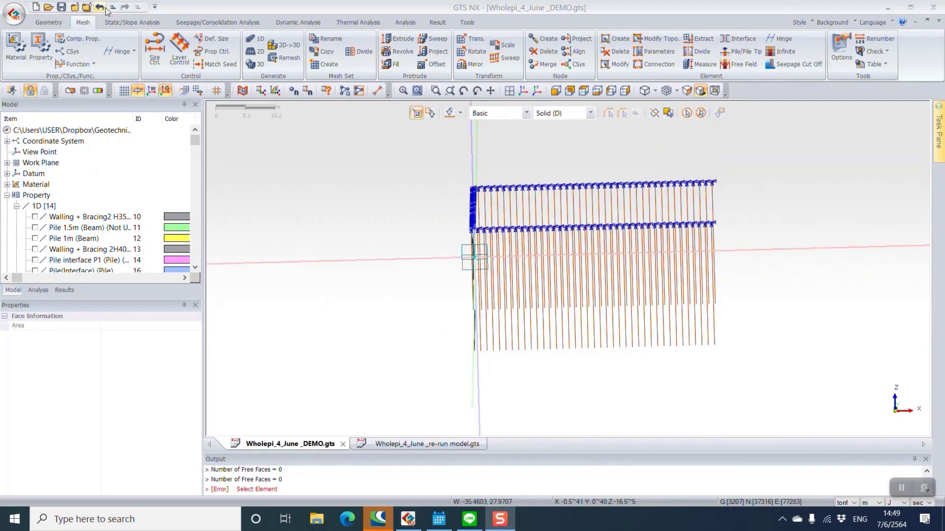
Step: Show all geometries and select the faces at the bottom of the top soil layer as targets for a face-based water level
click(111, 22)
click(449, 45)
right_click(838, 172)
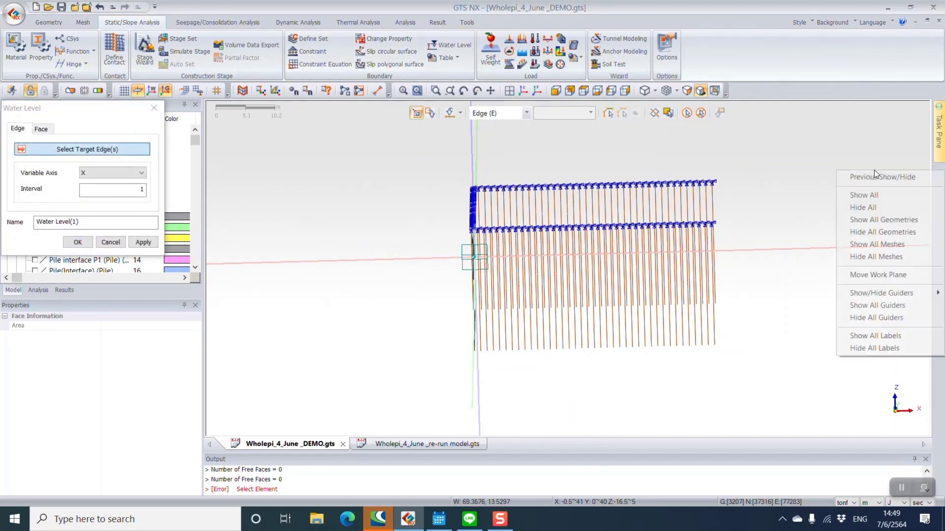
click(889, 226)
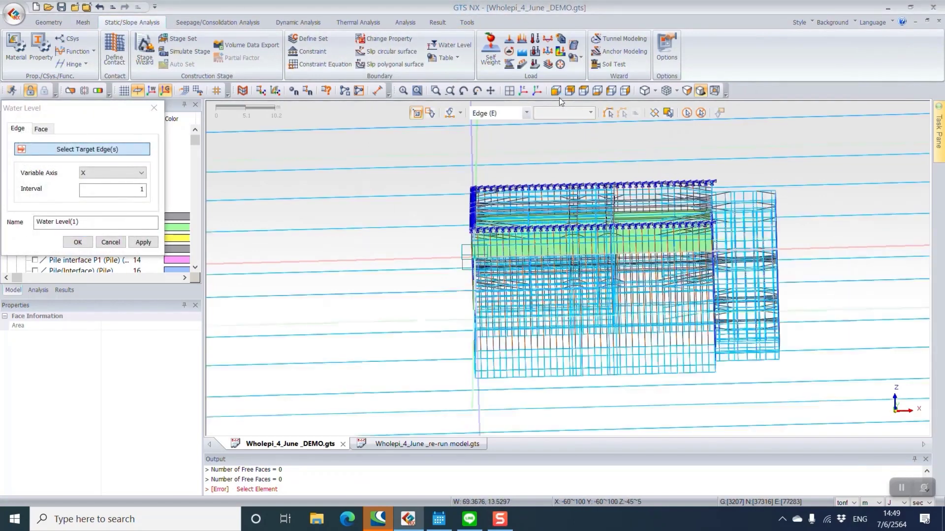
click(556, 91)
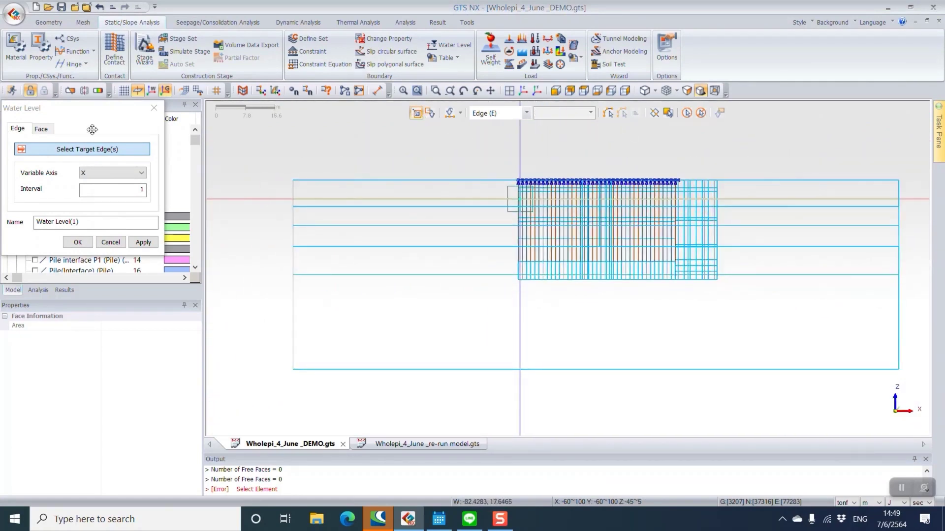
click(36, 130)
drag(273, 200, 911, 206)
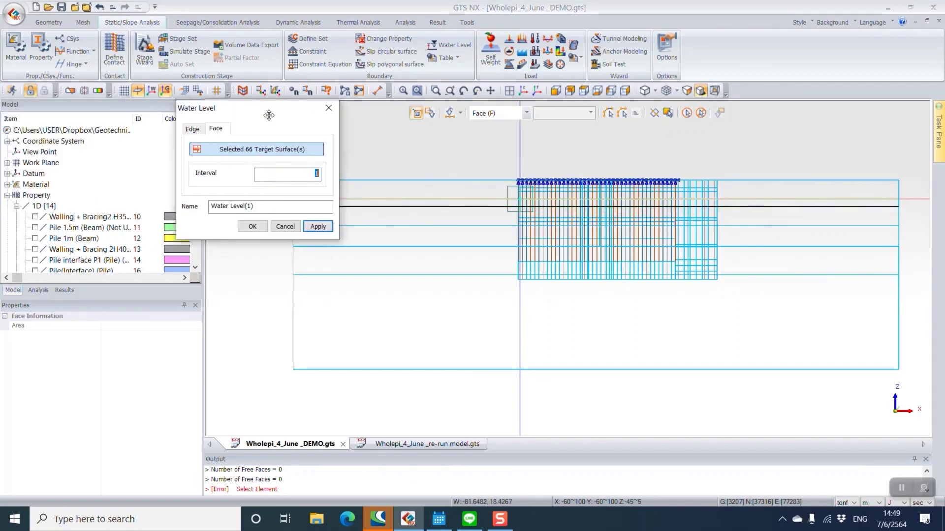
Step: Name the water level "Intial level" and create it from the selected faces with an interval of 1
scroll(562, 187, up, 3)
scroll(665, 150, down, 1)
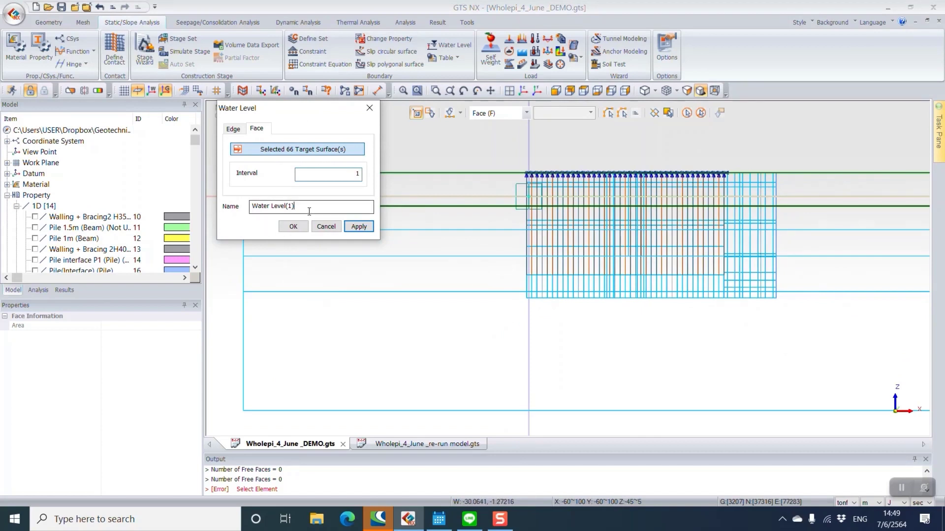
drag(308, 207, 251, 205)
text(Init)
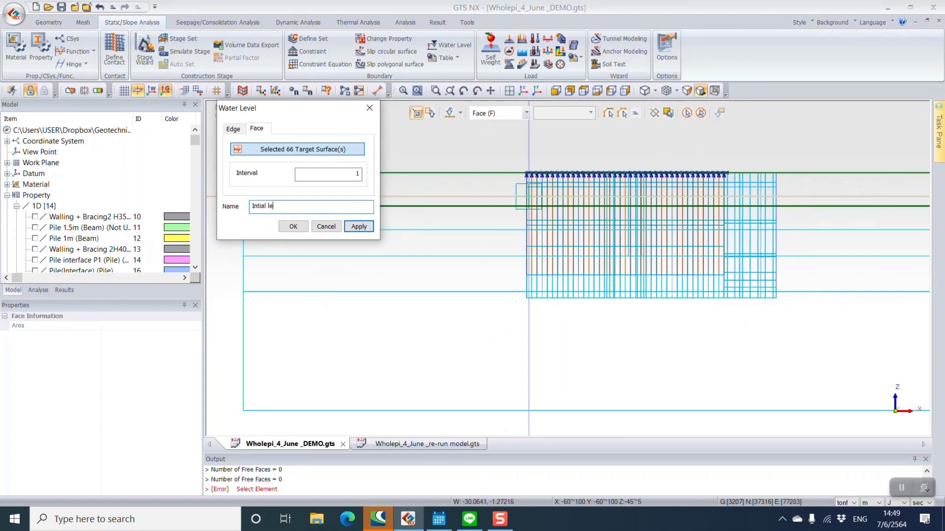
key(Return)
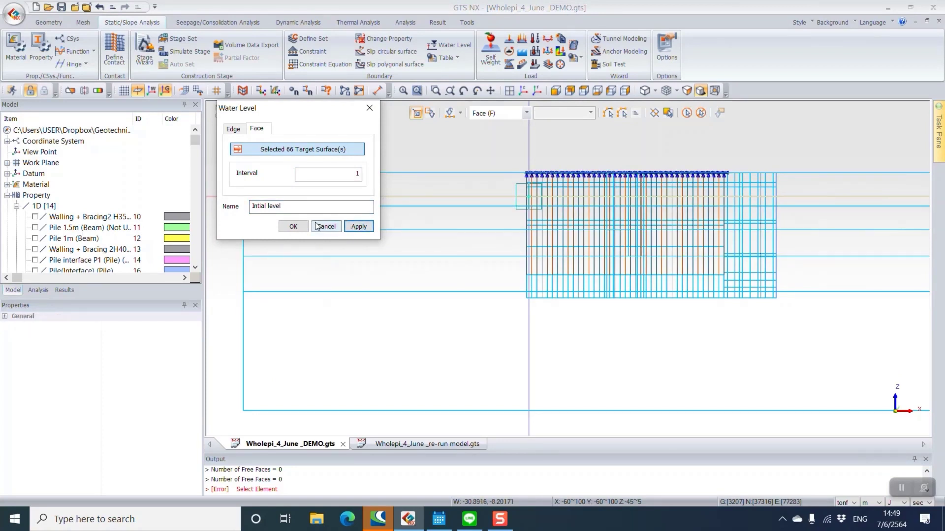
click(352, 225)
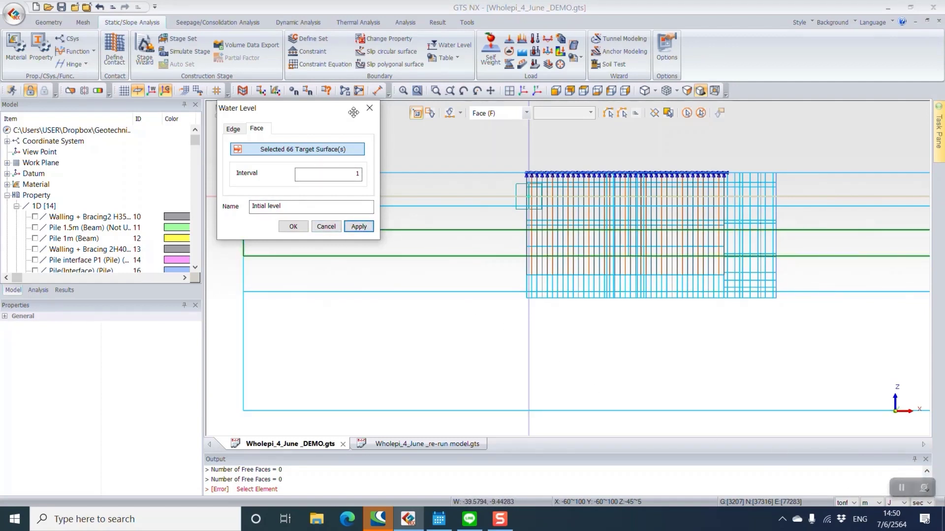
drag(353, 112, 241, 181)
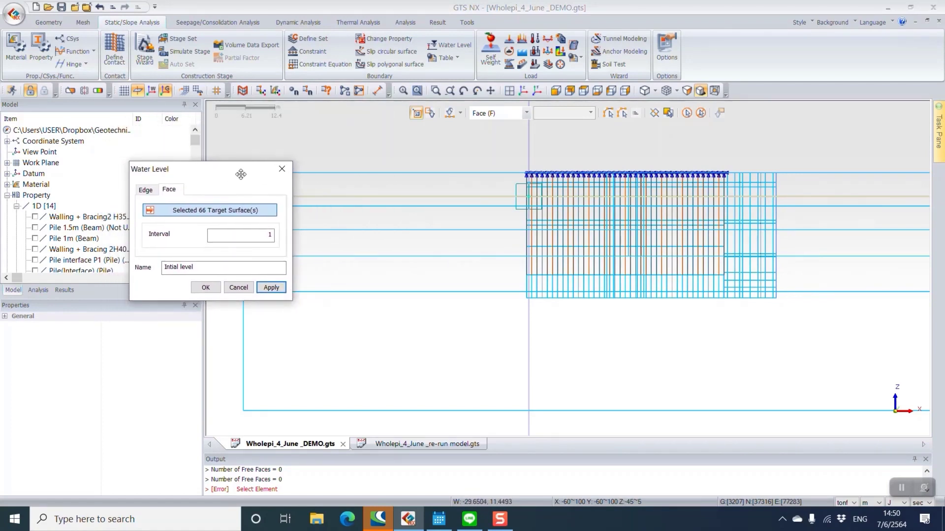
click(239, 288)
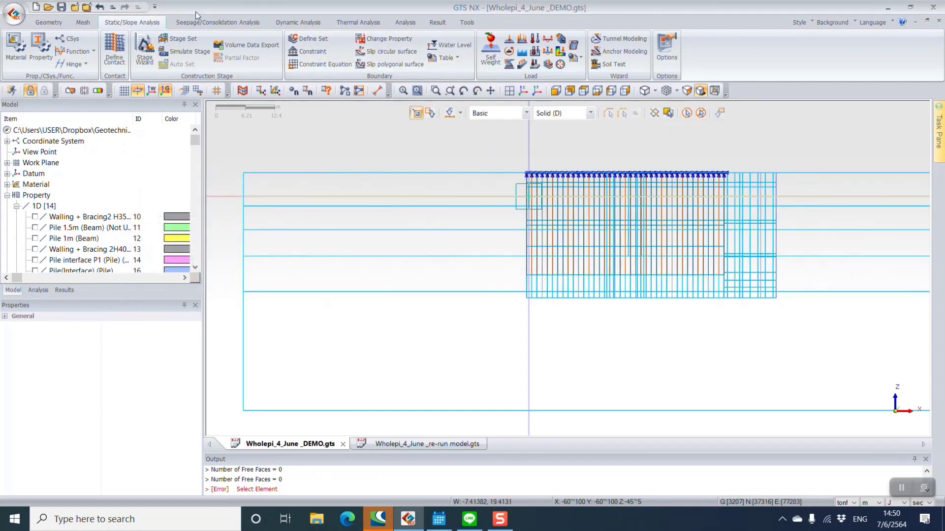
click(309, 51)
key(ctrl+z)
drag(76, 112, 151, 119)
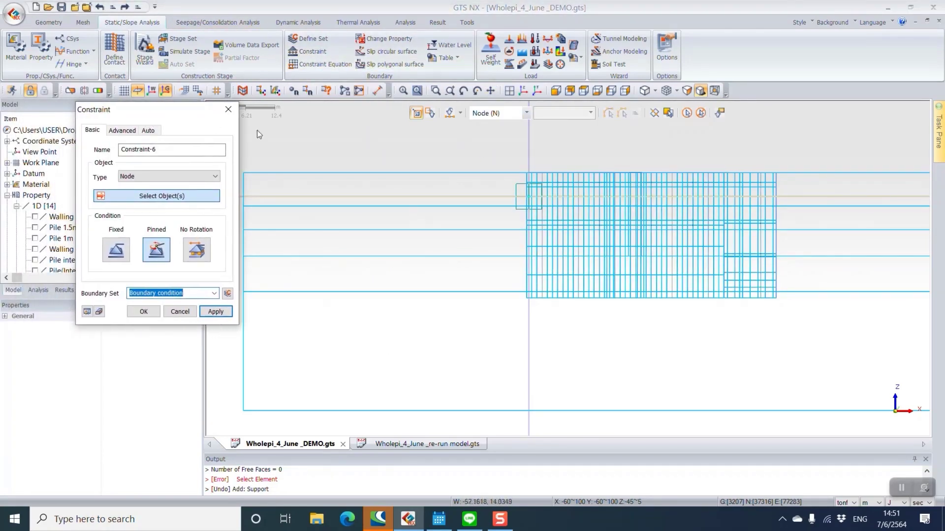
click(148, 130)
click(515, 180)
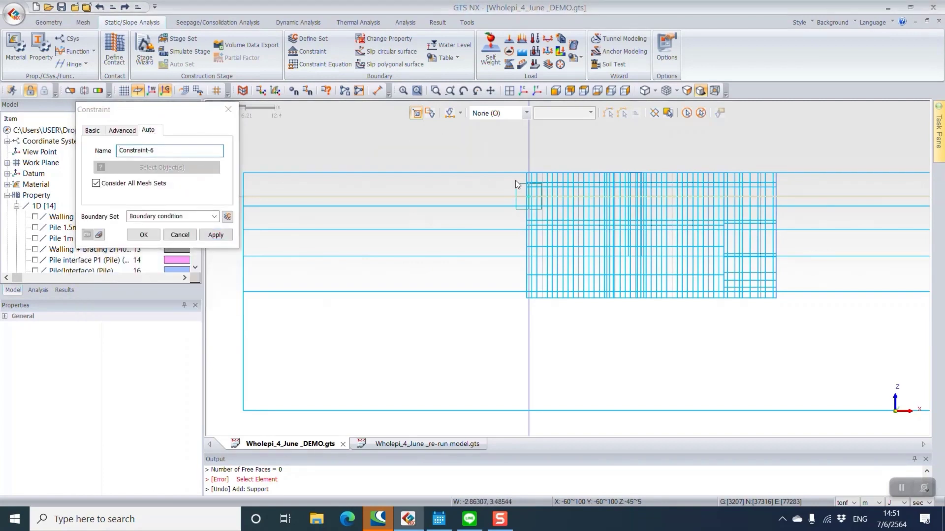
click(228, 111)
Step: Show all meshes and apply automatic constraints considering all mesh sets in the Boundary condition boundary set
right_click(396, 195)
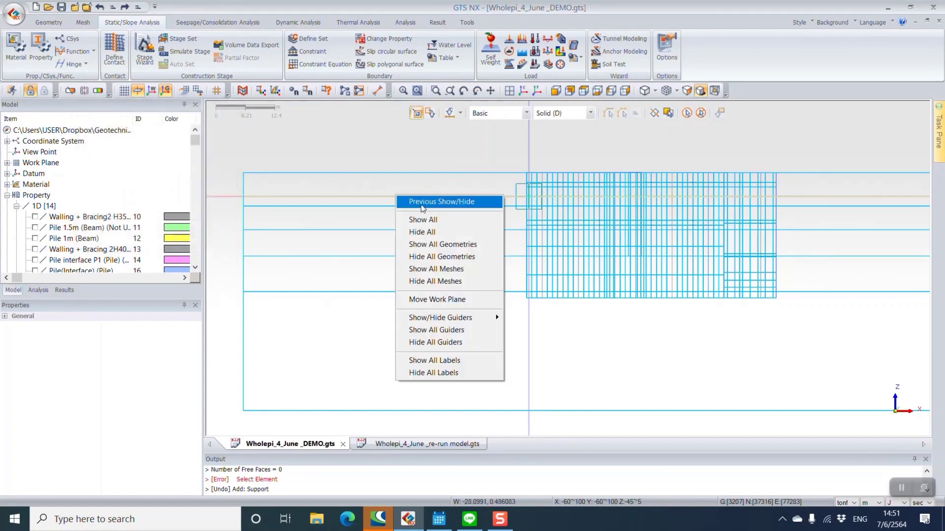
click(436, 269)
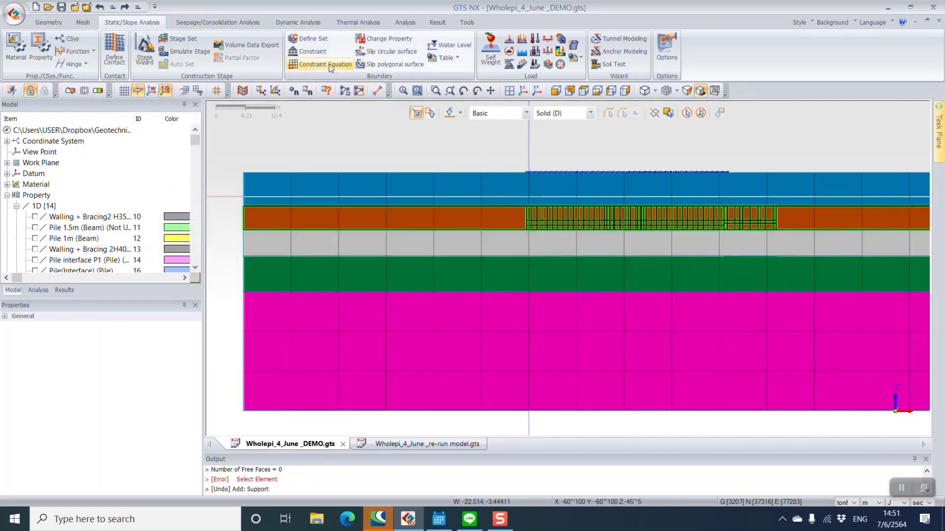
click(308, 51)
click(73, 129)
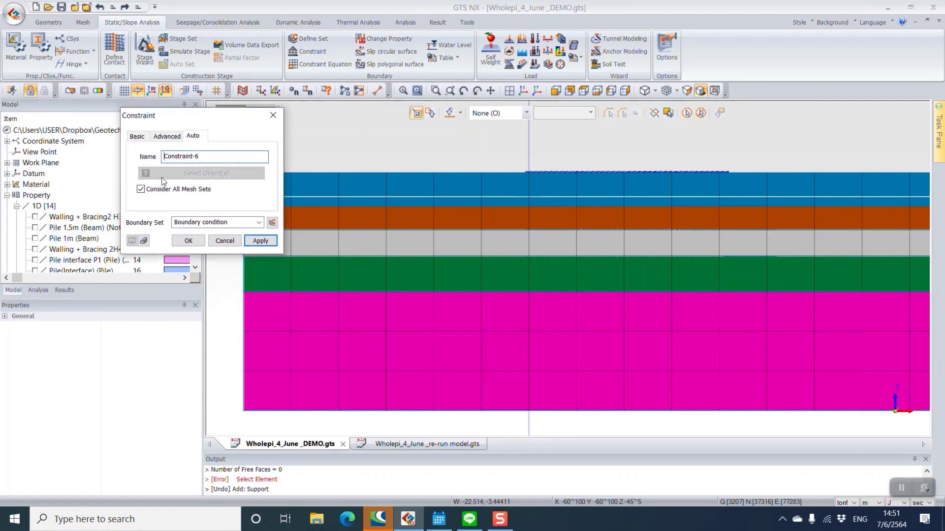
click(261, 241)
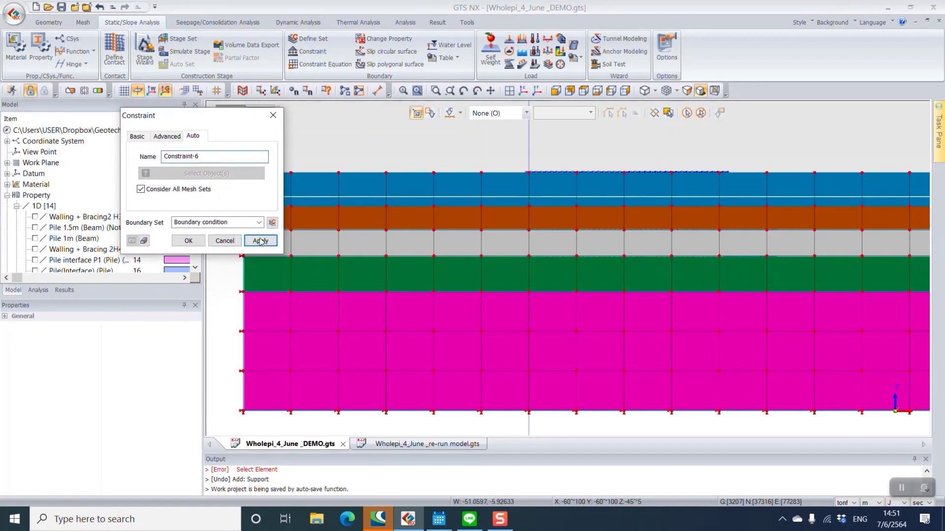
click(261, 241)
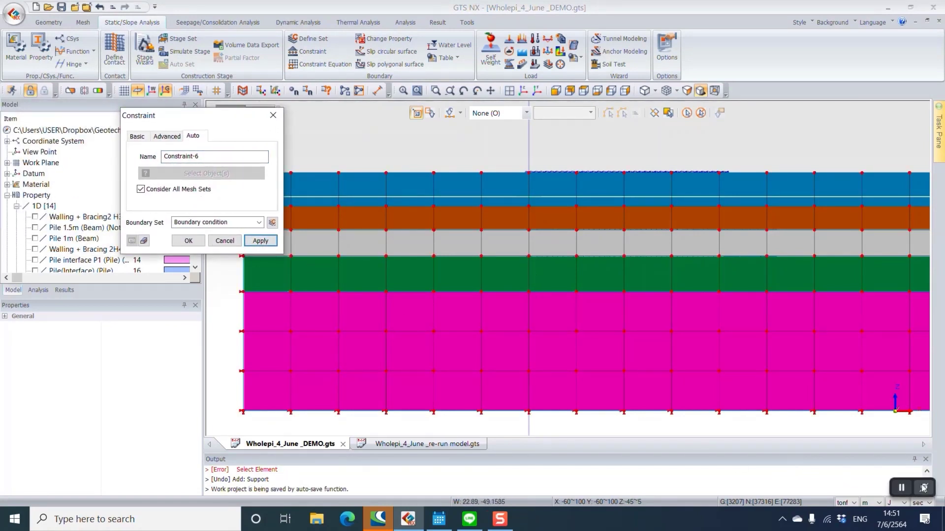
Step: Switch to an advanced node constraint and show only the Pile P2 mesh set
scroll(66, 209, down, 15)
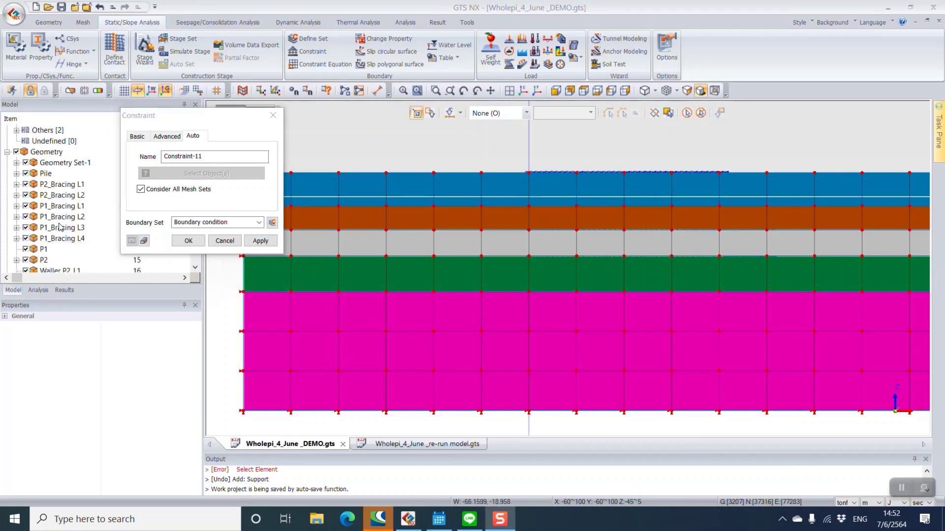
drag(199, 125, 317, 90)
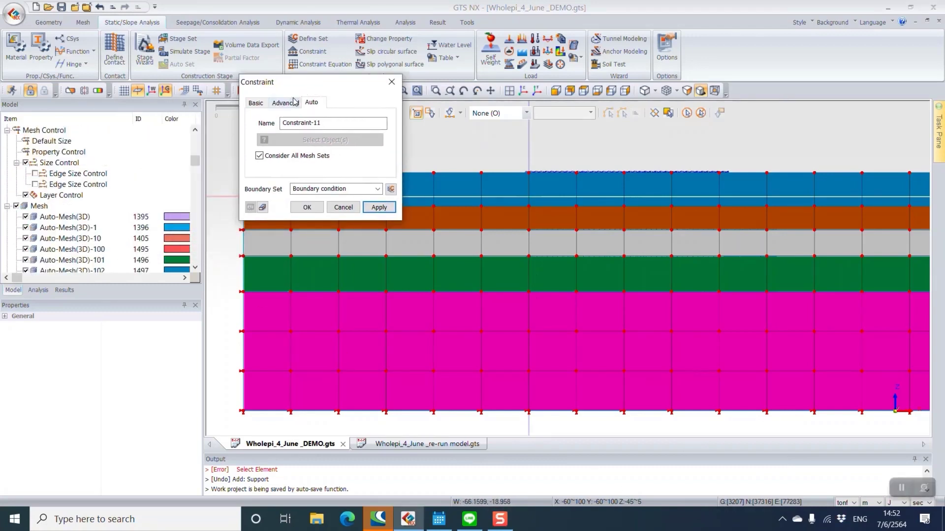
click(286, 102)
drag(195, 160, 194, 257)
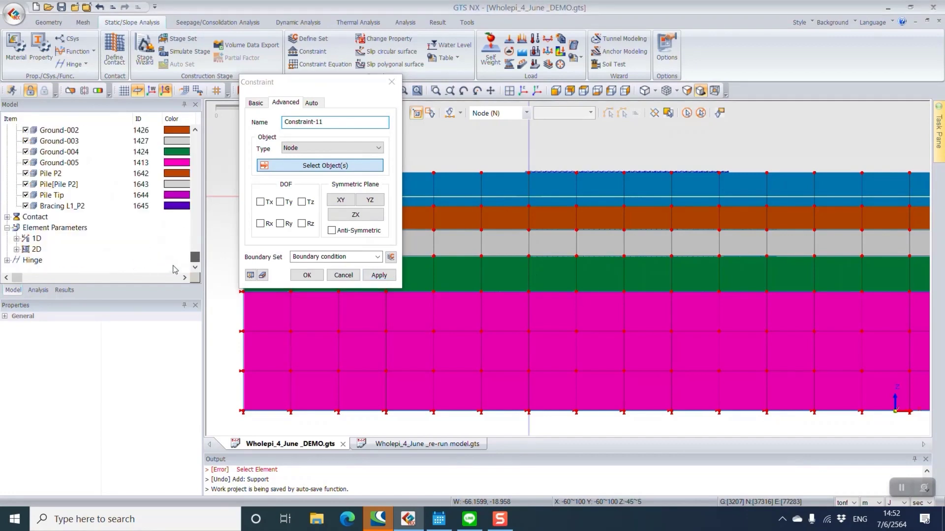
right_click(52, 173)
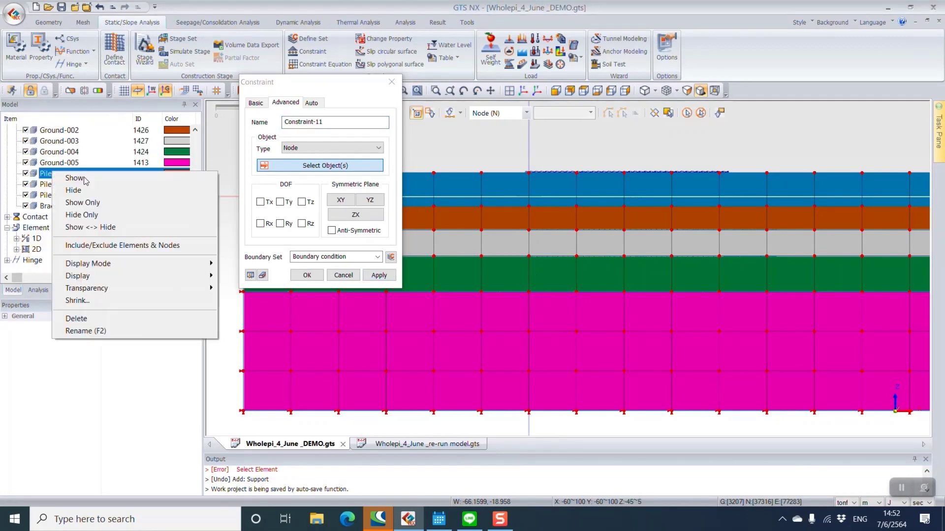
click(100, 202)
Step: Select all Pile P2 nodes for the node constraint and remove the top row of nodes from the selection
scroll(607, 131, up, 3)
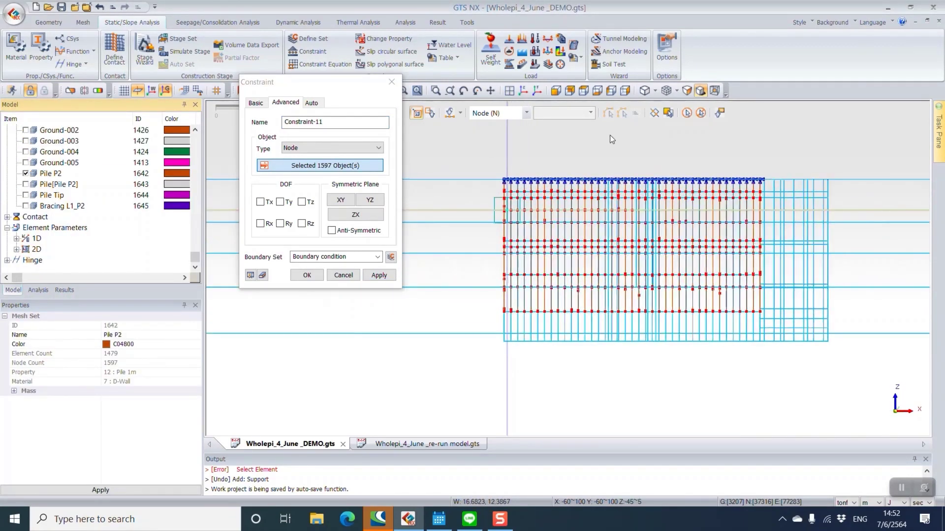
drag(309, 92, 278, 152)
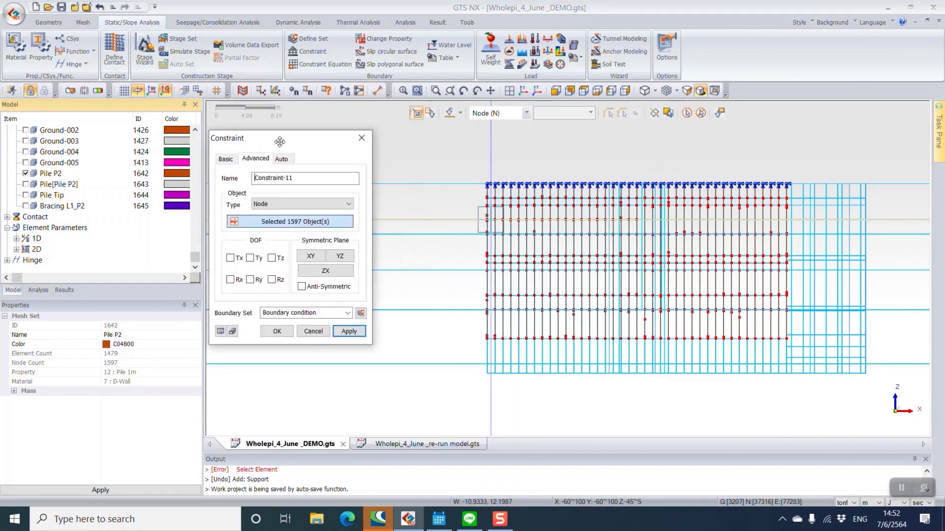
click(699, 117)
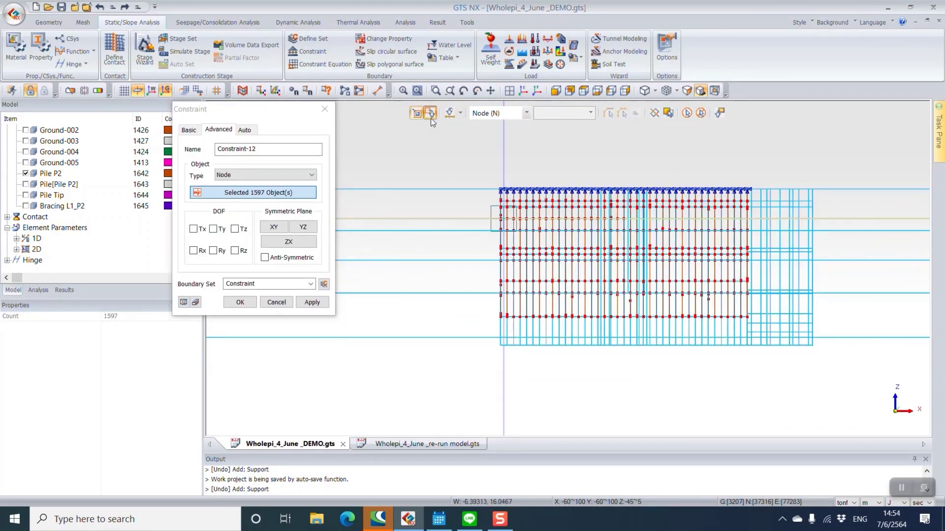
drag(485, 170, 801, 194)
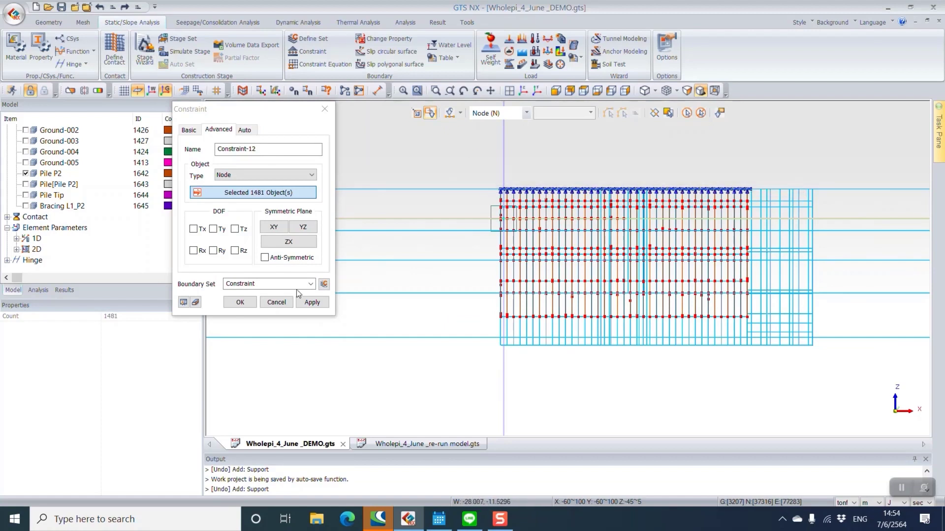
Step: Constrain the Rz rotation of the selected pile nodes in the Constraint boundary set and close the constraint definition
click(317, 303)
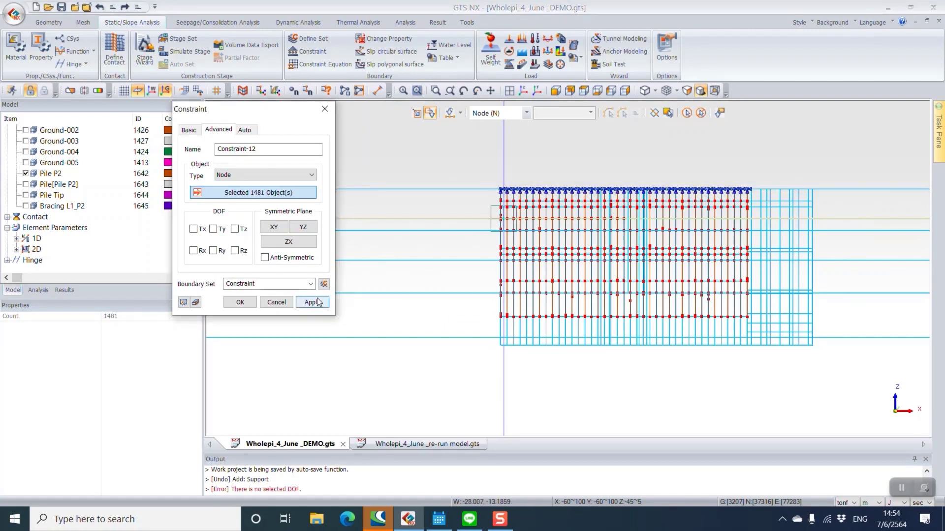
click(312, 303)
click(235, 250)
click(317, 302)
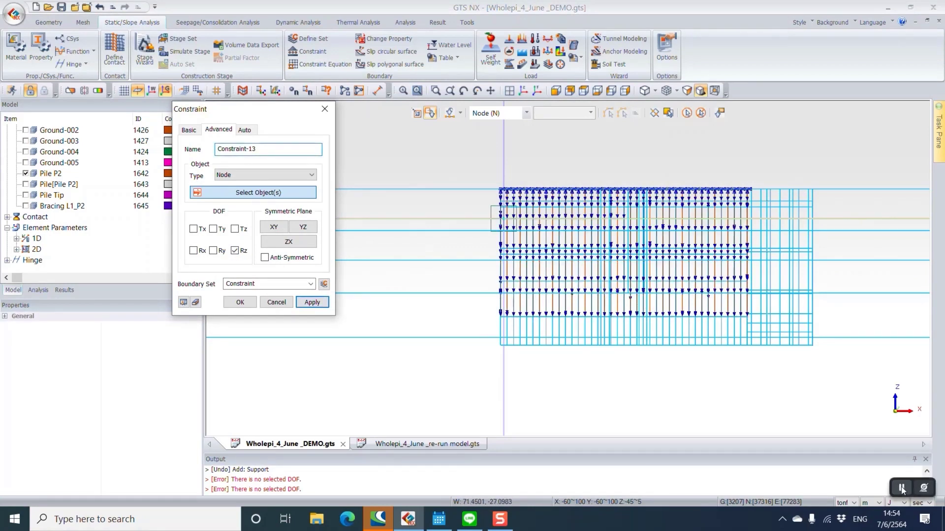
click(324, 109)
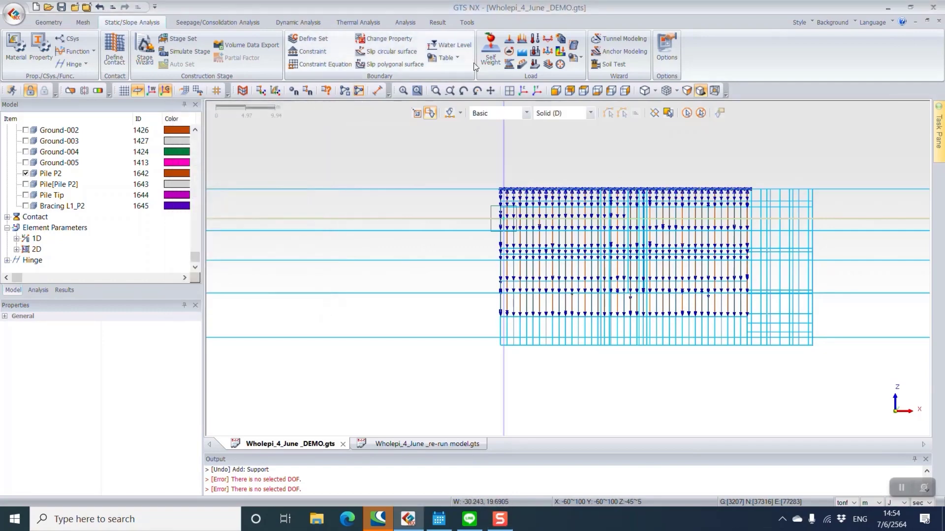
Step: Create a gravity load with Gz -1 in a load set named "Self weight"
click(490, 49)
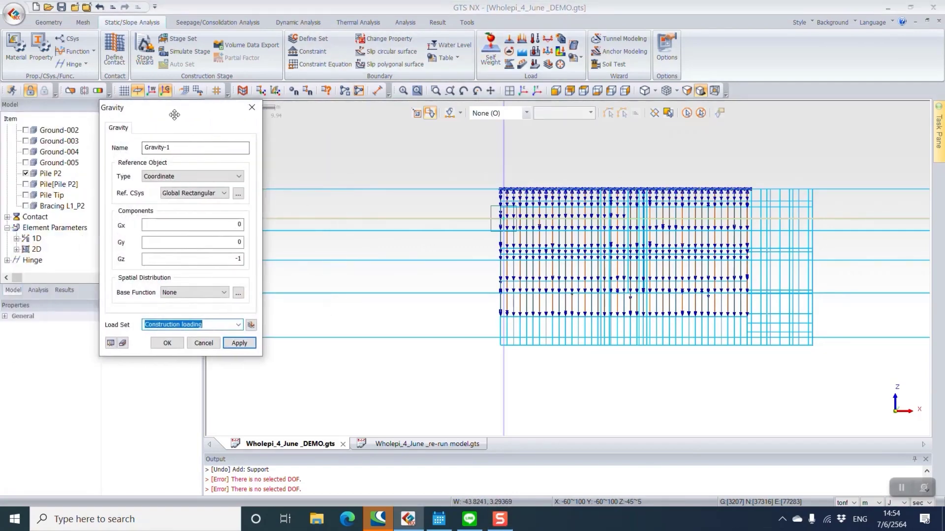
click(288, 326)
key(ctrl+a)
text(S)
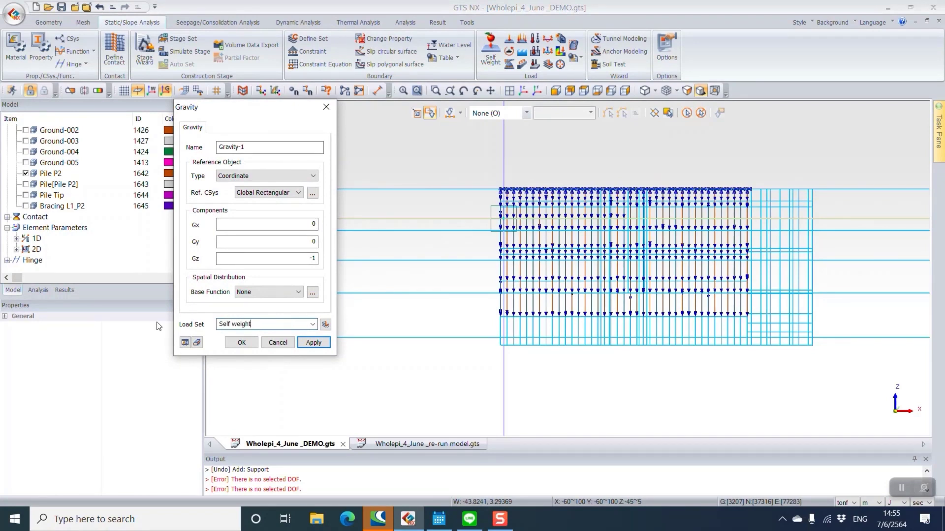
click(241, 344)
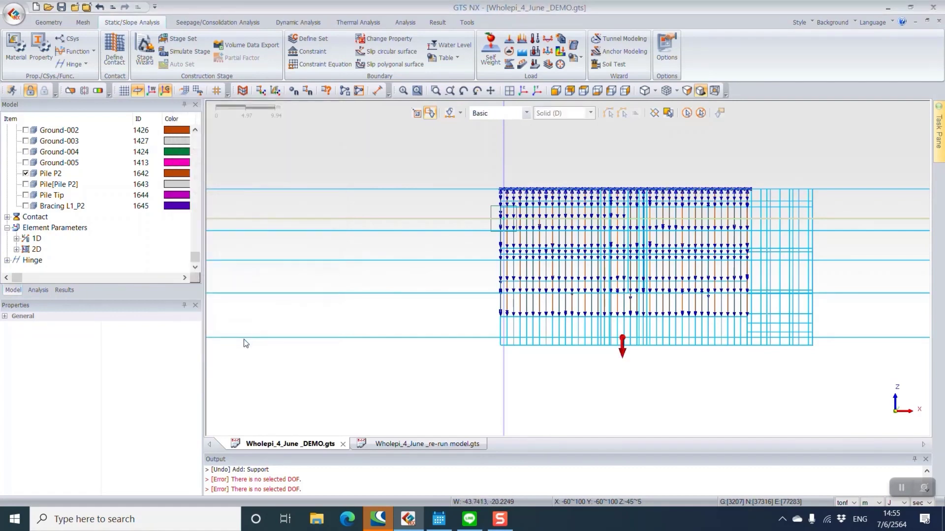
Step: Start a face pressure load and show all meshes in the top view
click(520, 39)
right_click(410, 163)
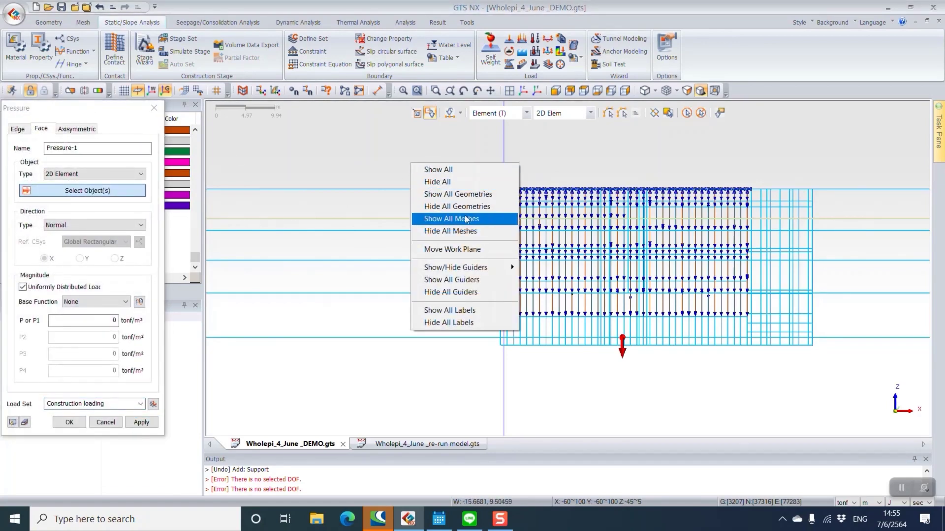
click(450, 218)
click(584, 90)
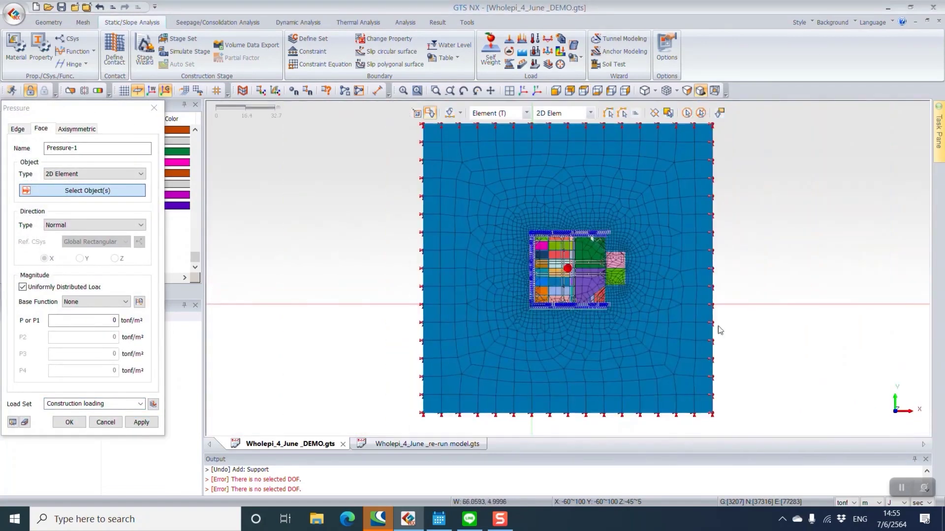
scroll(597, 237, up, 3)
scroll(615, 222, down, 5)
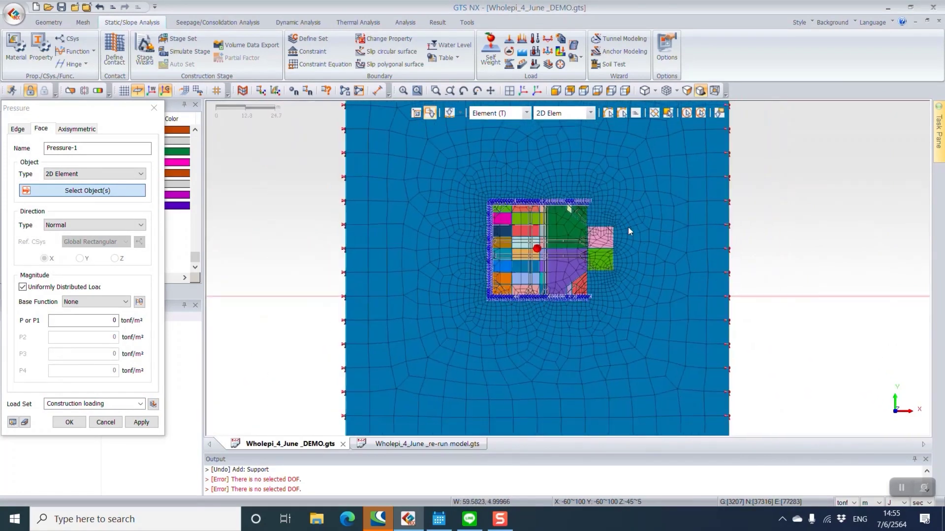
scroll(518, 152, down, 1)
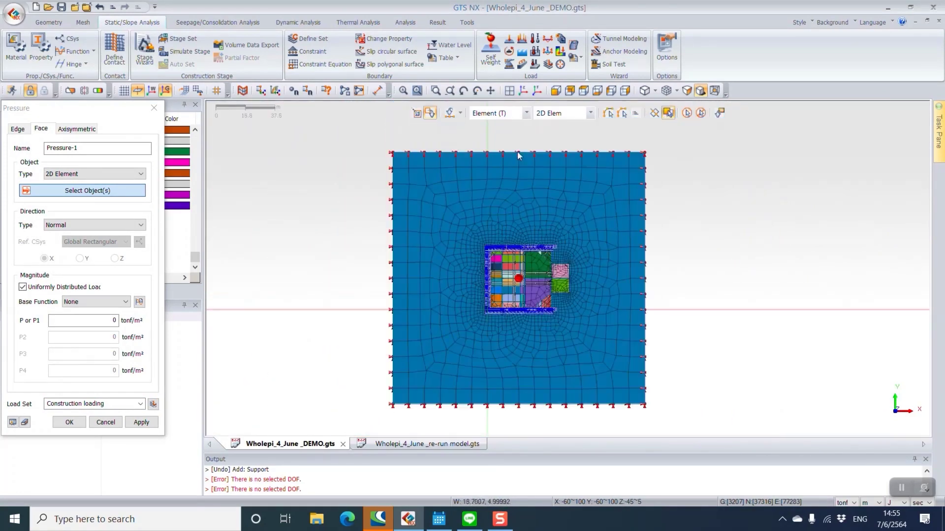
Step: Set the pressure object type to 3D Element Free Face and select all free faces on the ground surface
click(417, 113)
drag(363, 129, 718, 433)
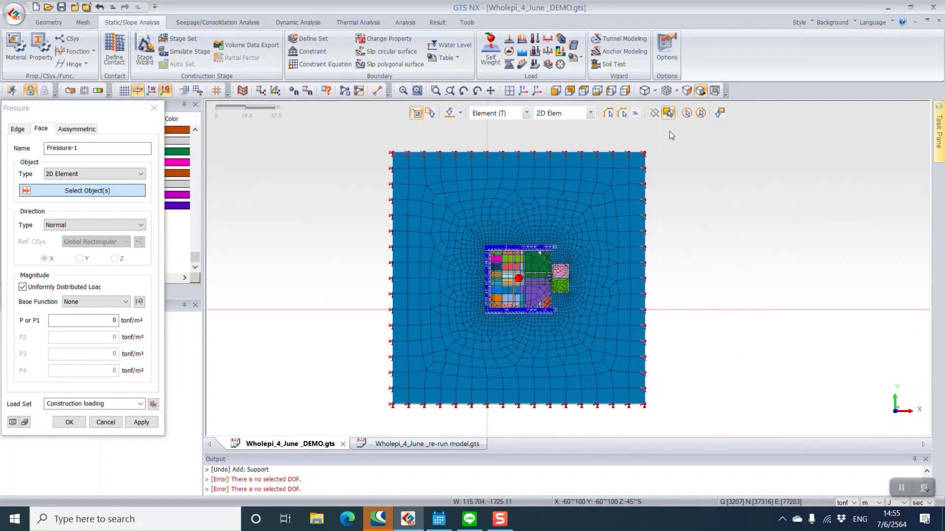
click(74, 174)
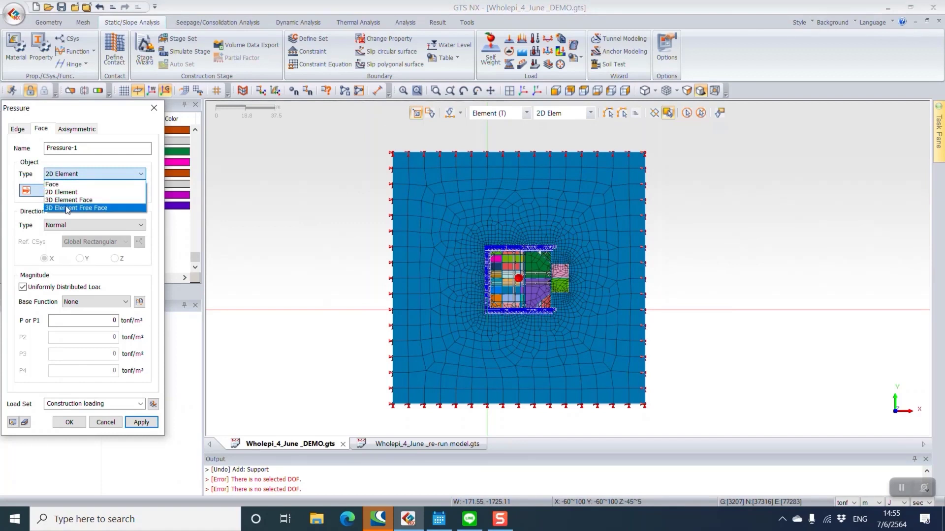
click(67, 208)
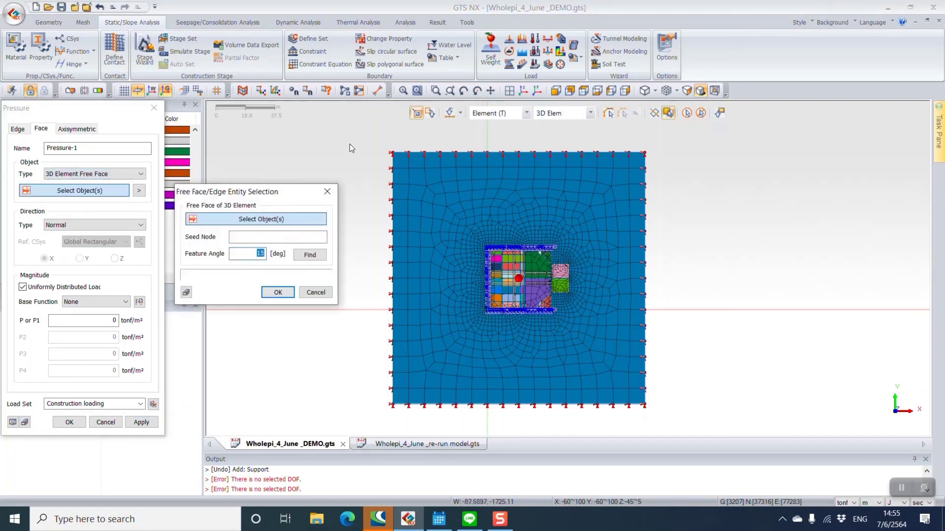
drag(381, 141, 682, 427)
scroll(681, 359, up, 4)
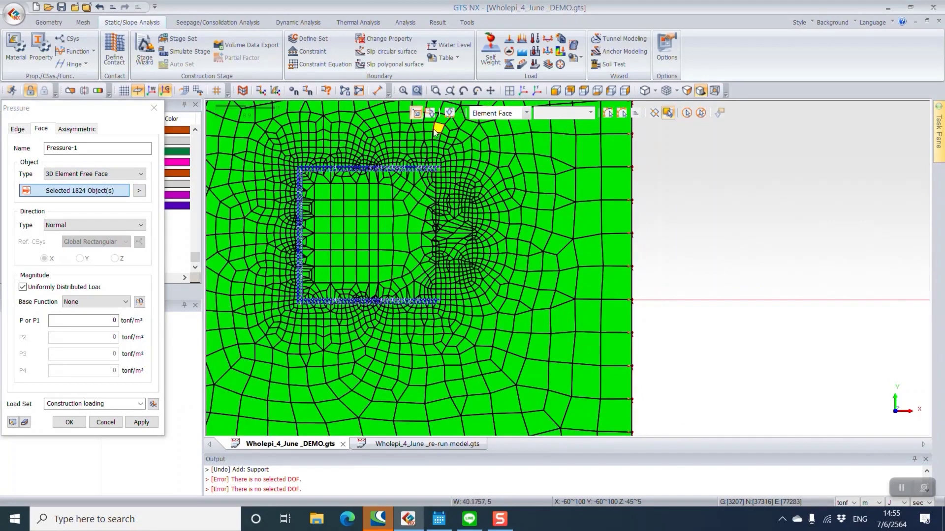
Step: Remove the faces inside the excavation area from the pressure load selection
click(430, 114)
scroll(304, 175, up, 5)
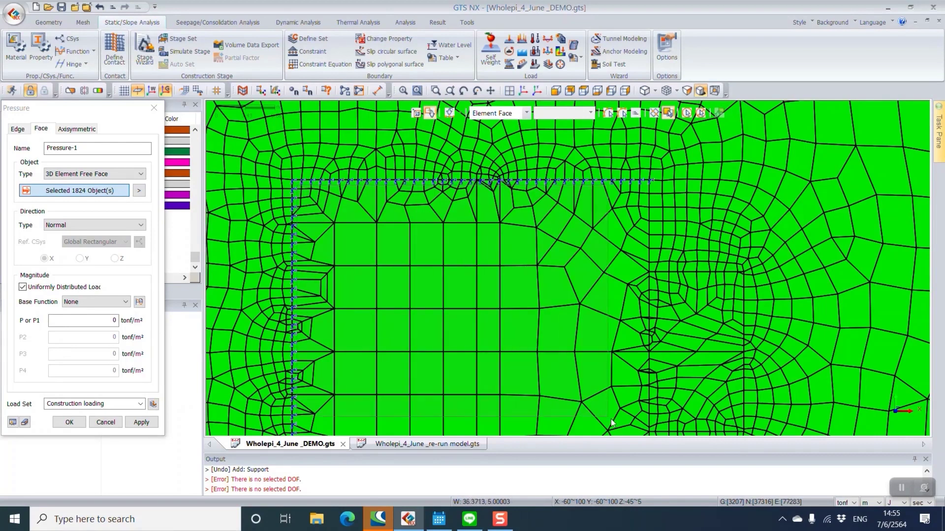
scroll(630, 401, down, 2)
scroll(485, 194, down, 2)
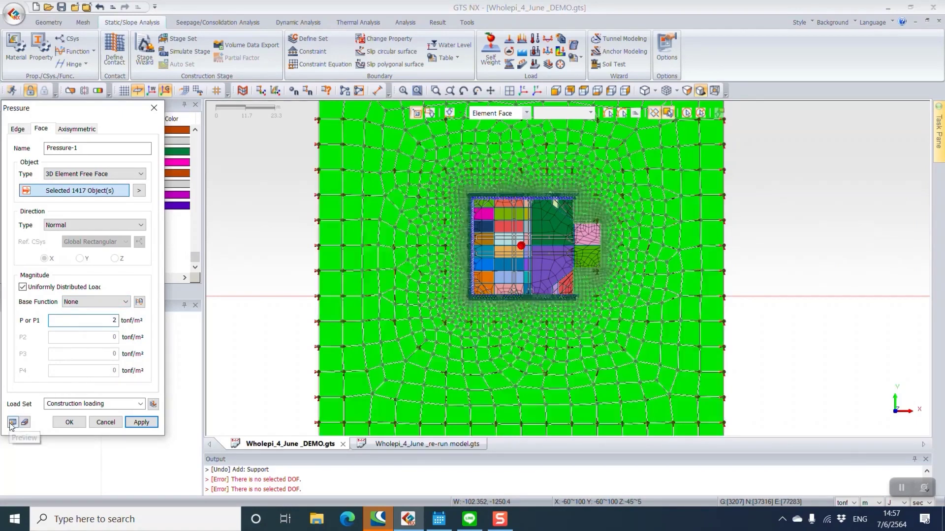
Step: Apply a uniform normal pressure of 2 tonf/m² to the selected faces in the Construction loading set and check the load arrows
mouse_move(558, 310)
ctrl+middle_down()
mouse_move(566, 333)
mouse_move(544, 317)
ctrl+middle_up()
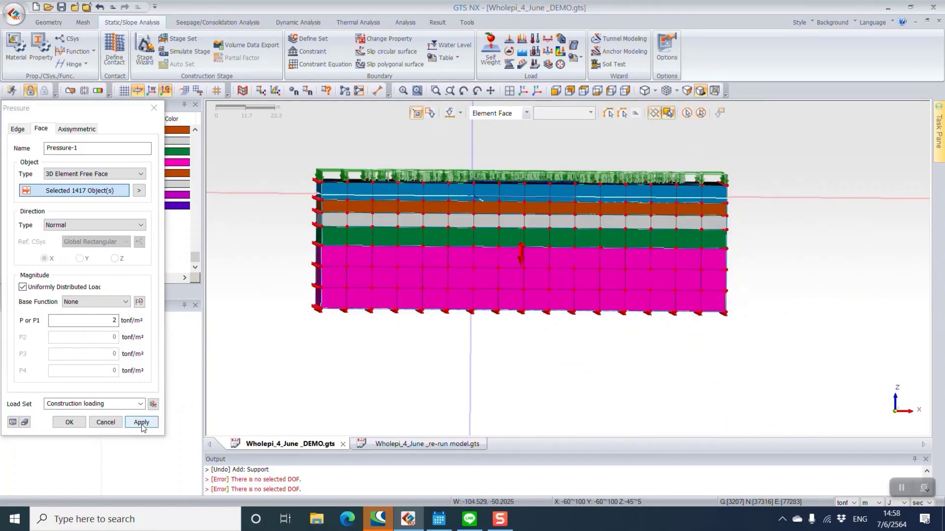
click(142, 422)
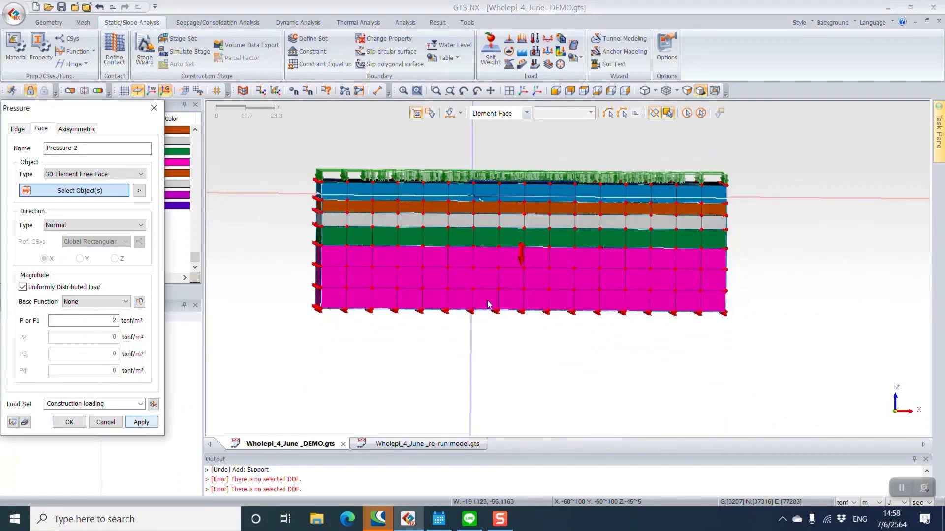
ctrl+middle_drag(507, 252, 568, 262)
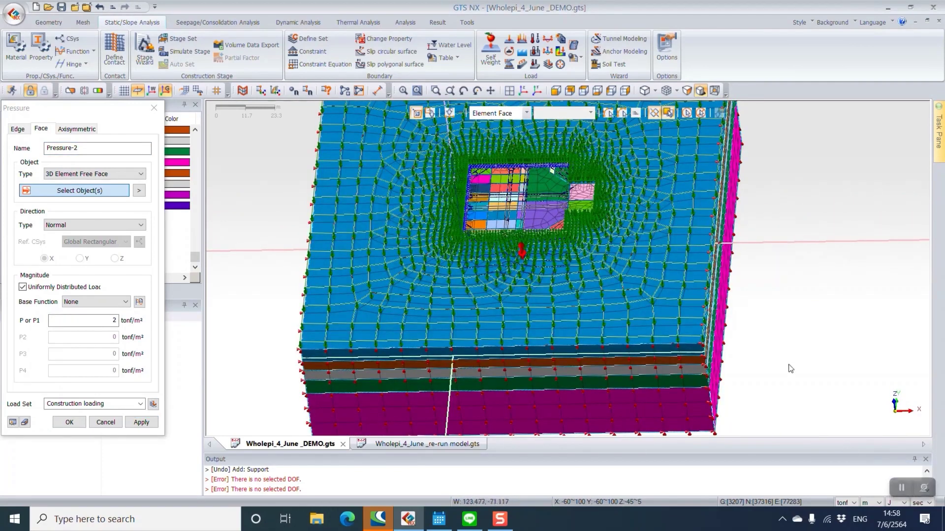
click(150, 108)
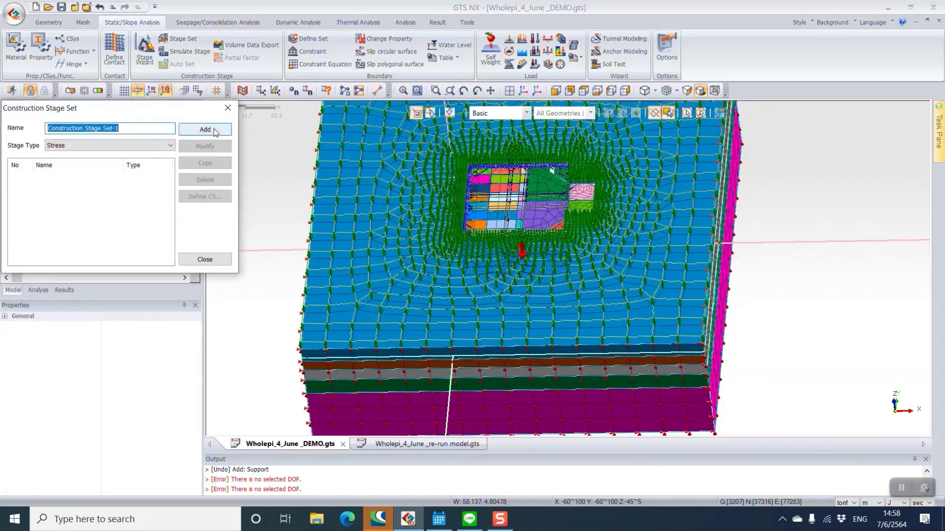
Step: Add a stress-type construction stage set named Construction Stage Set-1 and open its stage definition
click(215, 132)
click(202, 129)
click(51, 176)
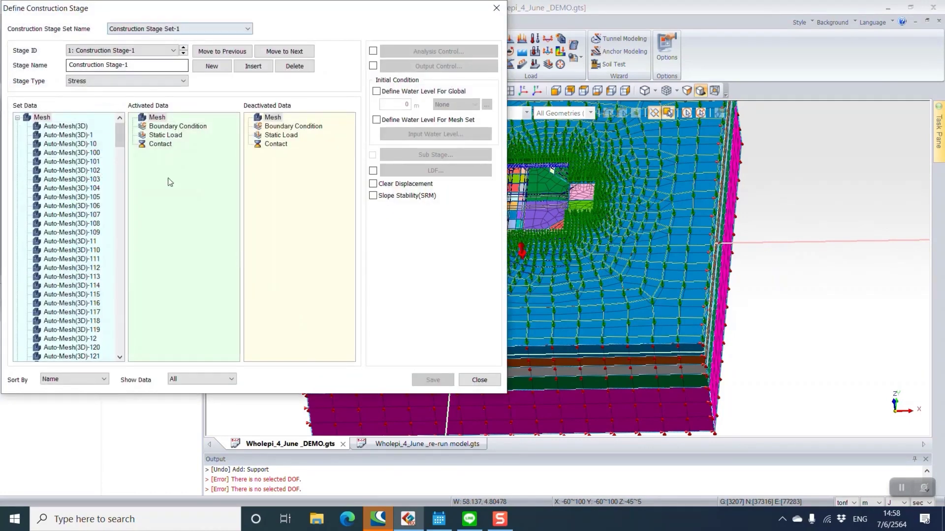
Step: Display only activated data, name the first stage "Initial stage" and enable Clear Displacement for it
click(205, 382)
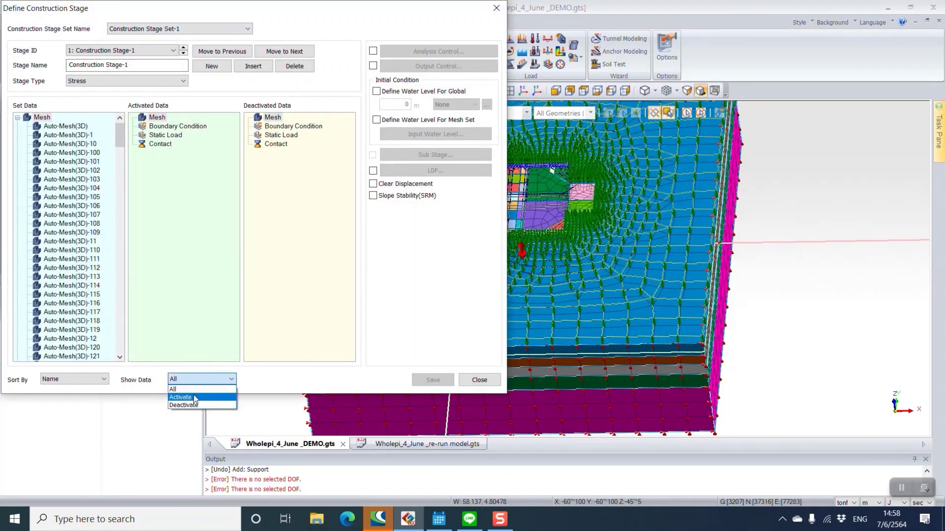
click(197, 394)
scroll(919, 227, down, 5)
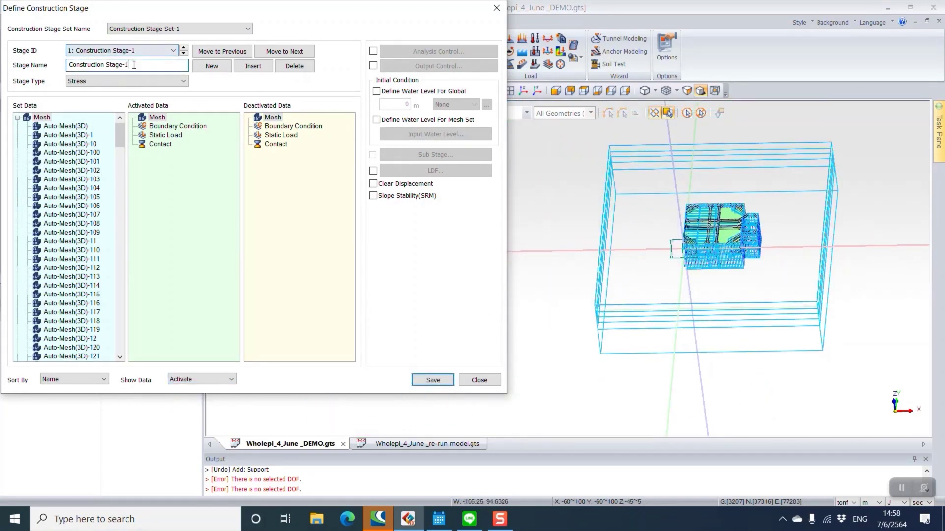
drag(131, 65, 3, 68)
text(In)
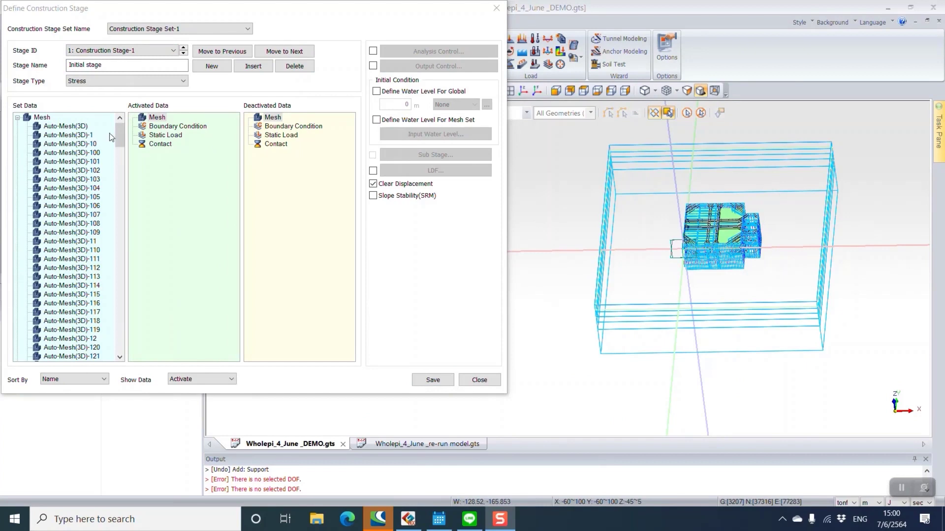
Step: Activate all the Auto-Mesh(3D) mesh sets in the initial stage
click(67, 127)
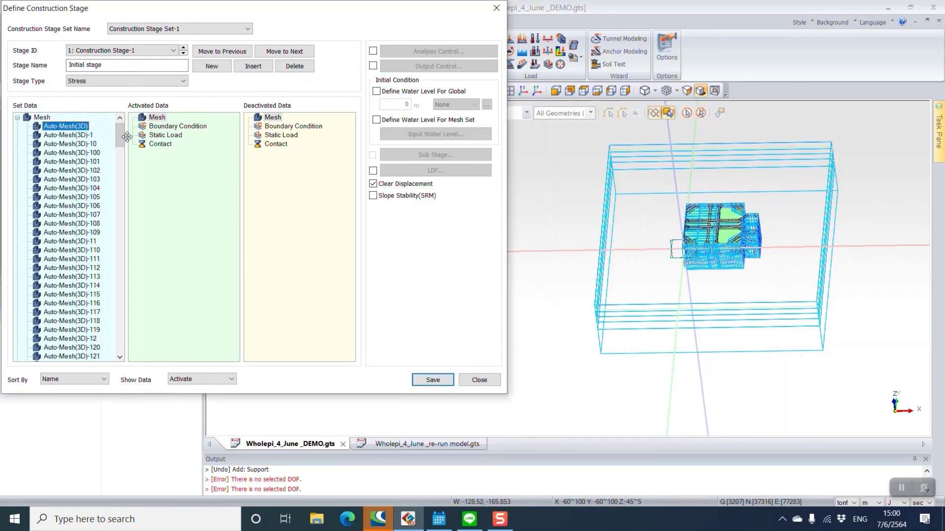
drag(127, 143, 87, 349)
scroll(86, 349, up, 4)
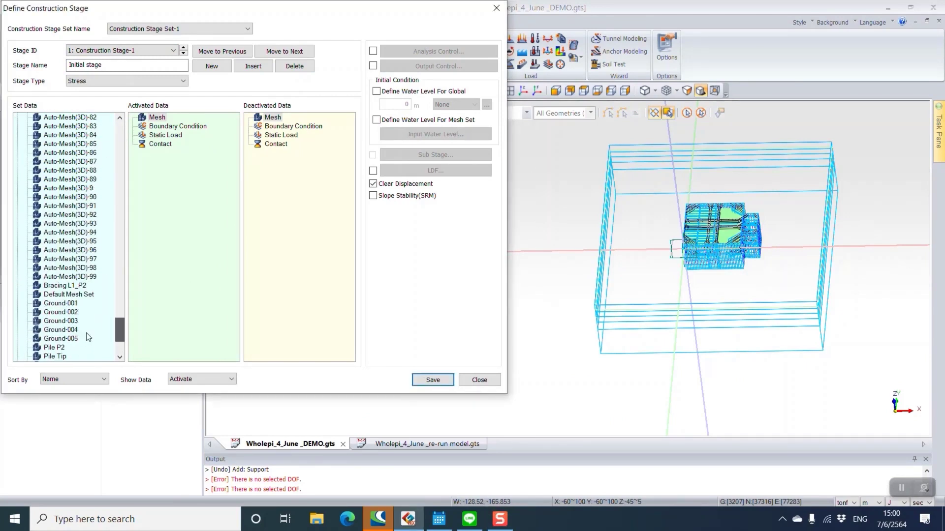
shift+click(79, 277)
drag(77, 260, 174, 263)
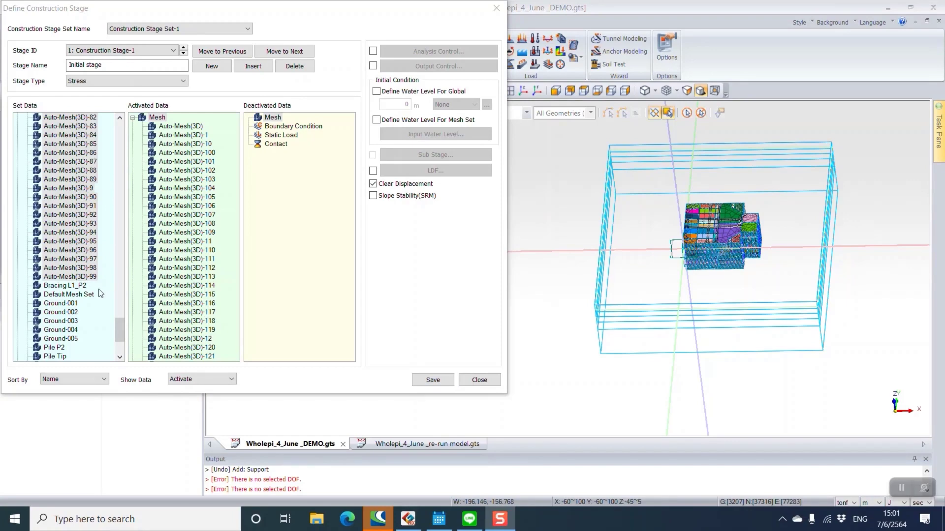
Step: Activate the mesh sets Ground-001 to Ground-005 in the initial stage
click(72, 304)
shift+click(68, 339)
drag(84, 322, 221, 328)
Step: Activate the Boundary condition boundary set and the Self weight load set in the initial stage
scroll(108, 334, down, 4)
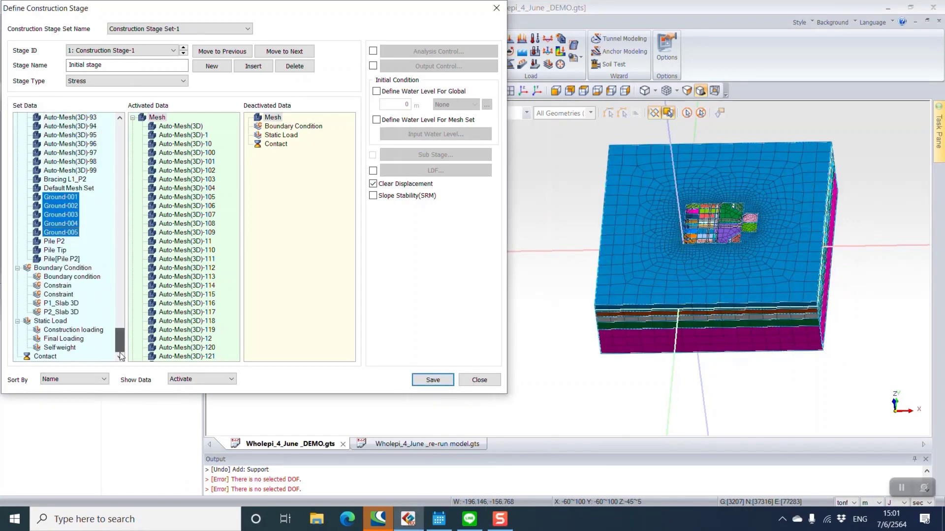
drag(62, 280, 184, 295)
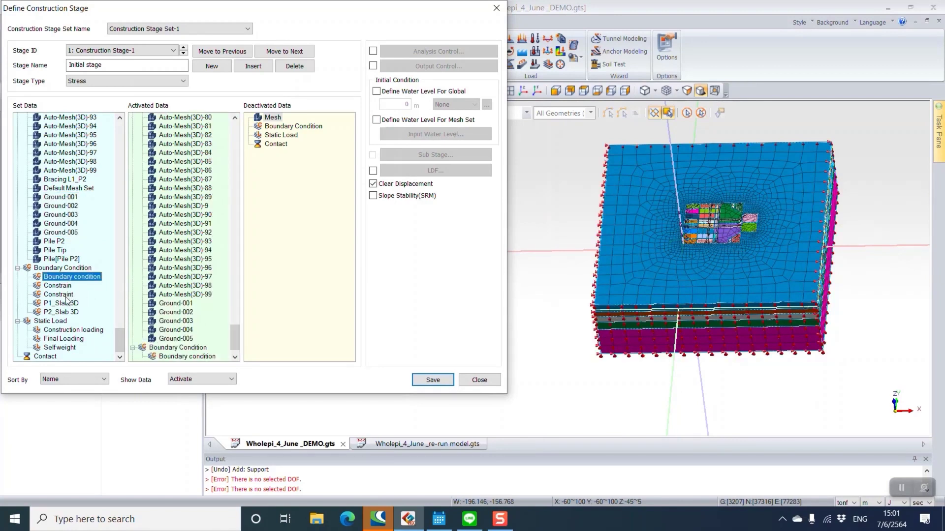
drag(61, 348, 186, 345)
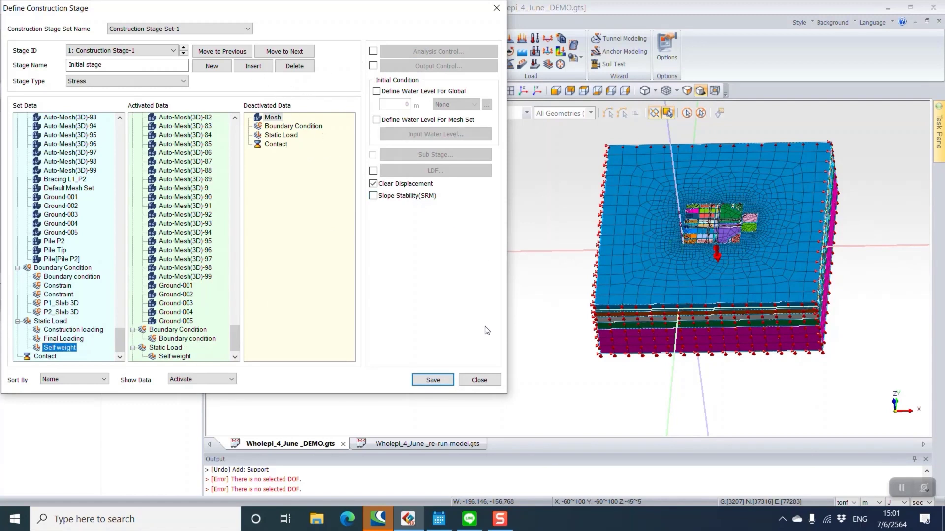
Step: Define the global water level of the initial stage with the Initial water level function and save the stage
click(376, 91)
click(447, 106)
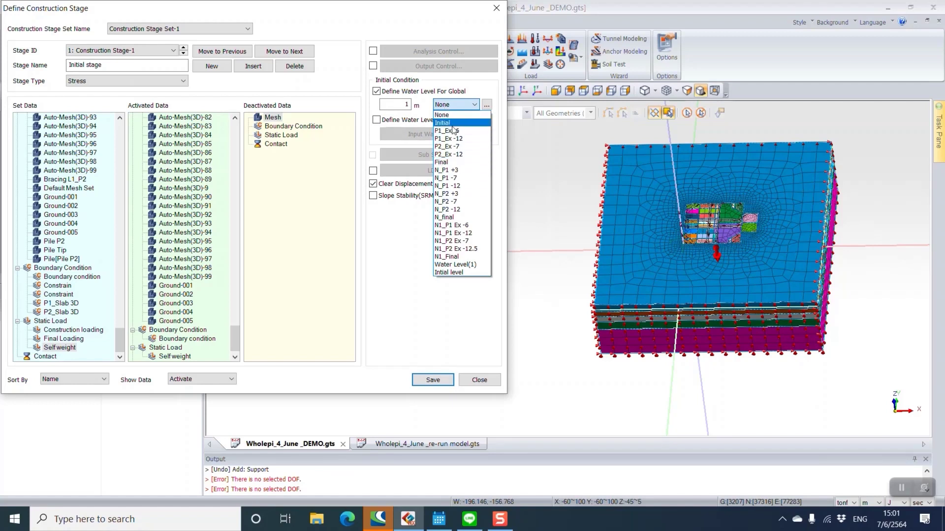
click(452, 124)
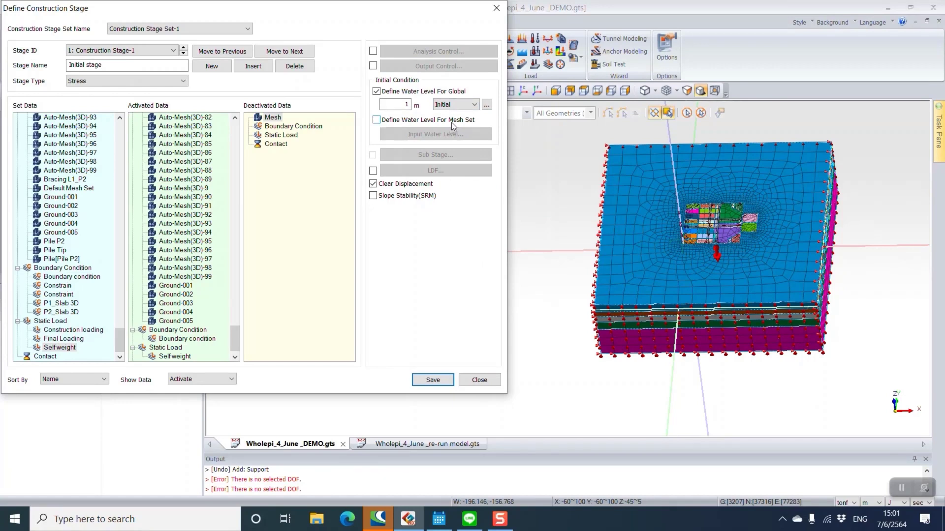
click(433, 381)
Step: Switch to the Wholepi_4_June _re-run model.gts model and show all its meshes
click(413, 444)
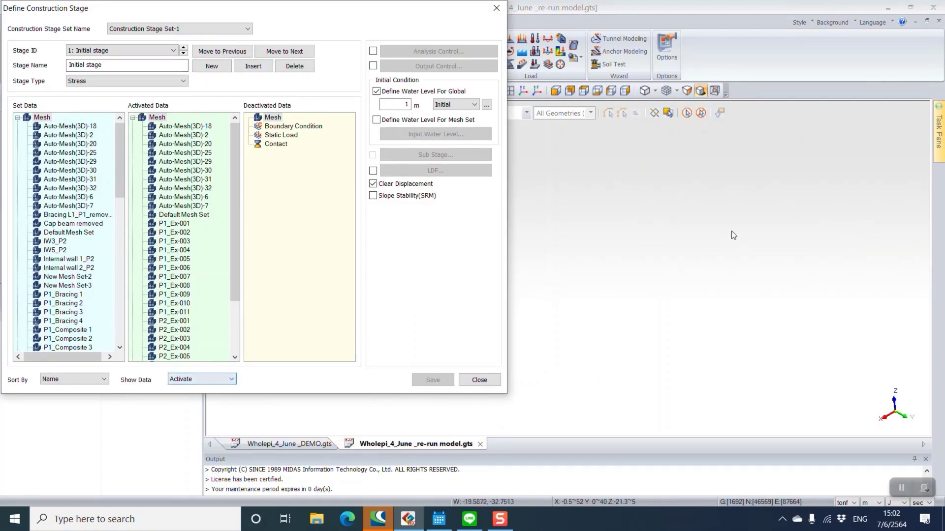
right_click(754, 220)
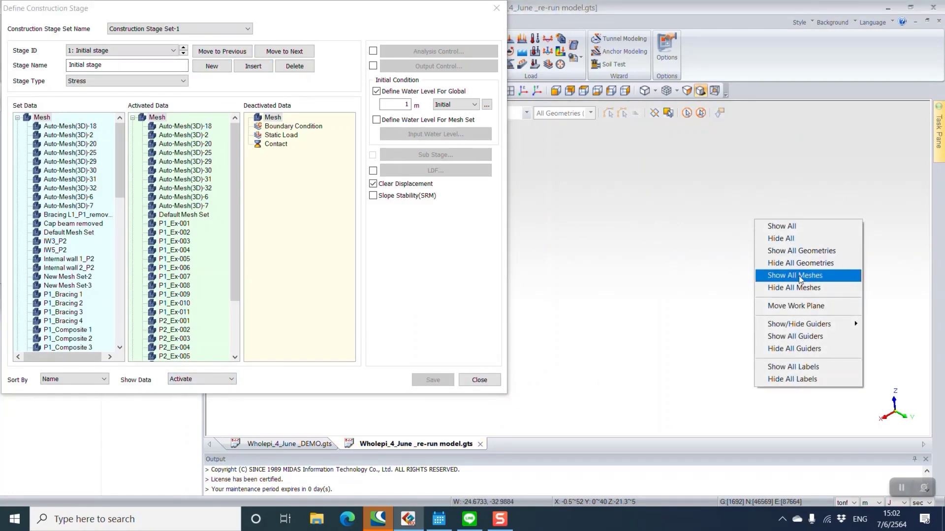
click(797, 276)
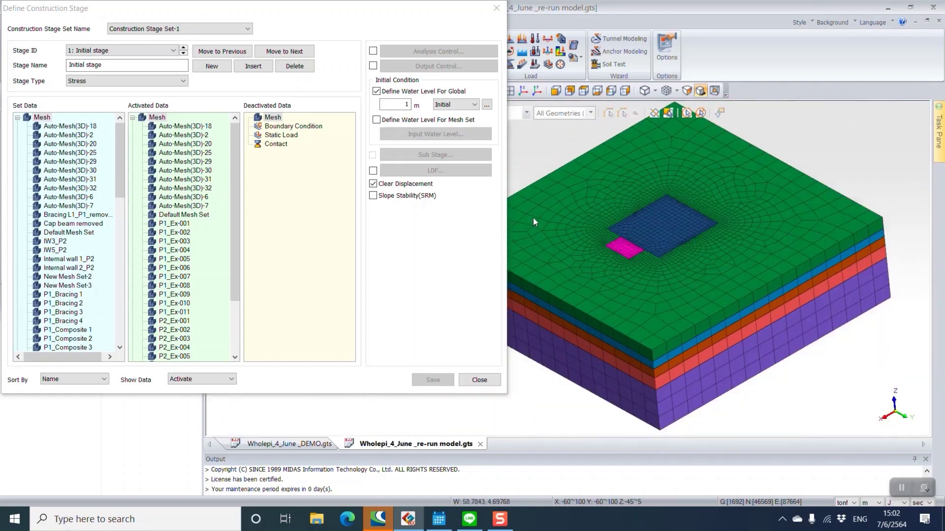
Step: Review the activated and deactivated data of the construction stages from Pile wall to P2_Bracing L1
click(183, 53)
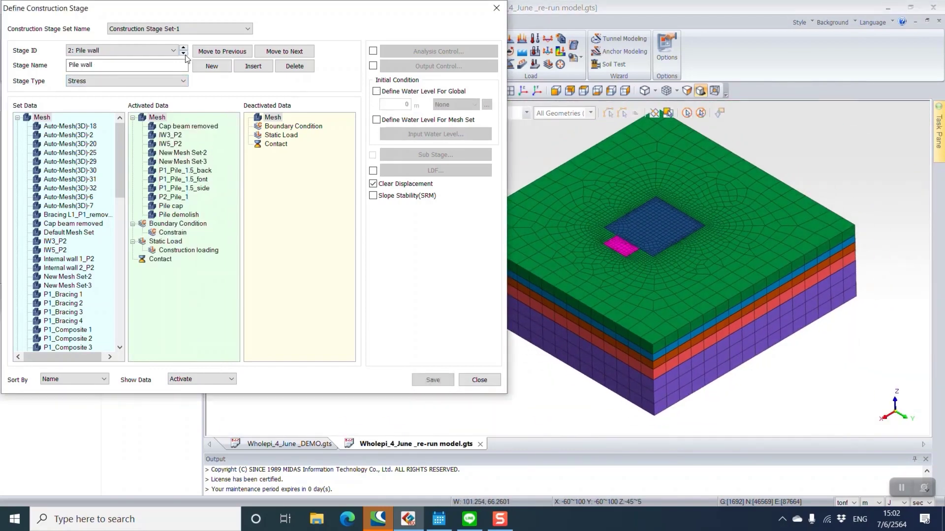
click(185, 55)
click(185, 55)
click(185, 56)
click(184, 53)
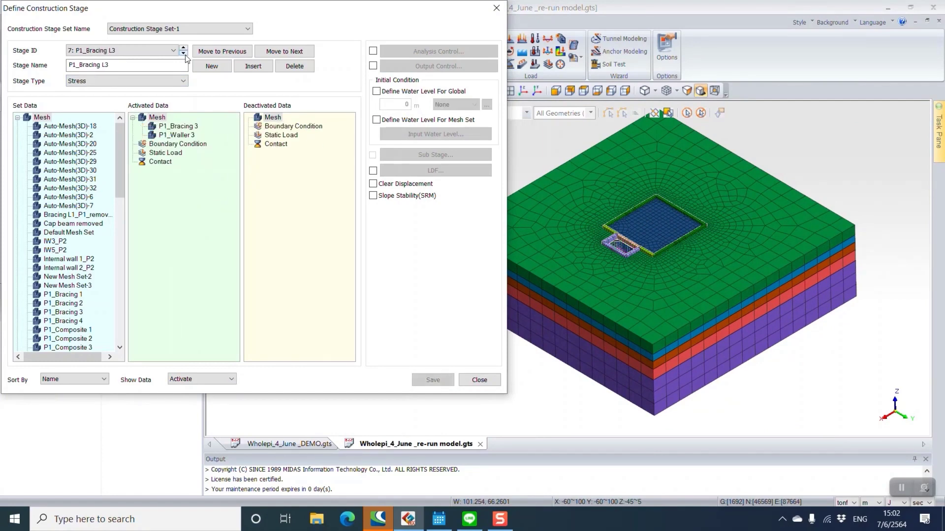
click(150, 56)
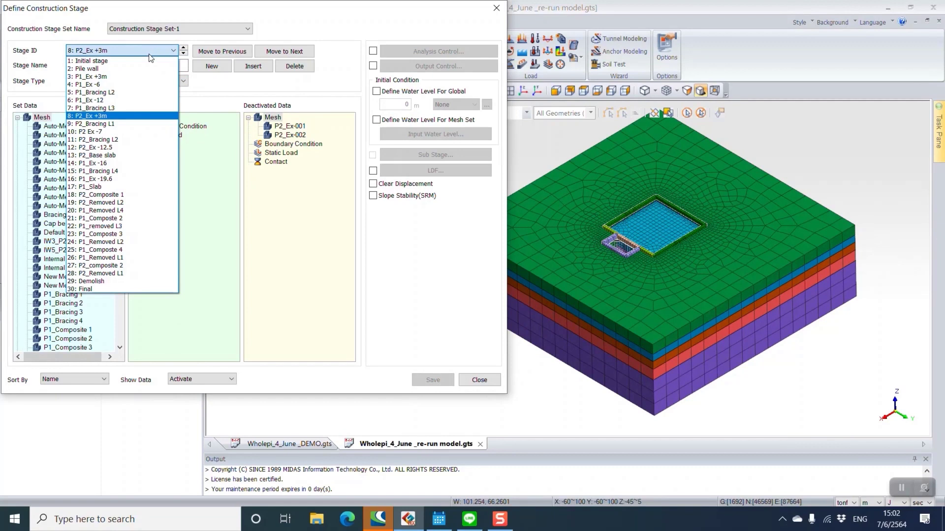
click(113, 123)
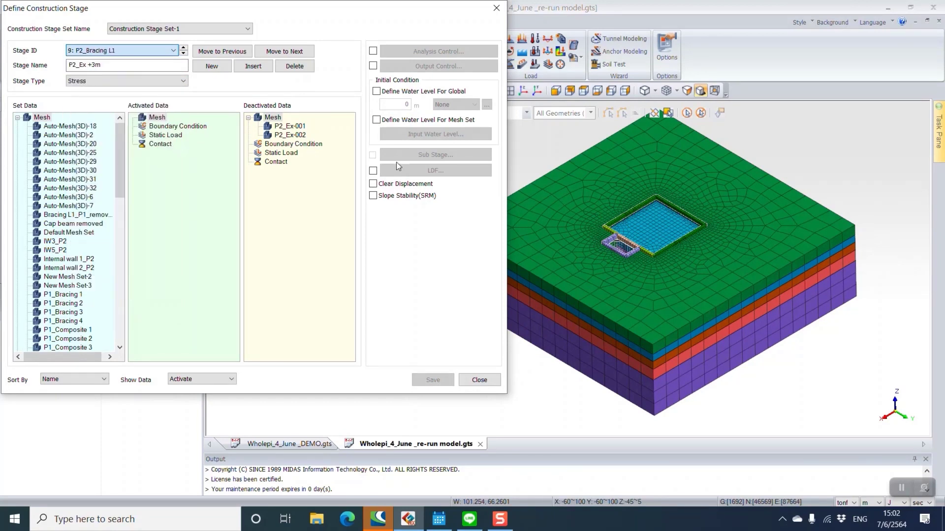
Step: Zoom in on the excavation and step through the stages from Initial stage to P2_Ex -12.5
scroll(612, 198, up, 3)
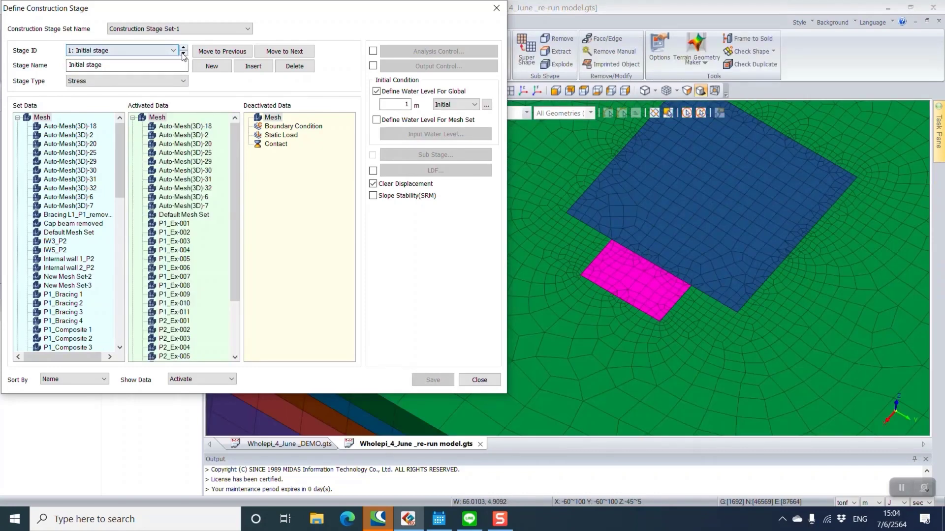
click(183, 53)
click(183, 54)
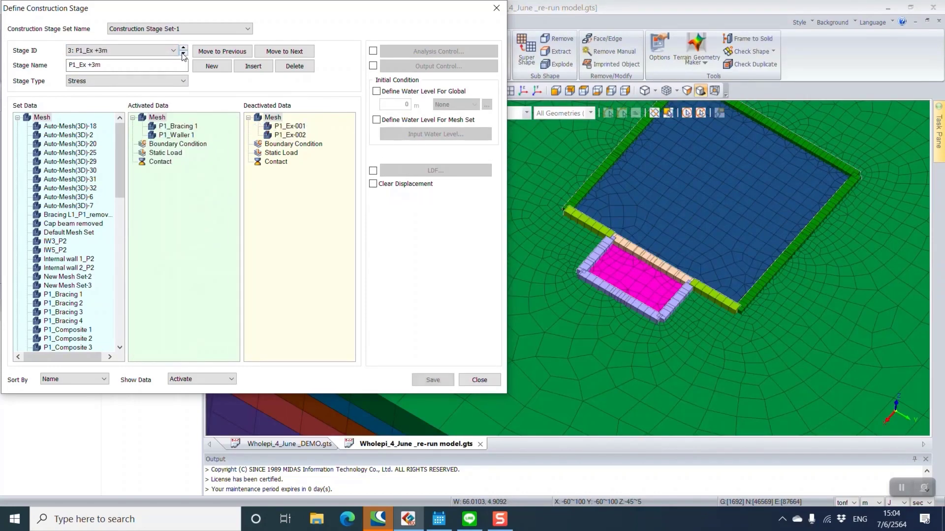
click(183, 54)
click(183, 54)
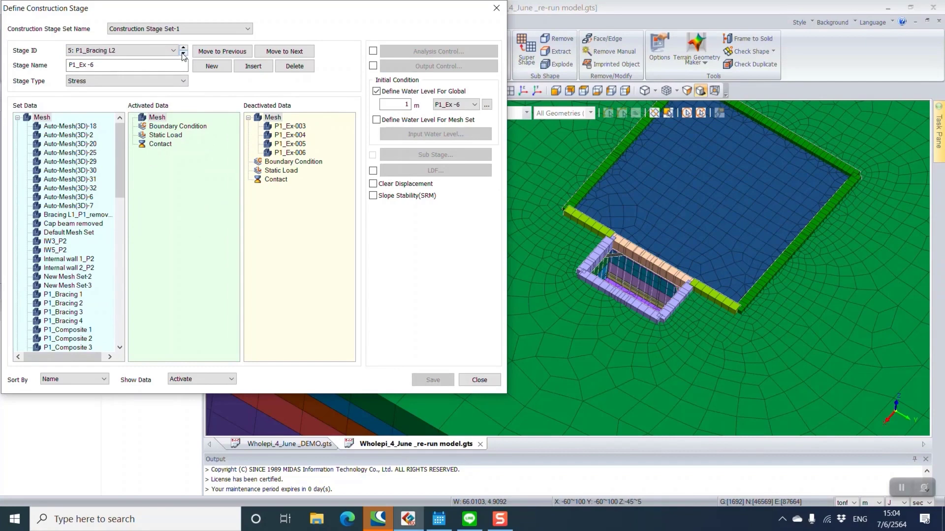
click(183, 54)
click(183, 54)
click(183, 54)
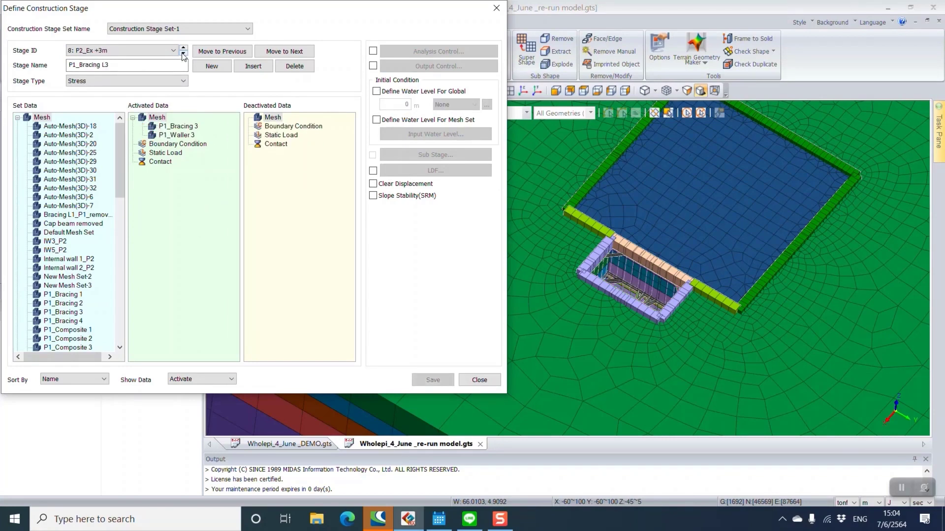
click(183, 54)
click(183, 54)
click(183, 54)
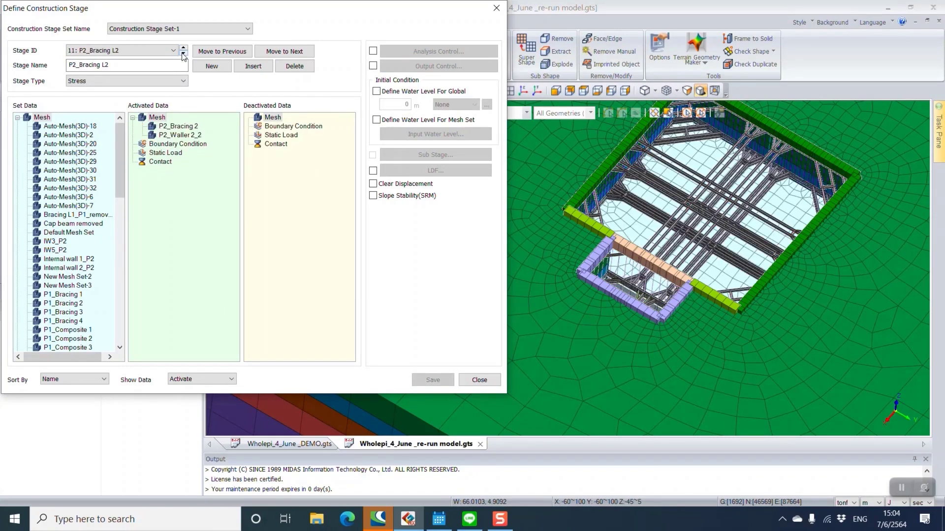
click(183, 54)
Step: Jump ahead to stage P1_Bracing L4 and step through the following stages up to P2_Removed L2
click(127, 50)
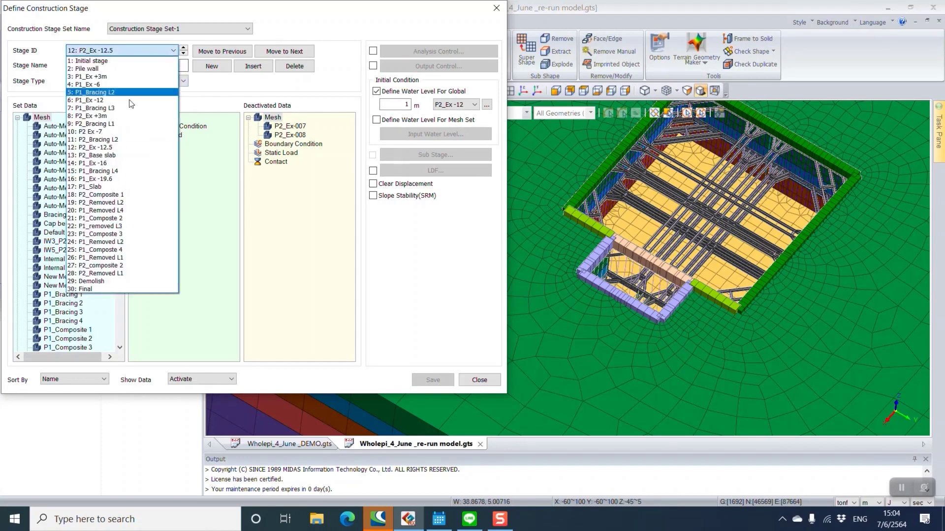
click(121, 171)
click(184, 53)
click(184, 54)
click(183, 53)
click(183, 53)
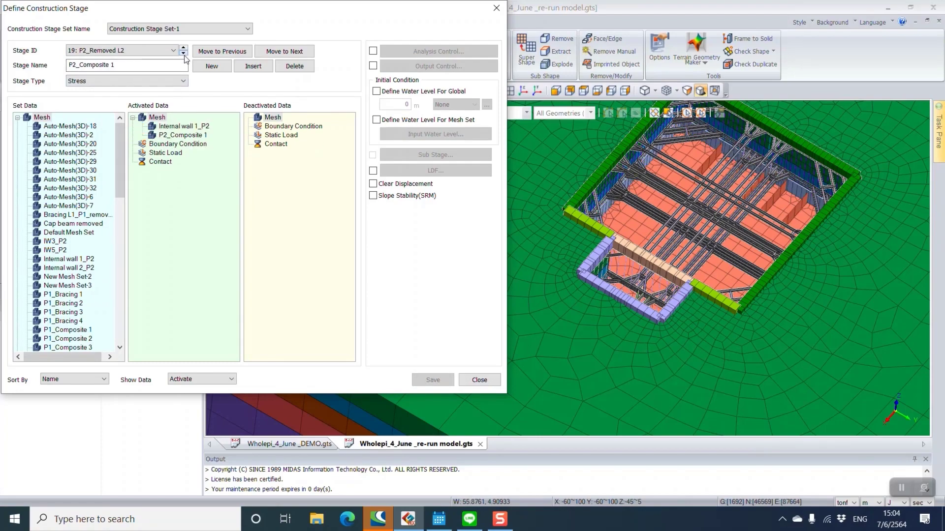
Step: Examine the pit walls and remaining bracing at stage P2_Removed L2 and close the construction stage definitions
scroll(701, 194, up, 5)
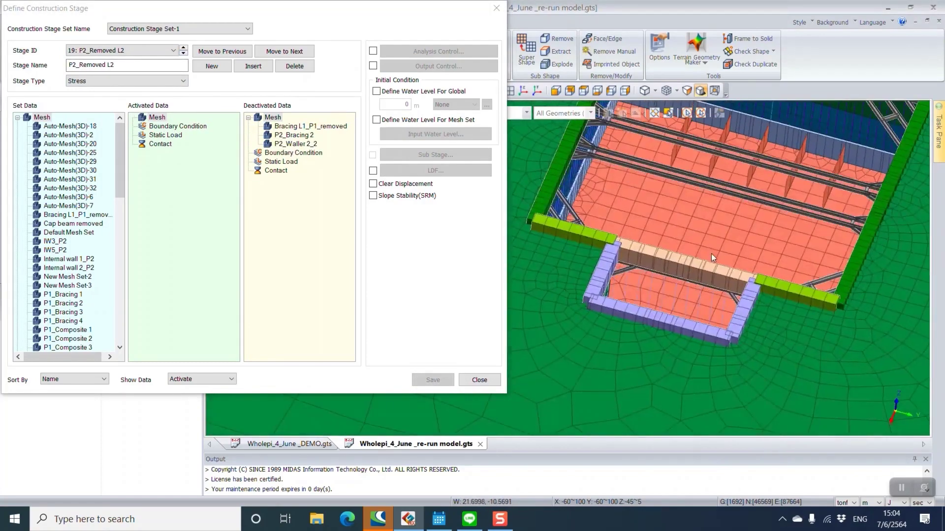
scroll(711, 253, down, 5)
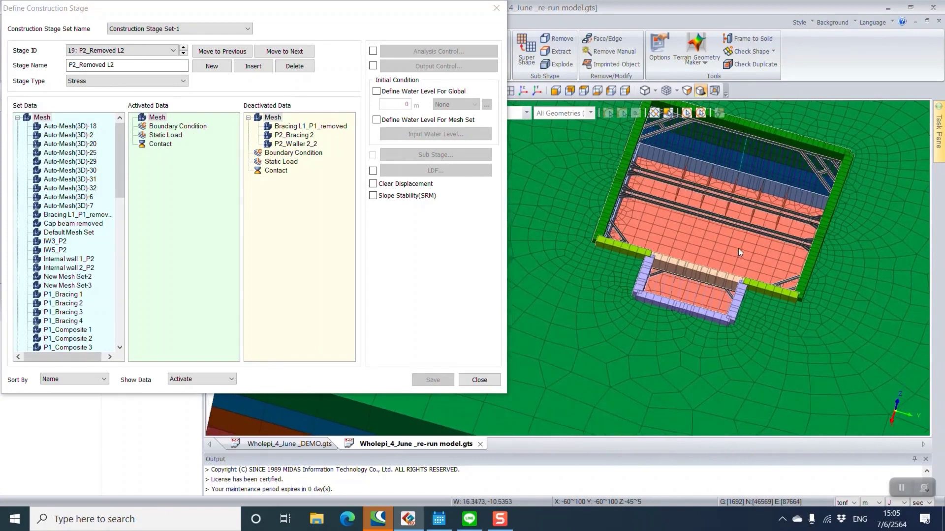
middle_drag(738, 248, 698, 244)
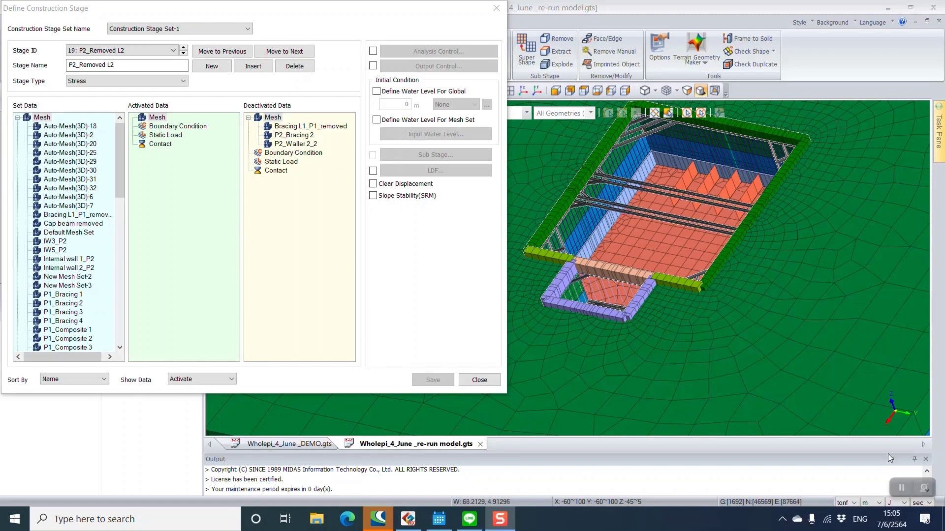
click(504, 7)
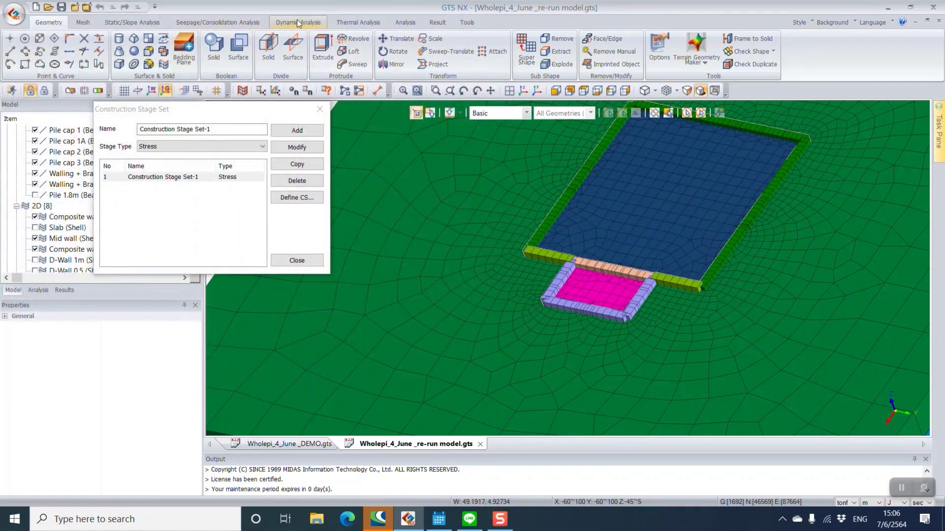
click(320, 109)
Step: Start a general analysis case titled "Nongfab" with the Construction Stage solution type
click(255, 21)
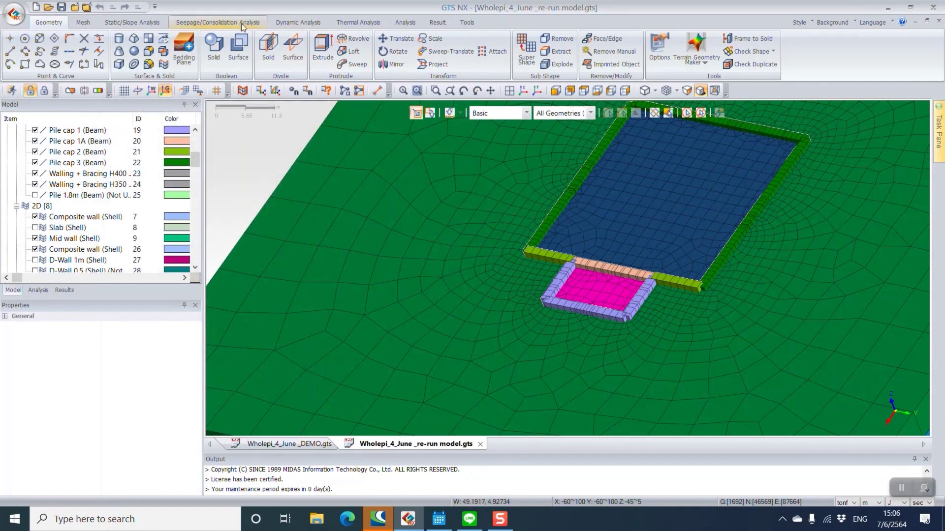
click(135, 23)
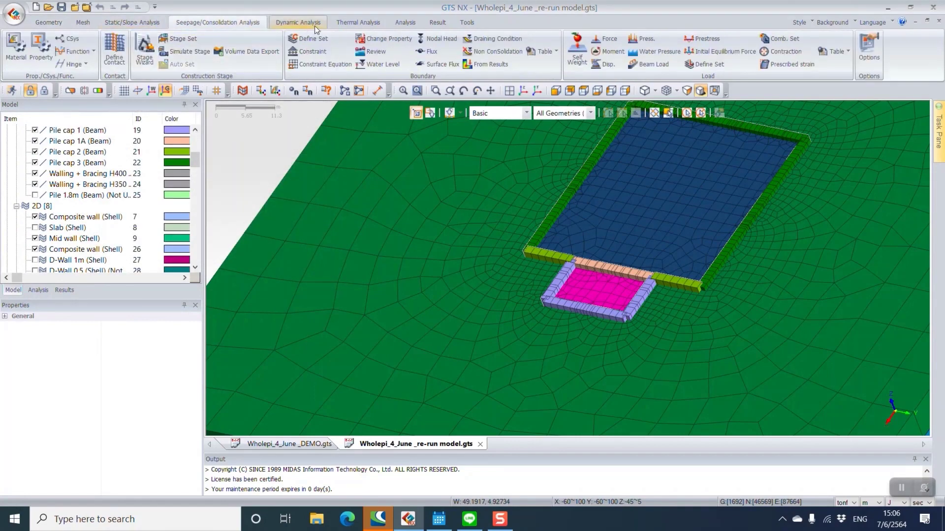
click(356, 21)
click(398, 22)
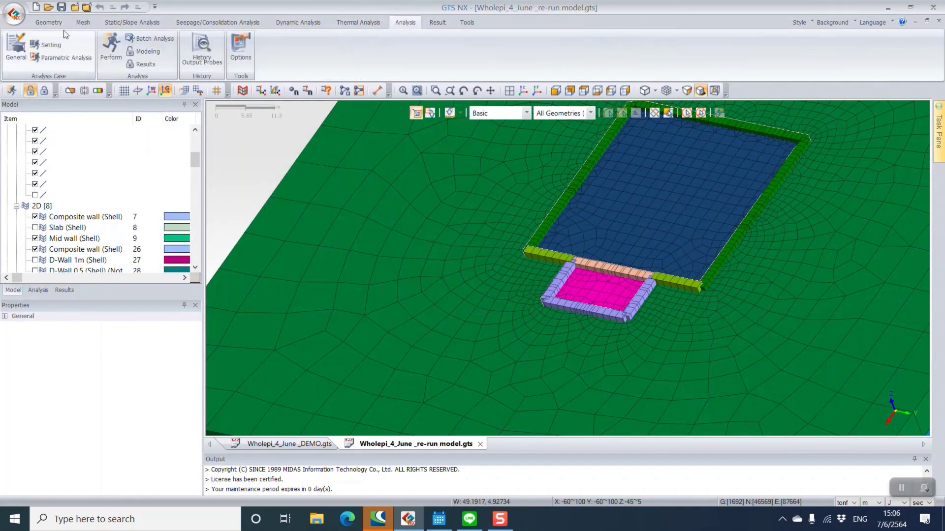
click(8, 48)
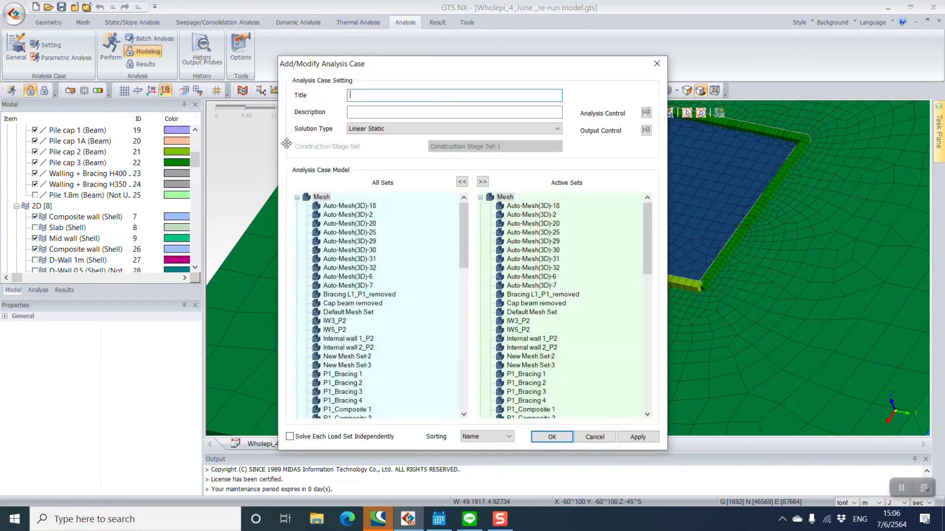
click(380, 95)
click(373, 128)
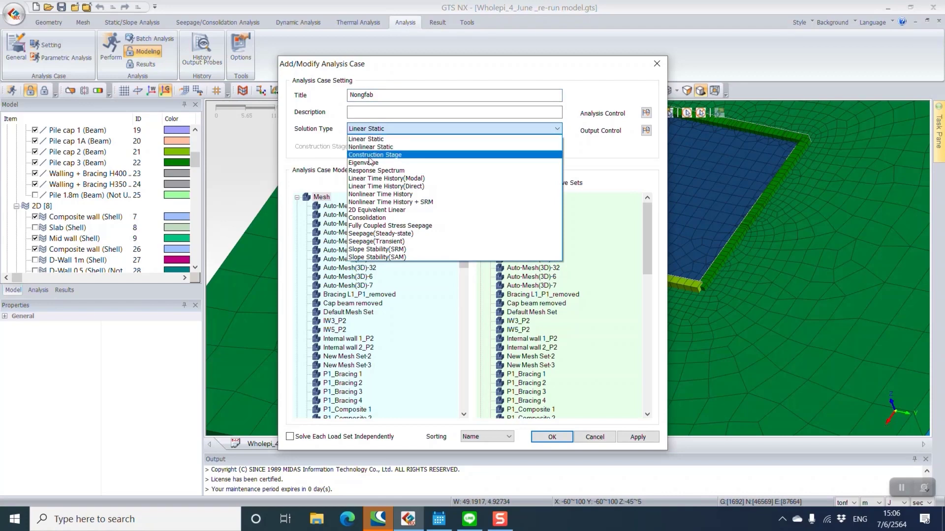
click(369, 155)
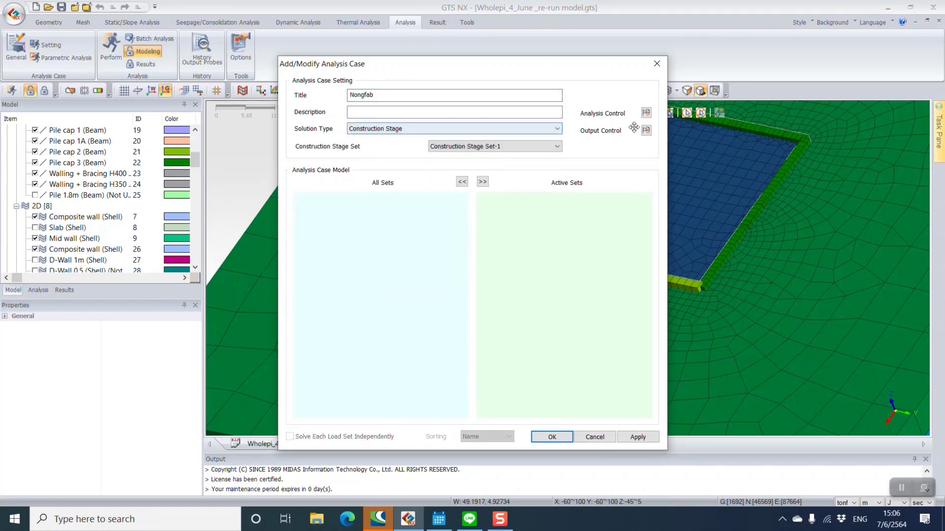
Step: Enable automatic water pressure, Initial stage for stress analysis and the K0 condition in the analysis control, and confirm the Nongfab case
click(645, 113)
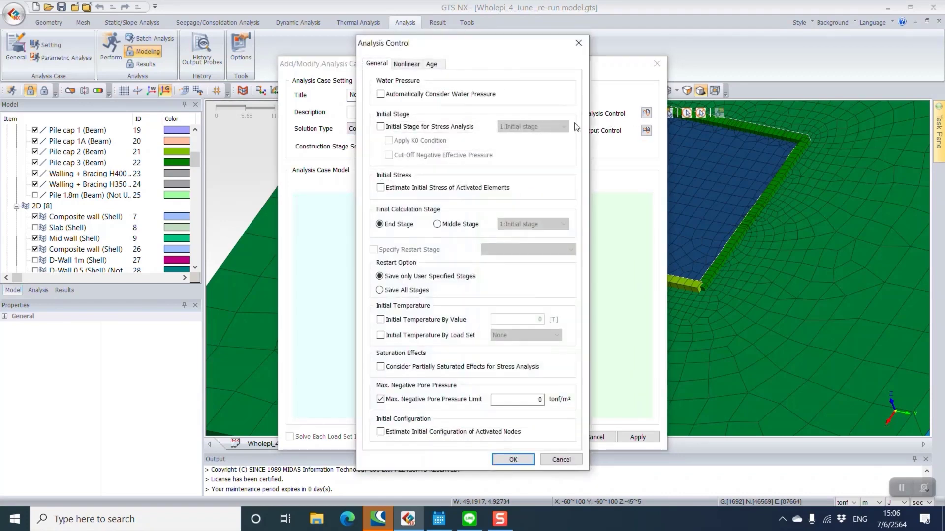
drag(406, 38, 656, 38)
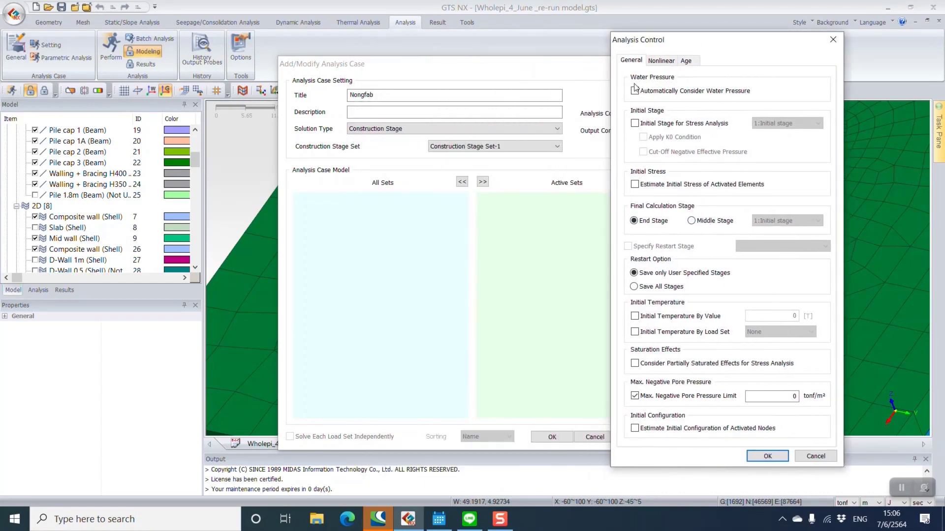
click(635, 124)
click(643, 138)
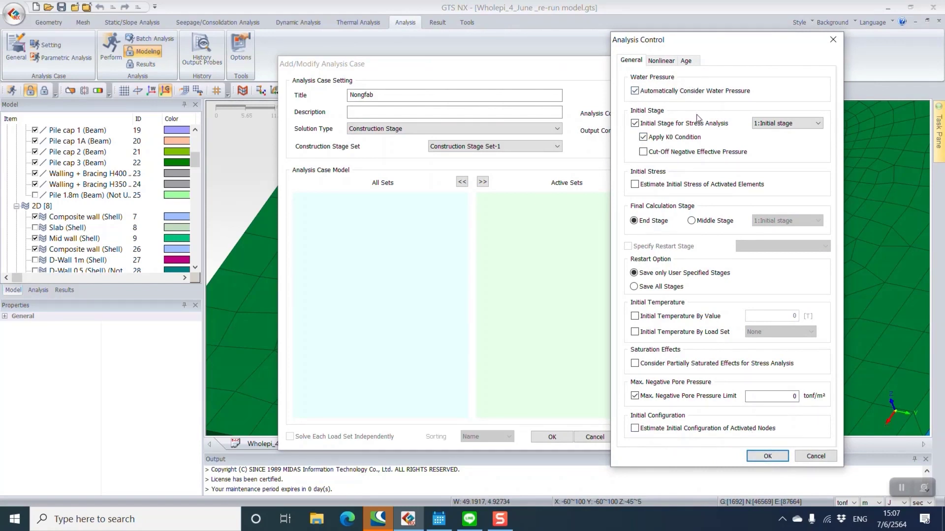
click(765, 457)
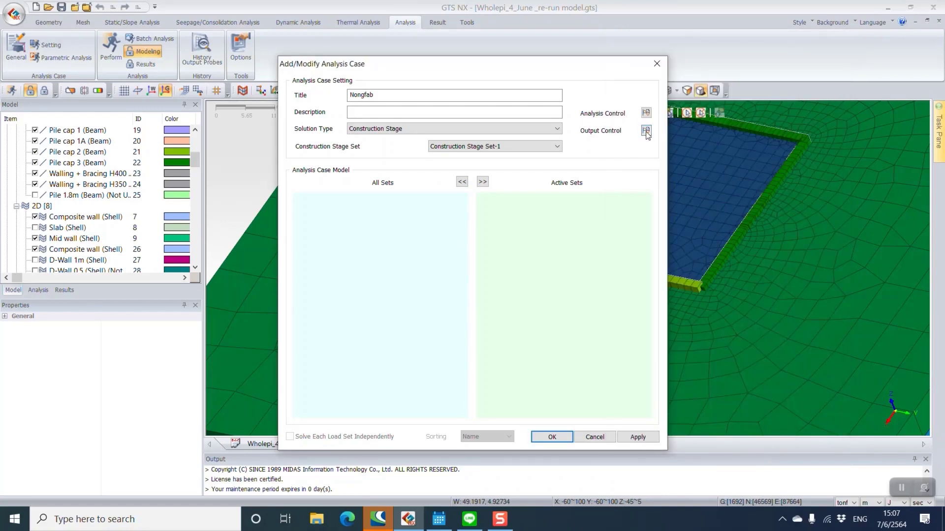
click(551, 438)
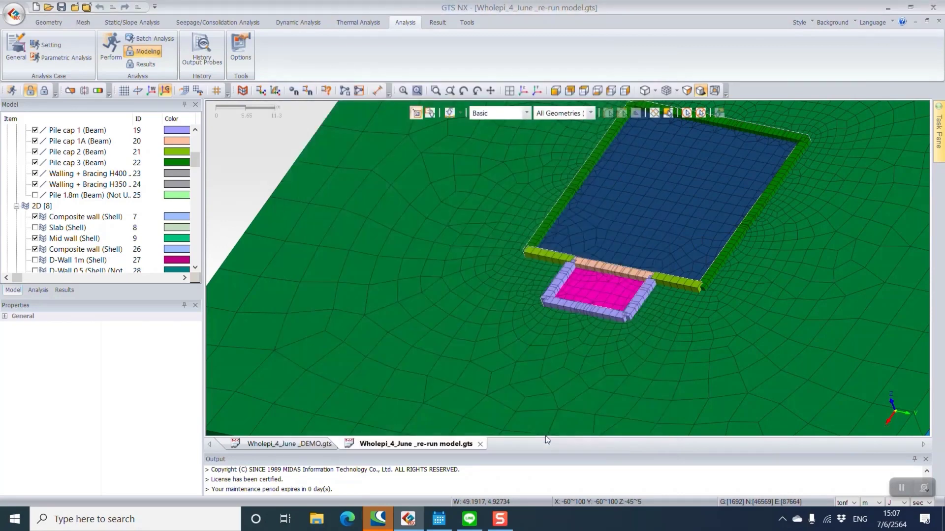
Step: Check the analysis cases offered by the solver and leave it without running the Nongfab case
click(10, 90)
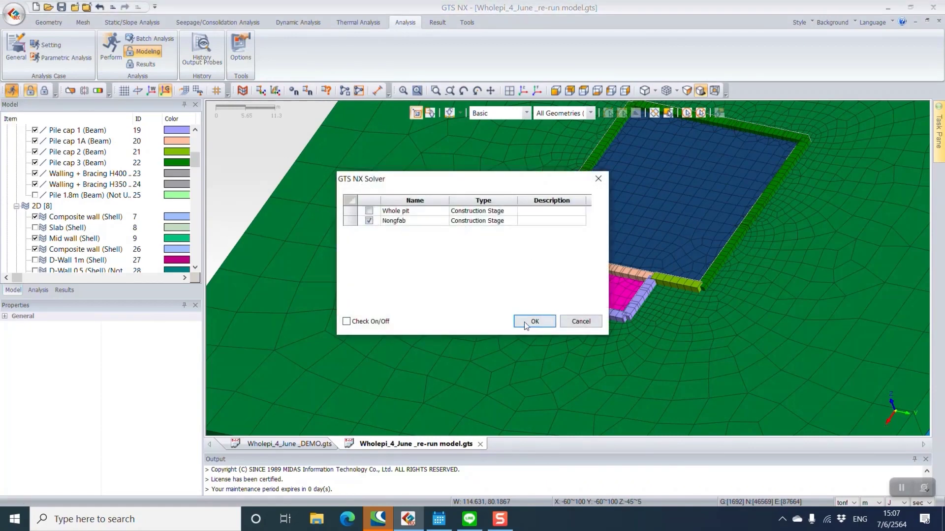
click(574, 322)
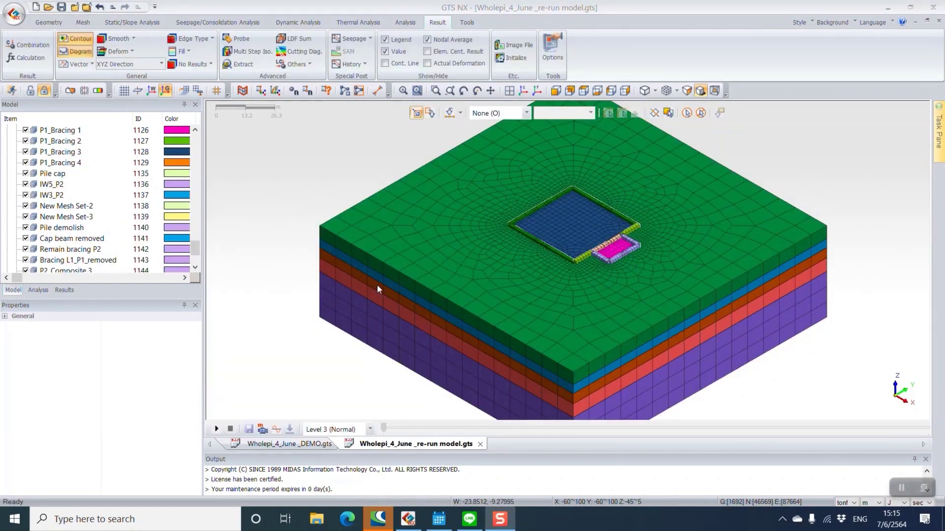
Step: Display the TX translation displacement contour for the Final construction stage
middle_drag(377, 288, 385, 288)
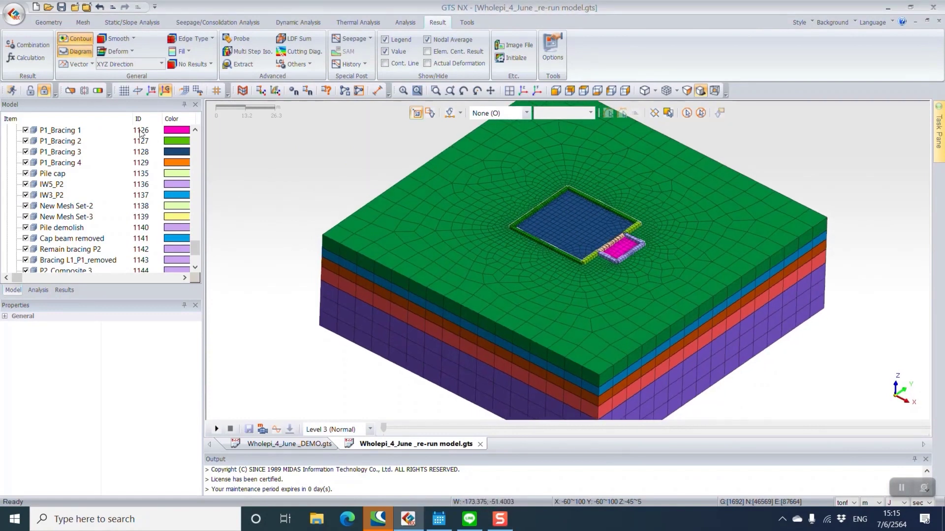
click(64, 290)
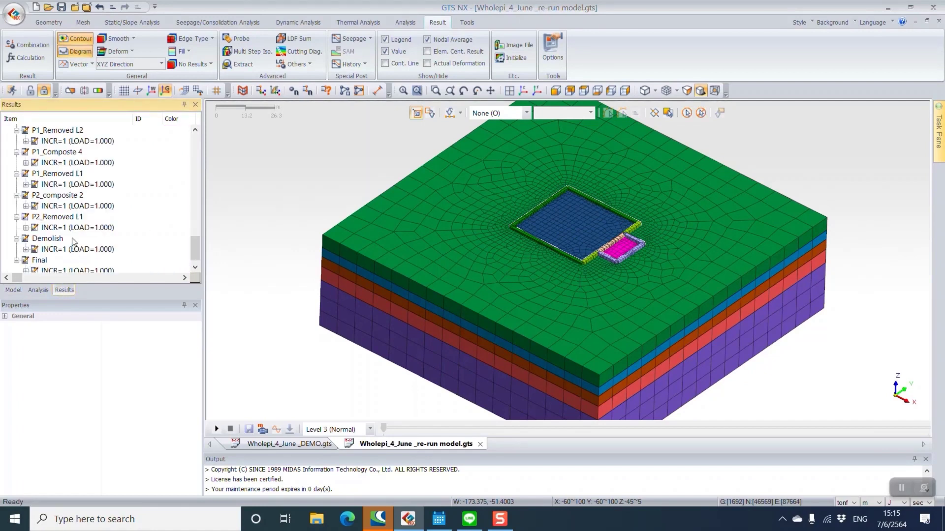
scroll(75, 242, down, 1)
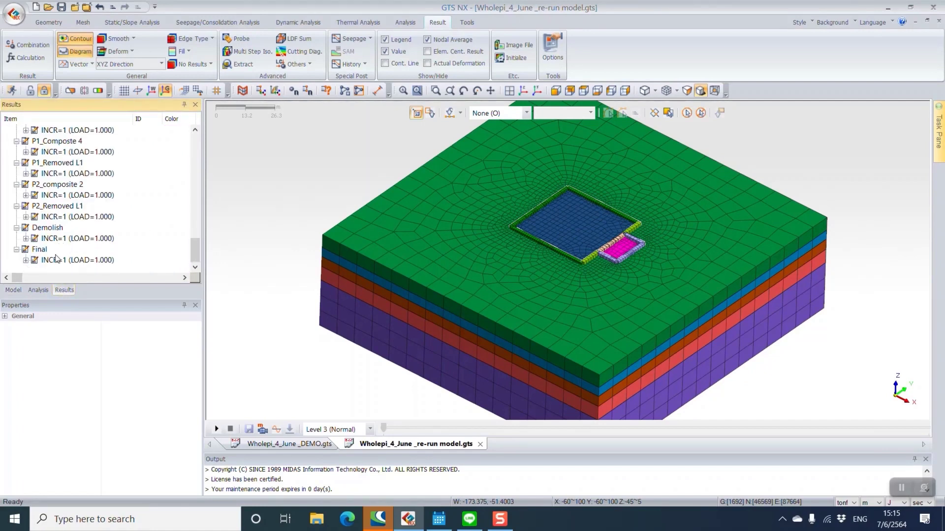
click(26, 260)
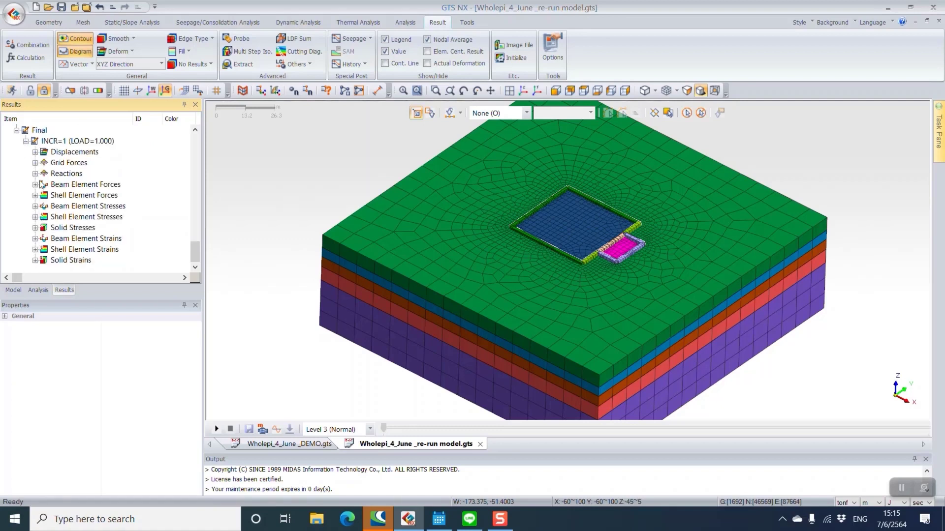
click(35, 152)
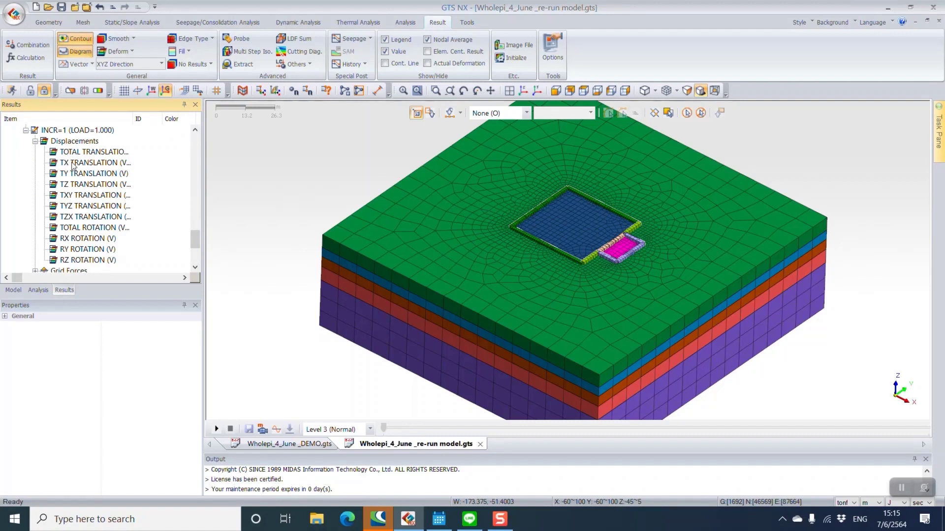
scroll(72, 165, up, 1)
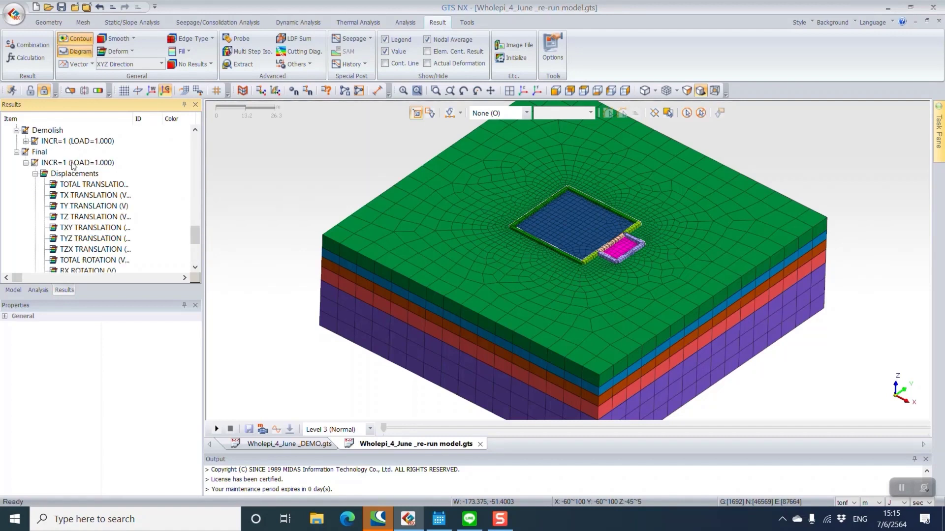
click(75, 206)
double_click(73, 196)
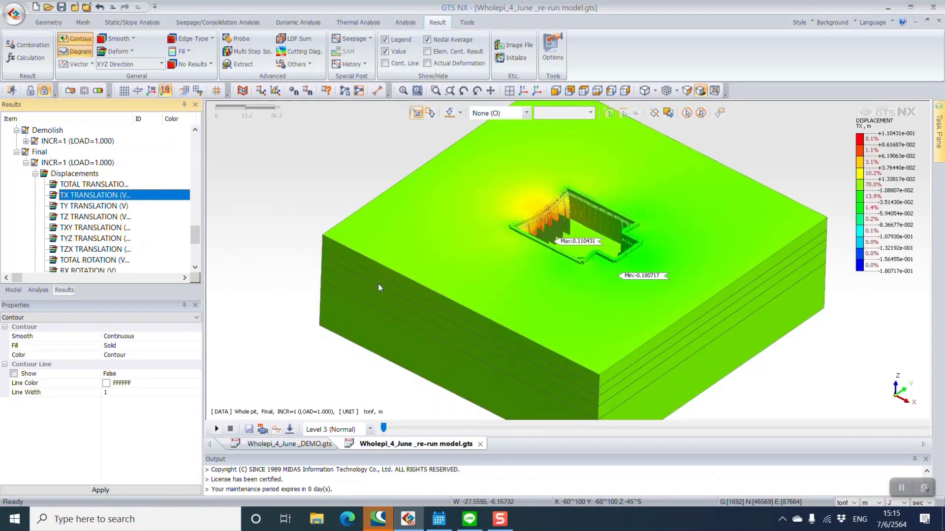
Step: Show only the P2_Pile_1 mesh set and examine the TX displacement of its piles
click(7, 290)
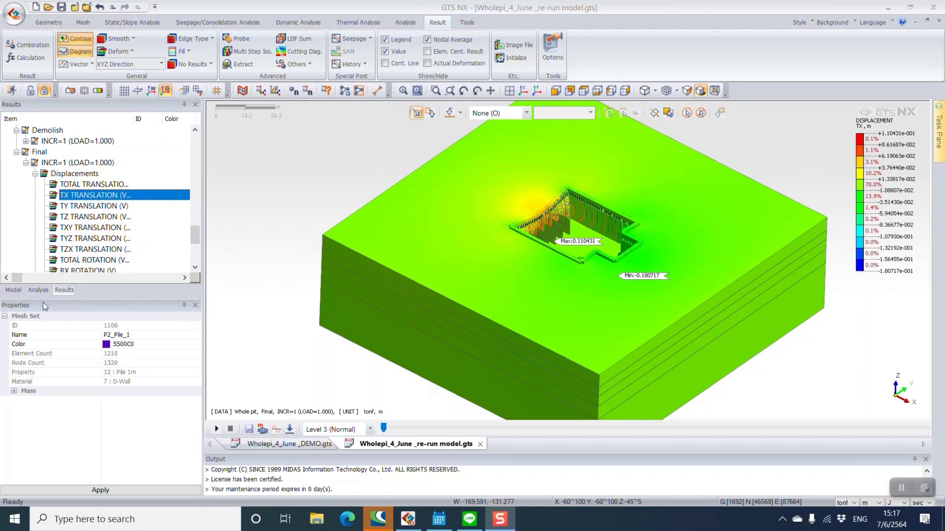
click(14, 291)
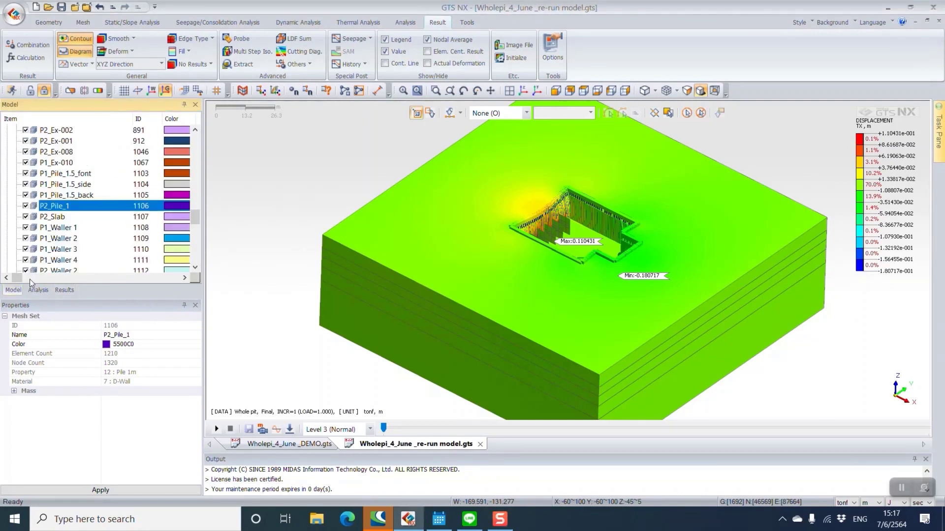
right_click(76, 209)
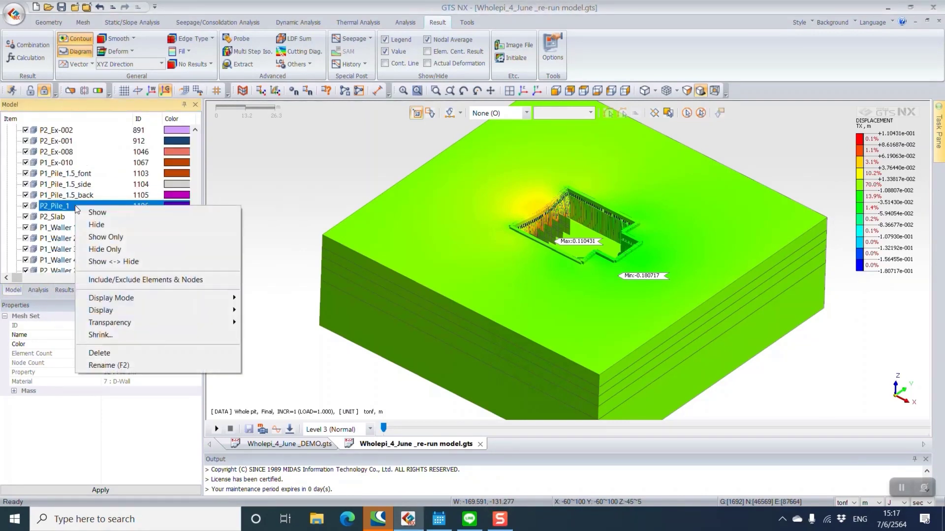
click(94, 239)
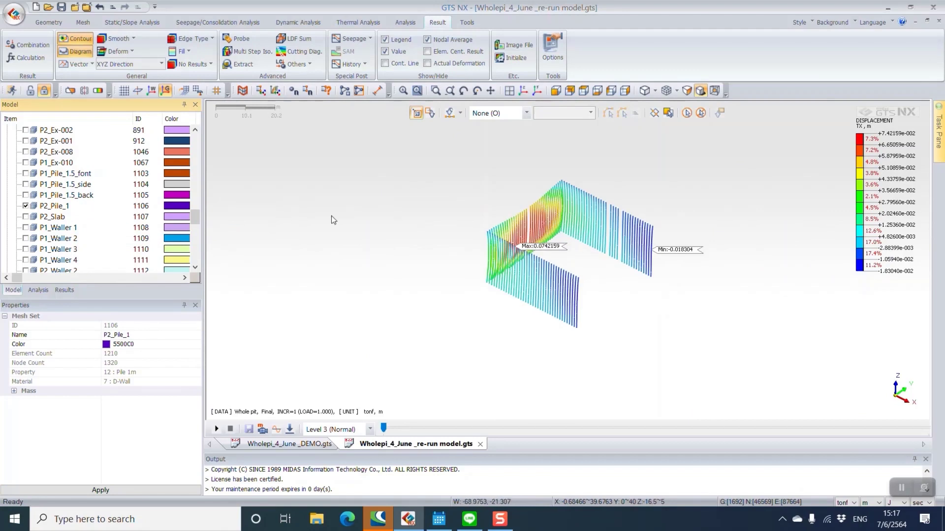
scroll(57, 220, down, 3)
scroll(57, 221, up, 3)
ctrl+middle_drag(284, 217, 222, 230)
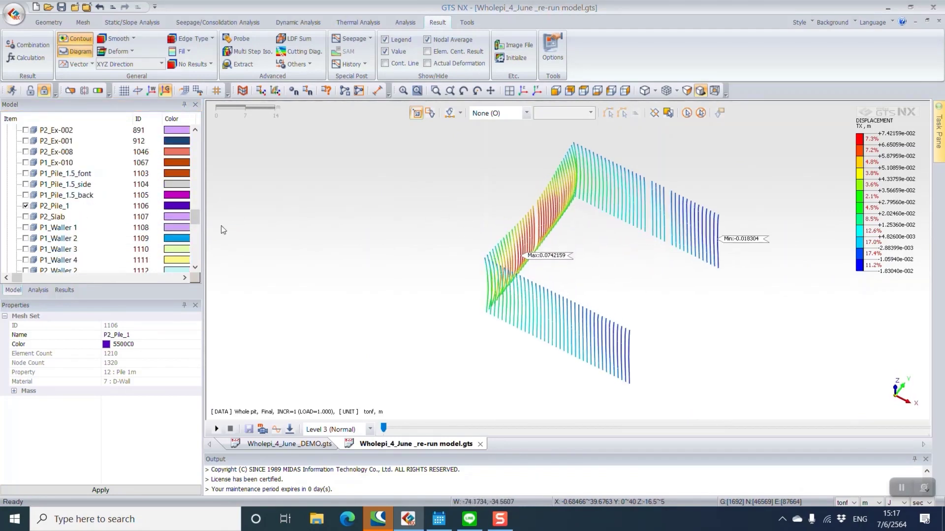
Step: Create a new empty mesh set under the model's mesh
scroll(65, 230, down, 10)
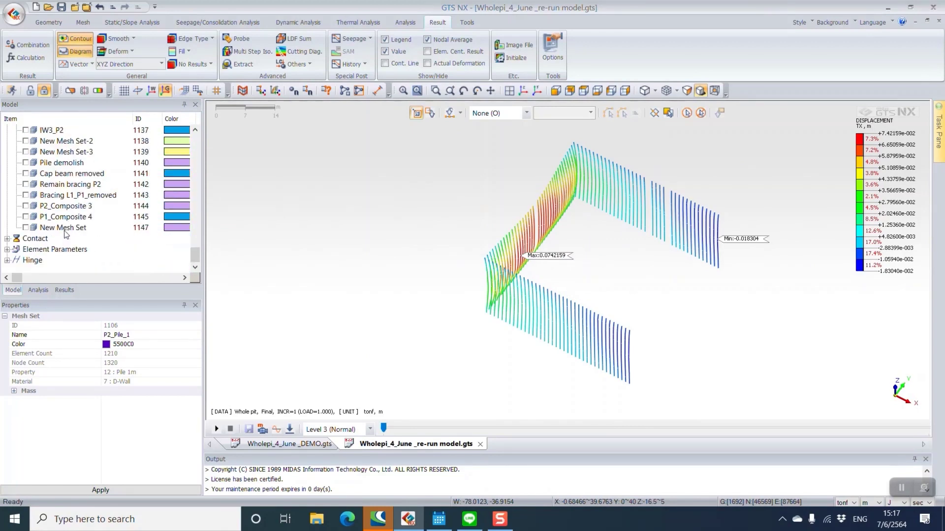
scroll(66, 234, up, 15)
scroll(63, 230, up, 1)
scroll(130, 246, down, 1)
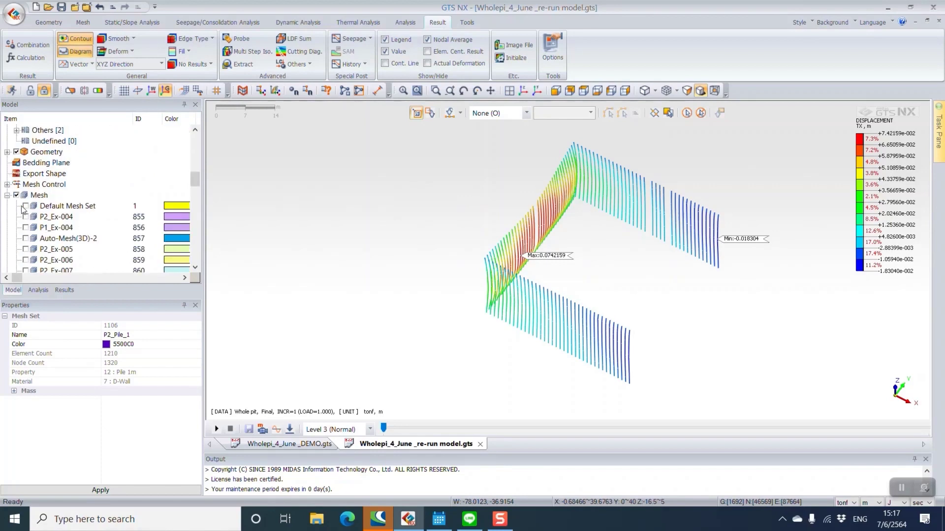
right_click(40, 199)
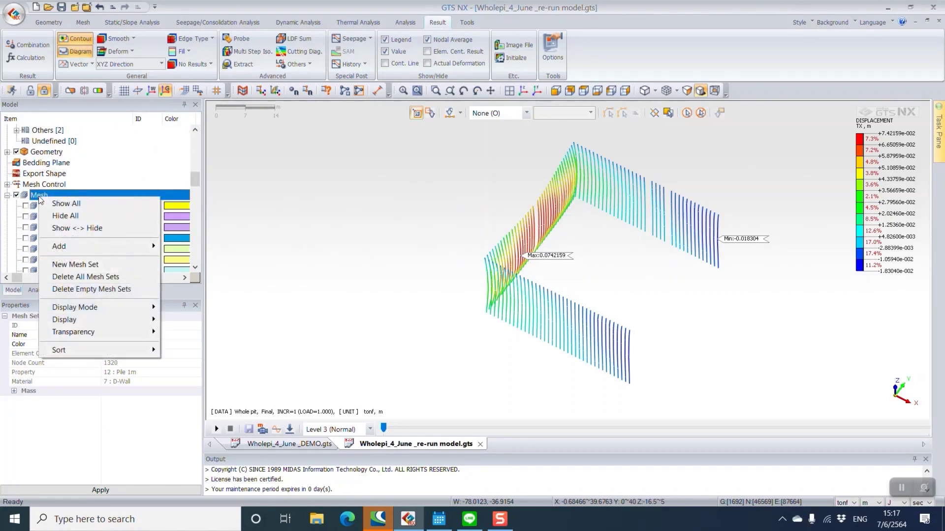
click(109, 266)
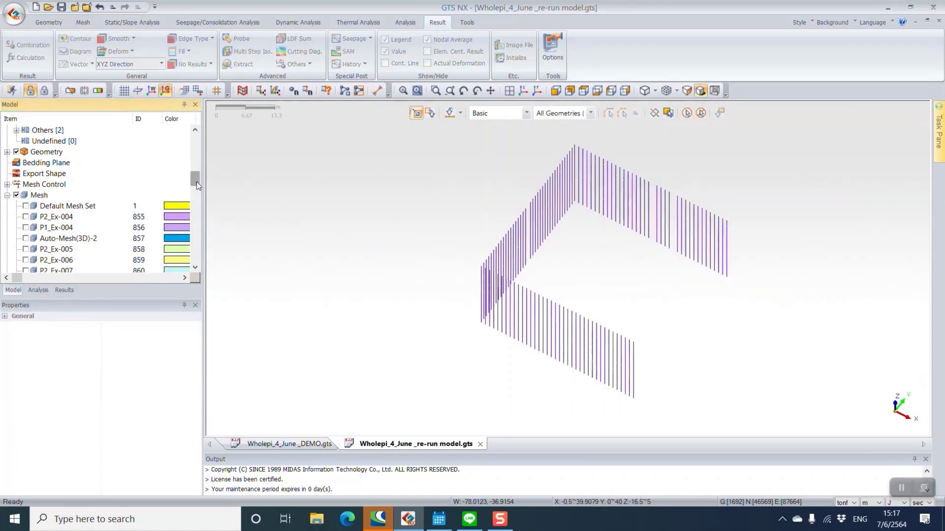
Step: Include the elements of one full-length pile from the middle of the rear P2_Pile_1 row in New Mesh Set-4
drag(195, 183, 194, 277)
right_click(77, 228)
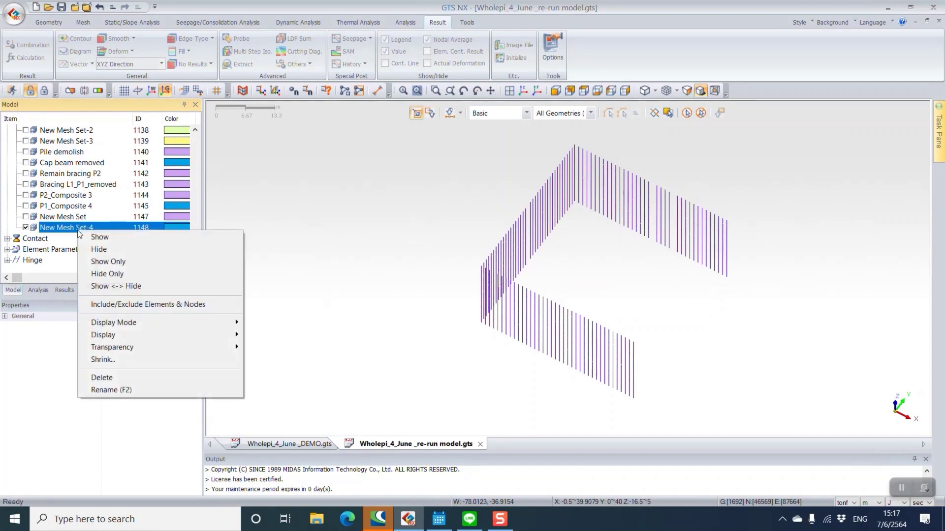
click(129, 304)
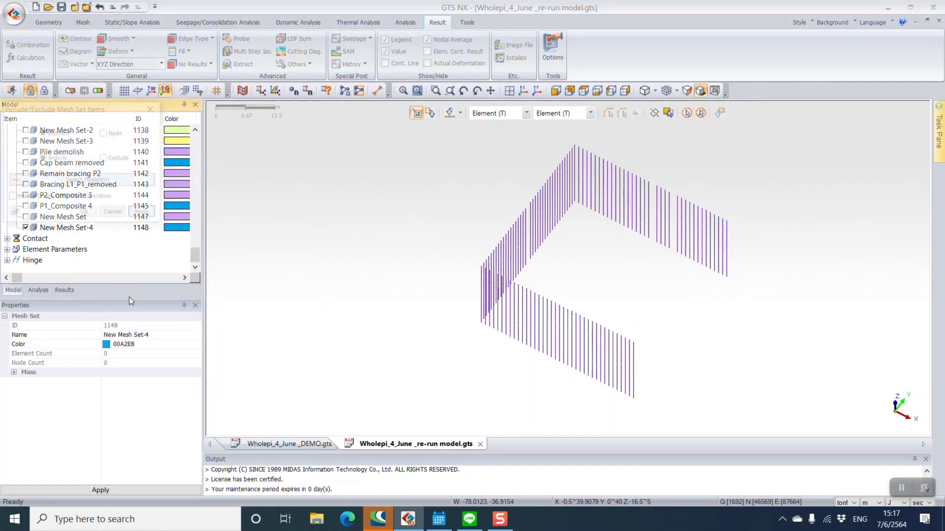
click(583, 91)
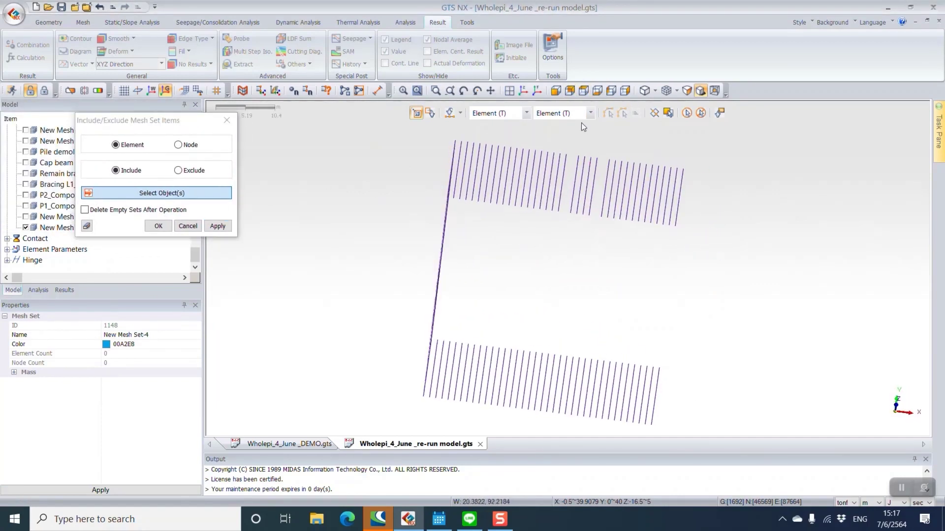
drag(575, 147, 576, 243)
drag(574, 145, 563, 225)
drag(582, 150, 565, 226)
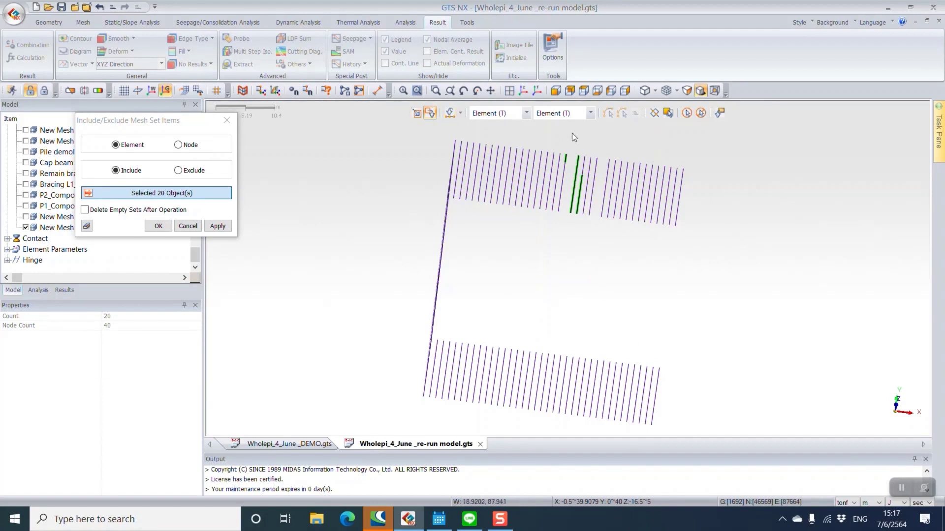
drag(564, 150, 565, 176)
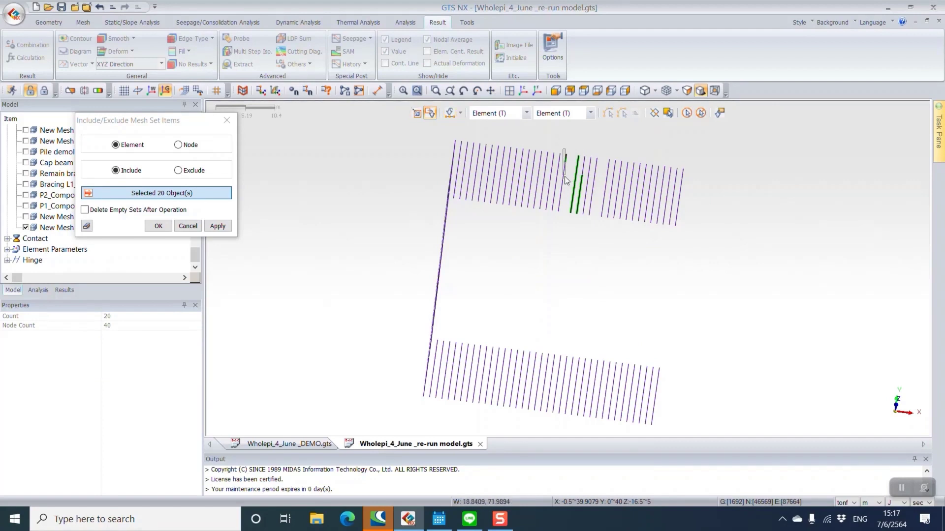
click(556, 91)
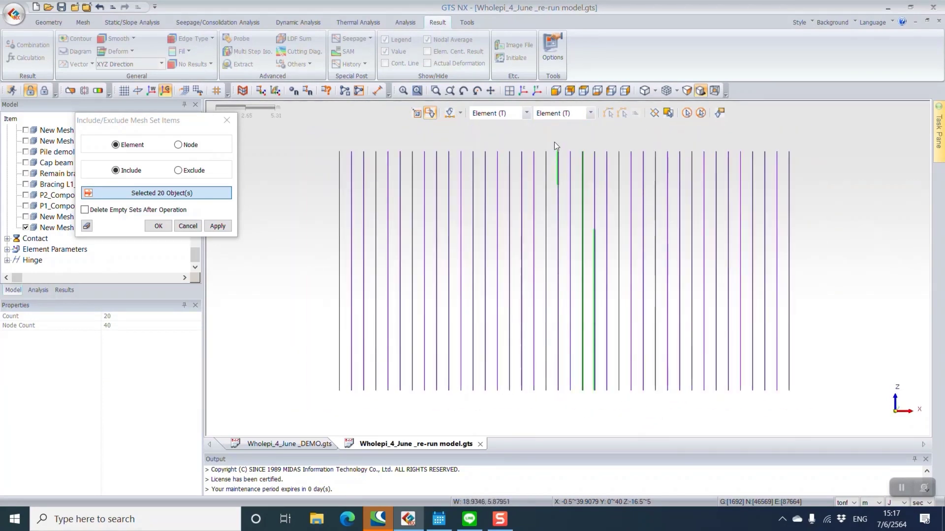
click(559, 205)
drag(589, 215, 602, 414)
click(158, 226)
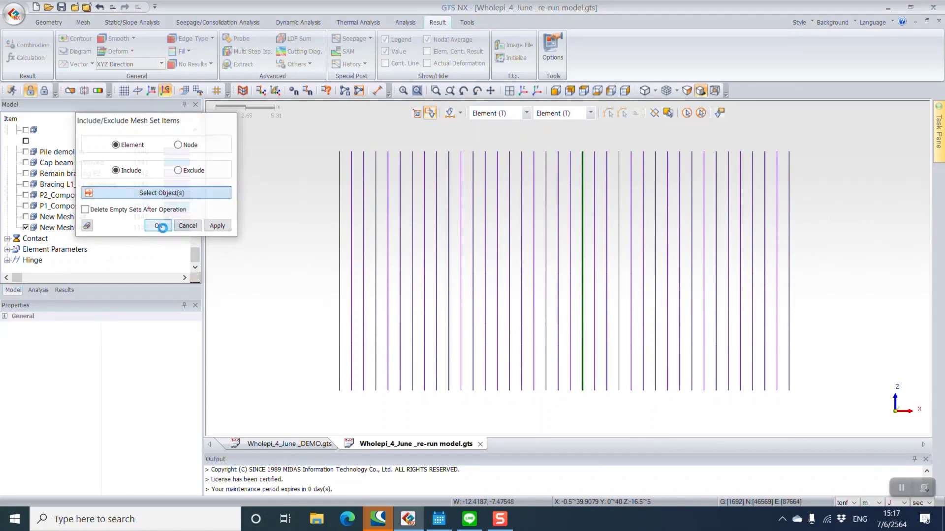
Step: Show only New Mesh Set-4 in a 3D view
right_click(69, 227)
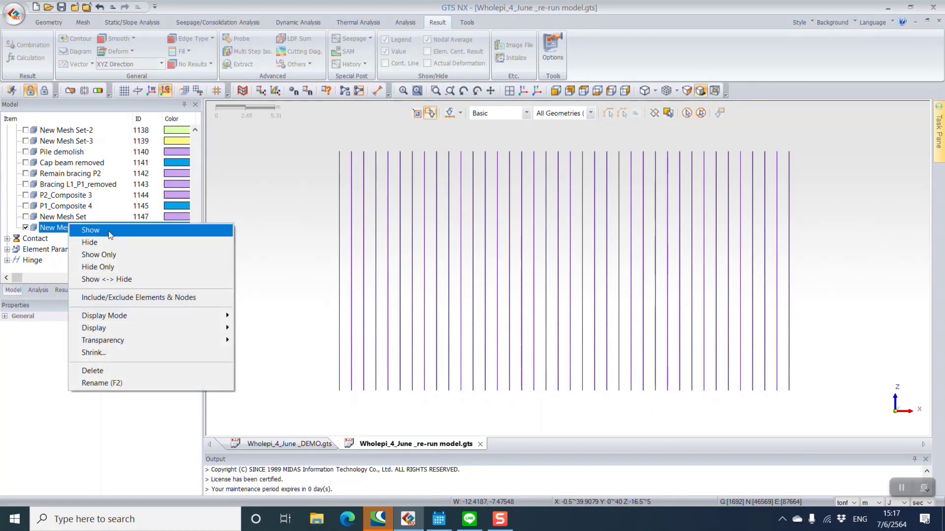
click(109, 255)
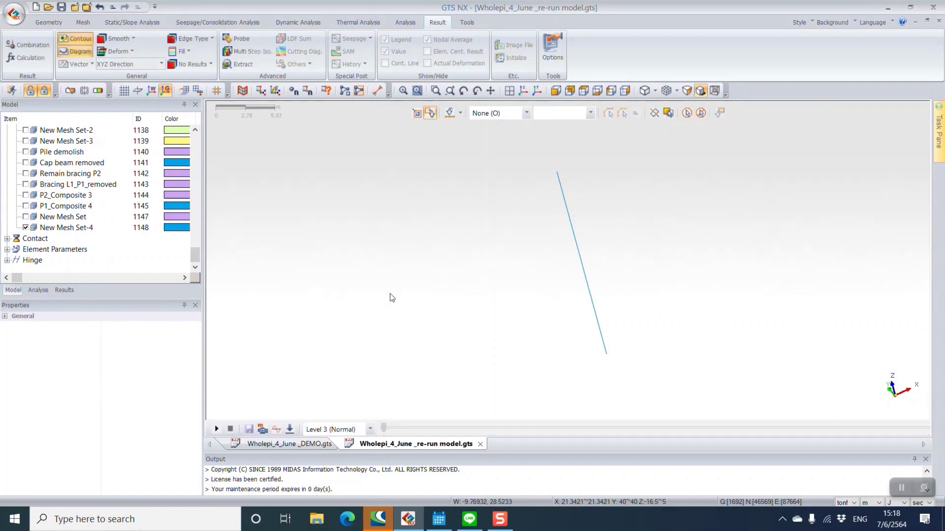
middle_drag(390, 298, 425, 284)
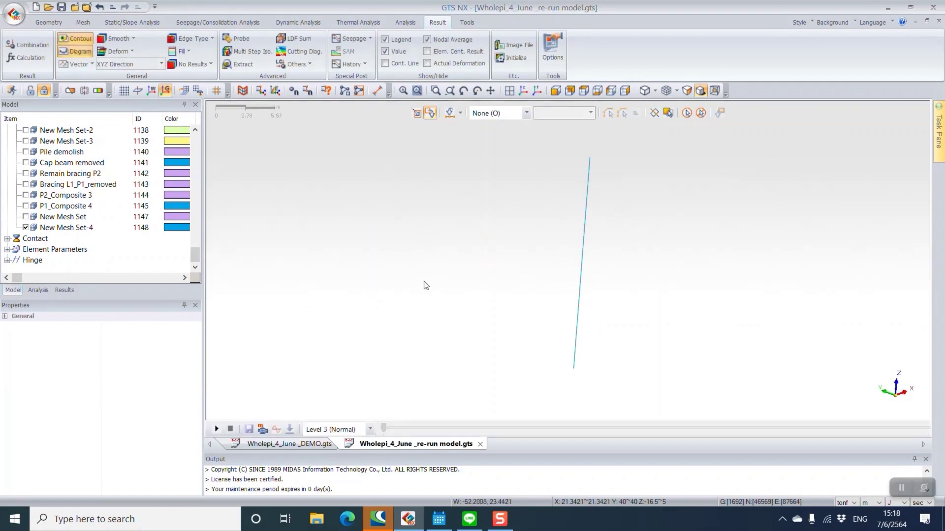
Step: Display the beam element Bending Moment Y diagram of the isolated pile for the Final stage
click(65, 290)
scroll(68, 213, down, 1)
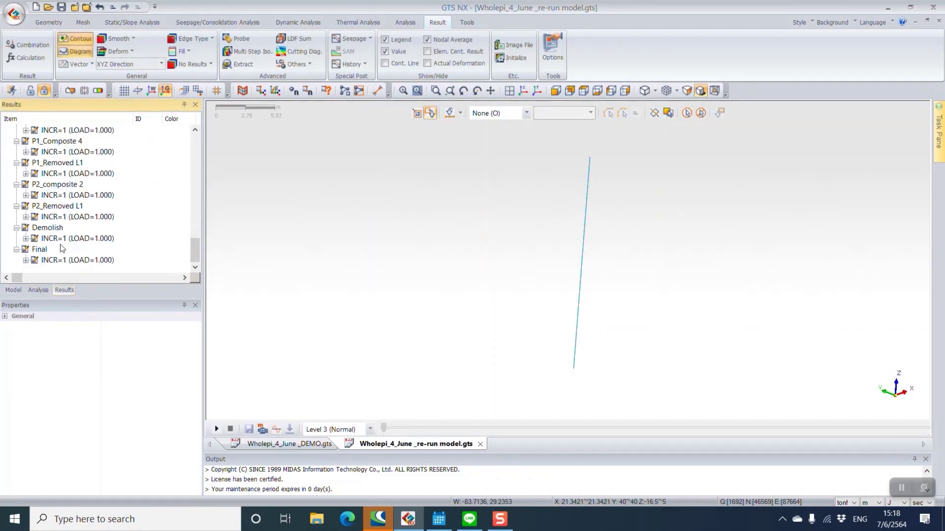
click(26, 260)
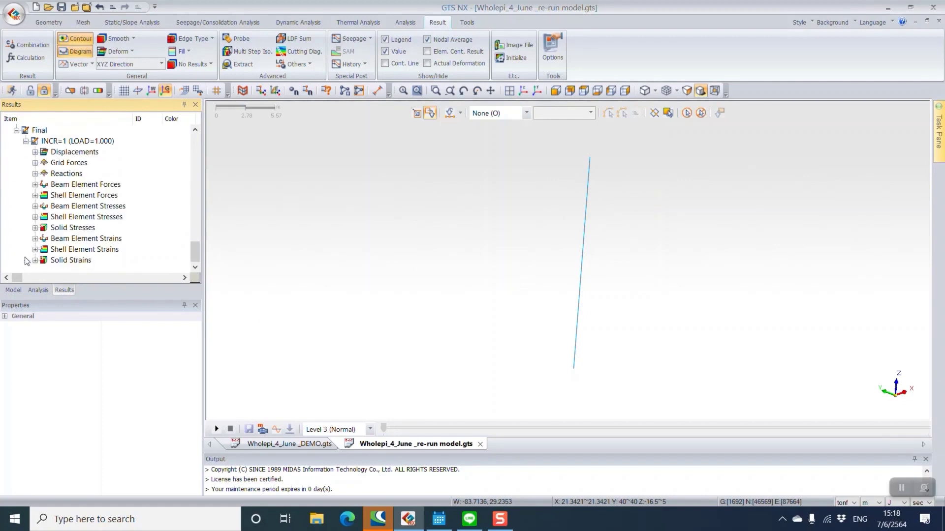
click(36, 186)
double_click(83, 238)
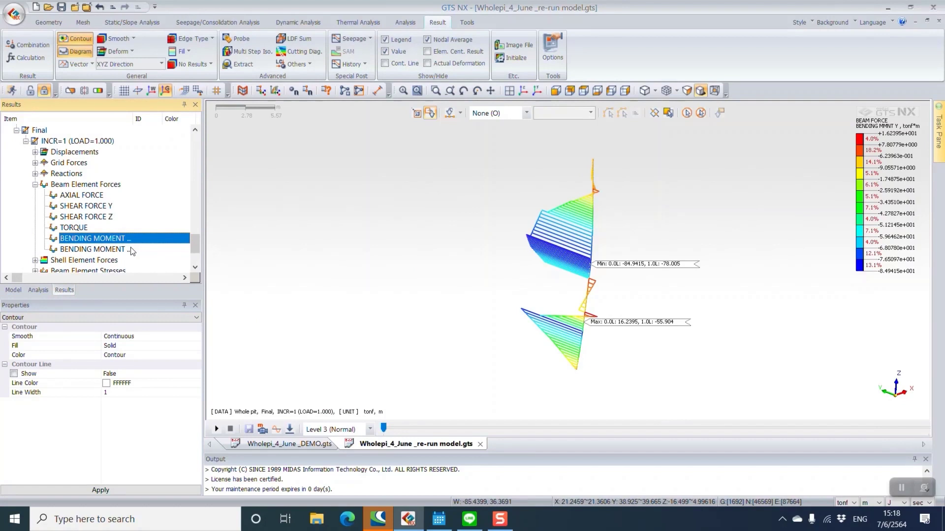
scroll(509, 200, down, 1)
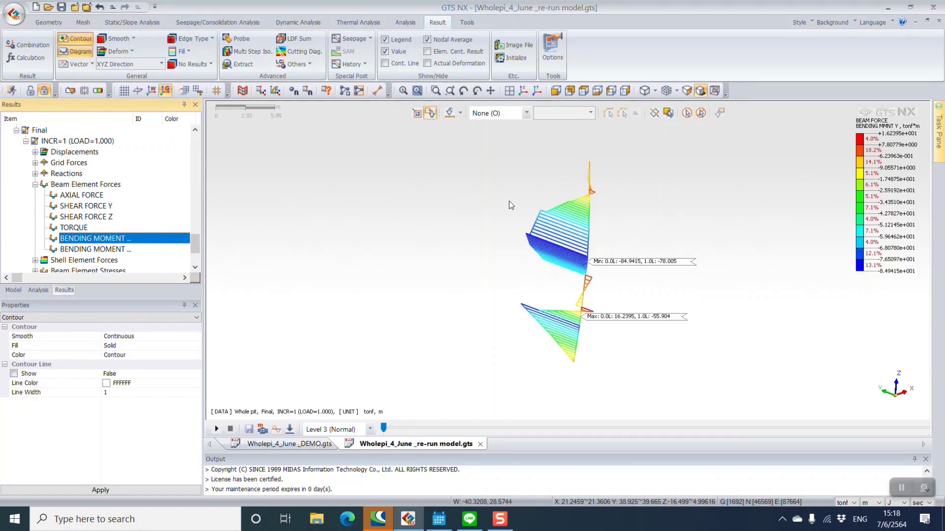
Step: Expand the Final stage's shell element forces with full result names readable, and show only the P1_Composite 4 mesh set
click(35, 260)
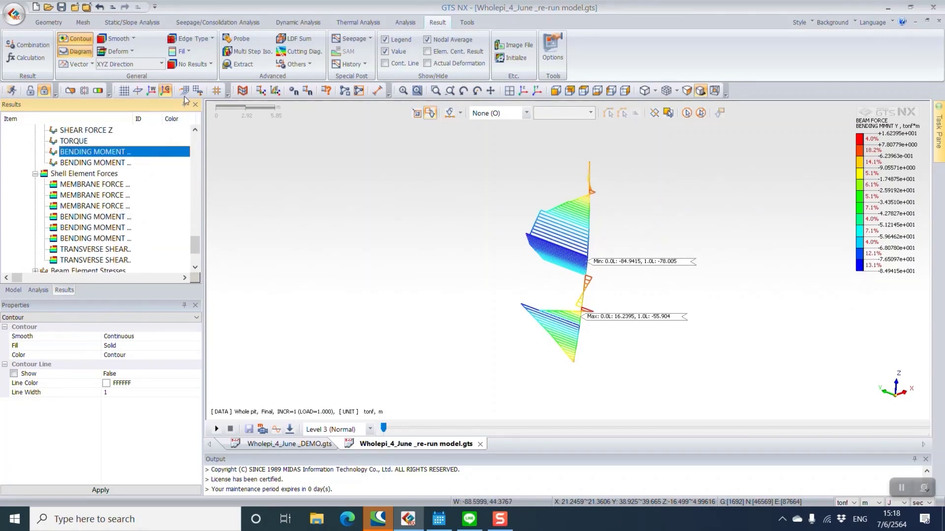
drag(133, 119, 169, 120)
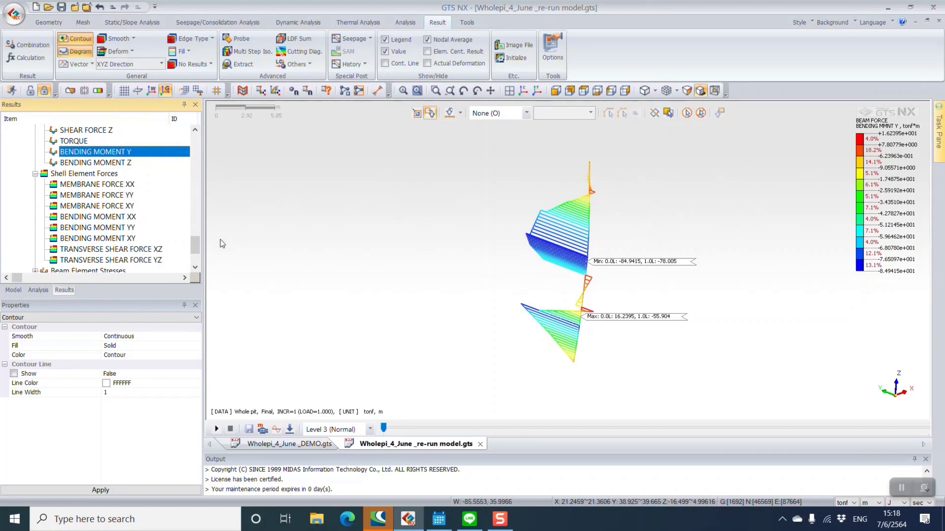
click(12, 290)
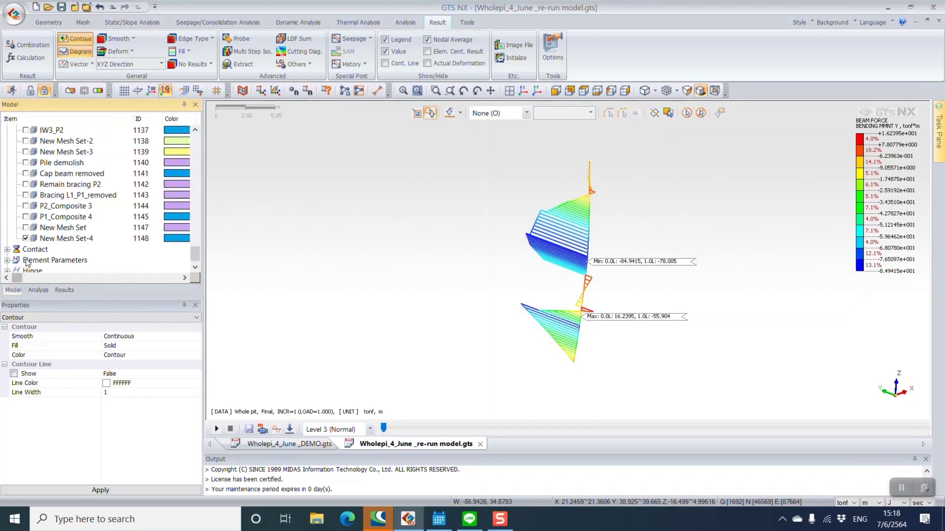
click(76, 222)
right_click(75, 219)
click(92, 250)
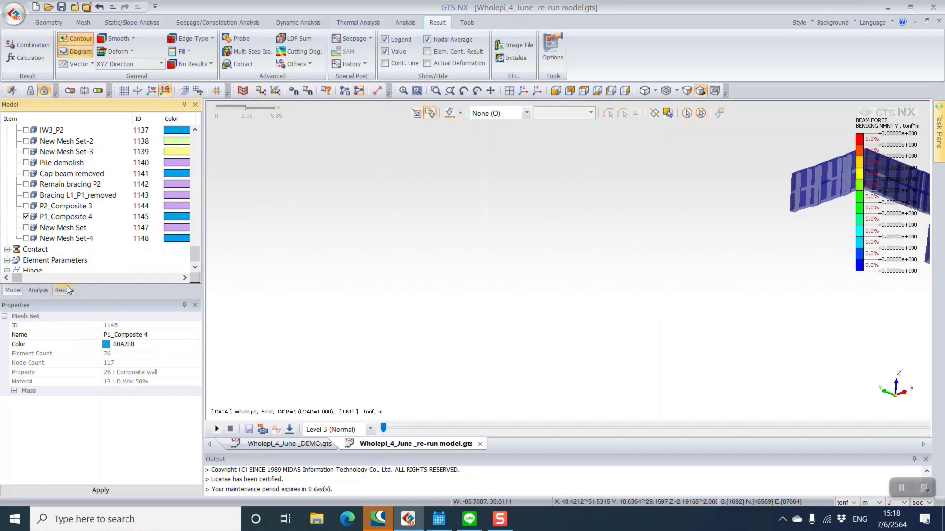
click(64, 290)
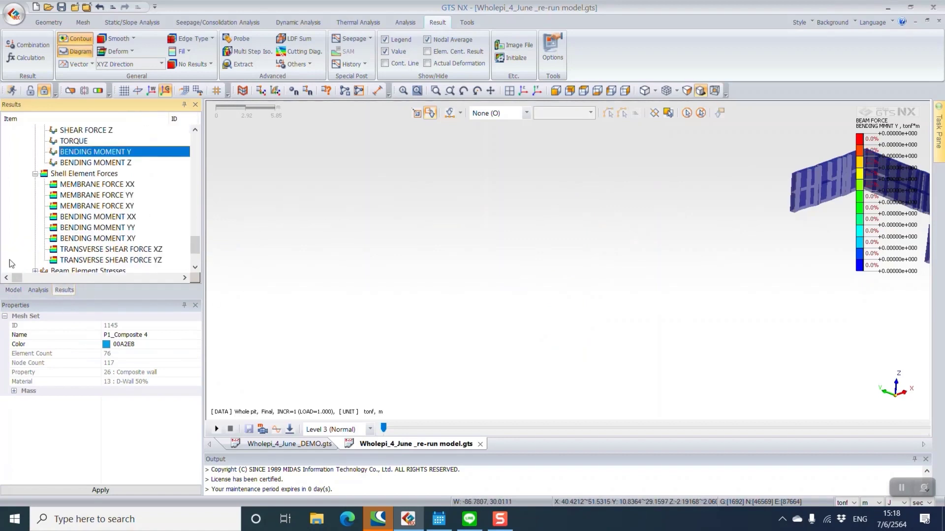
Step: Display the Bending Moment XX shell force contour of the P1_Composite 4 wall for the Final stage
double_click(96, 218)
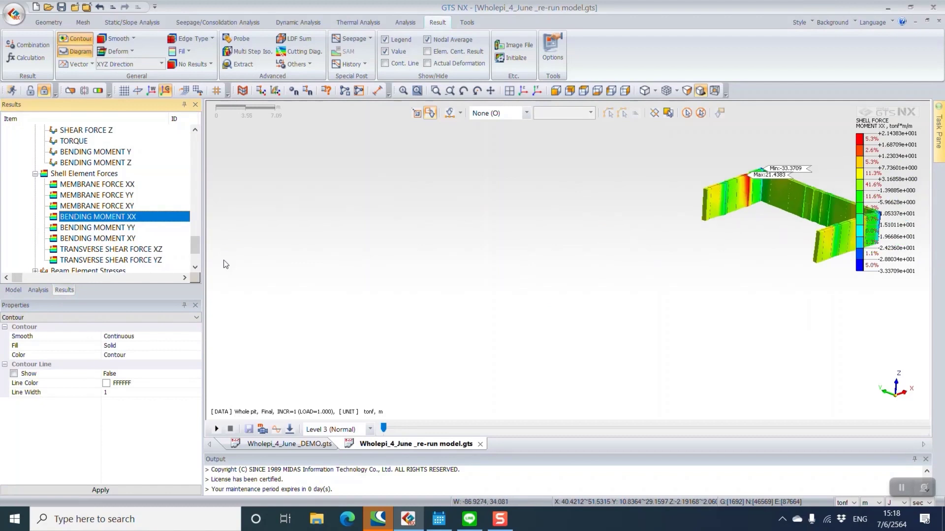
scroll(679, 209, up, 3)
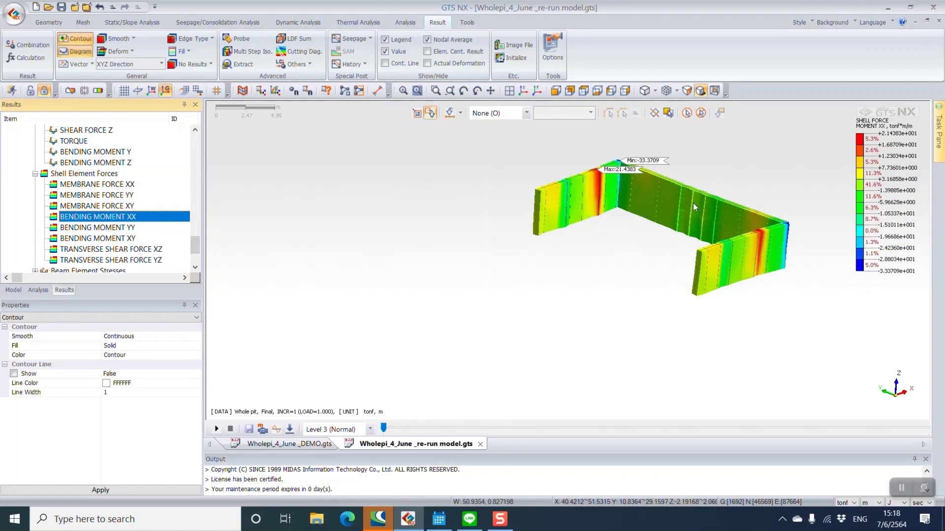
middle_drag(692, 202, 676, 210)
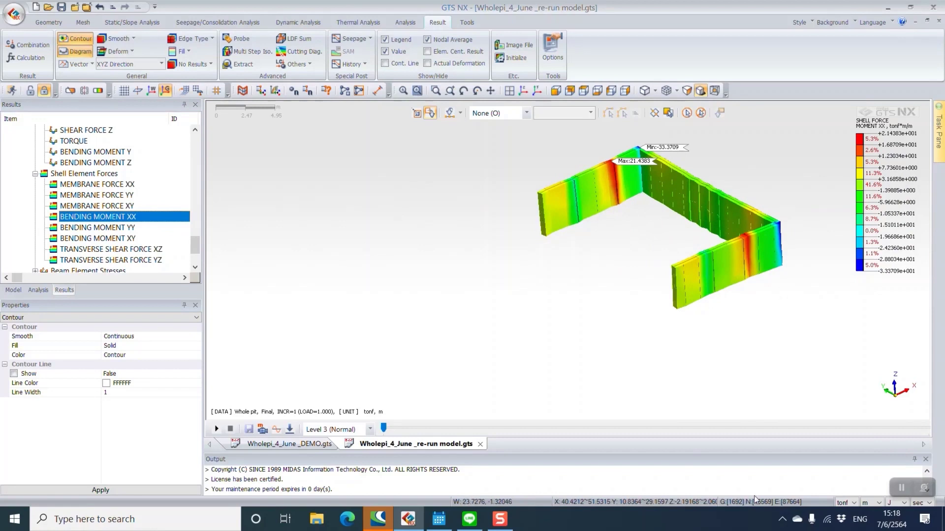
Step: Display the TY Translation displacement contour of the composite wall for the Final stage and inspect it from another angle
scroll(59, 193, up, 3)
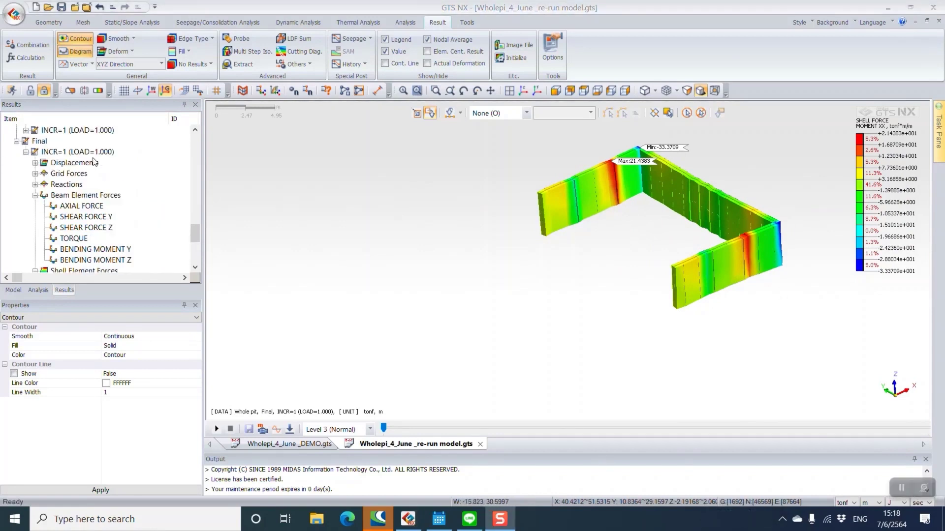
double_click(44, 166)
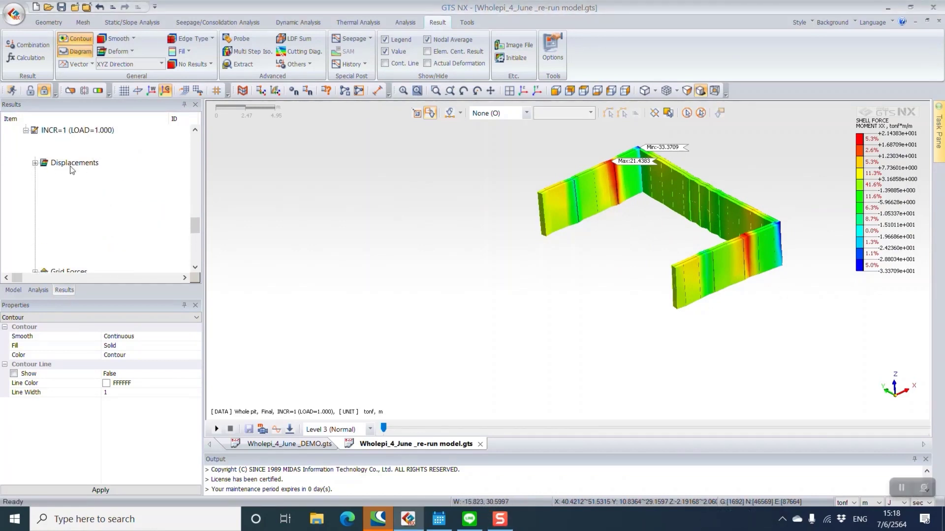
click(93, 175)
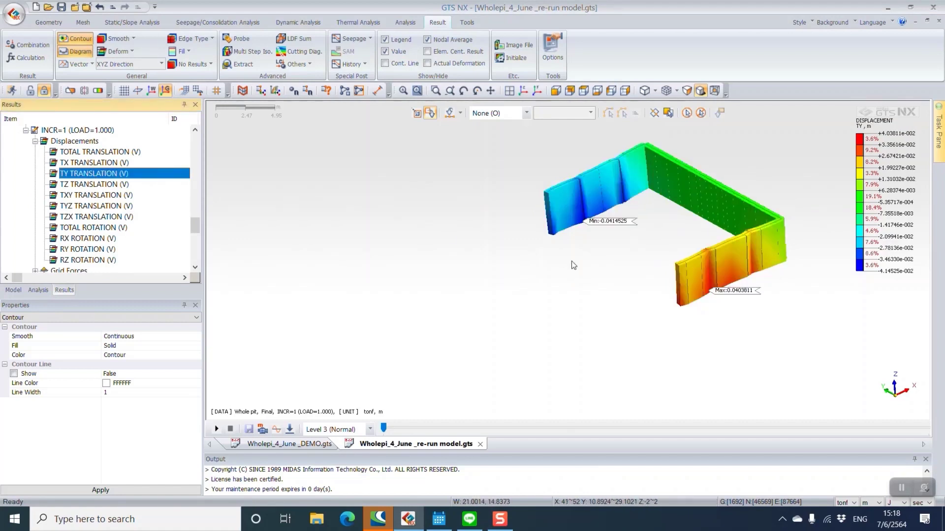
middle_drag(483, 263, 660, 289)
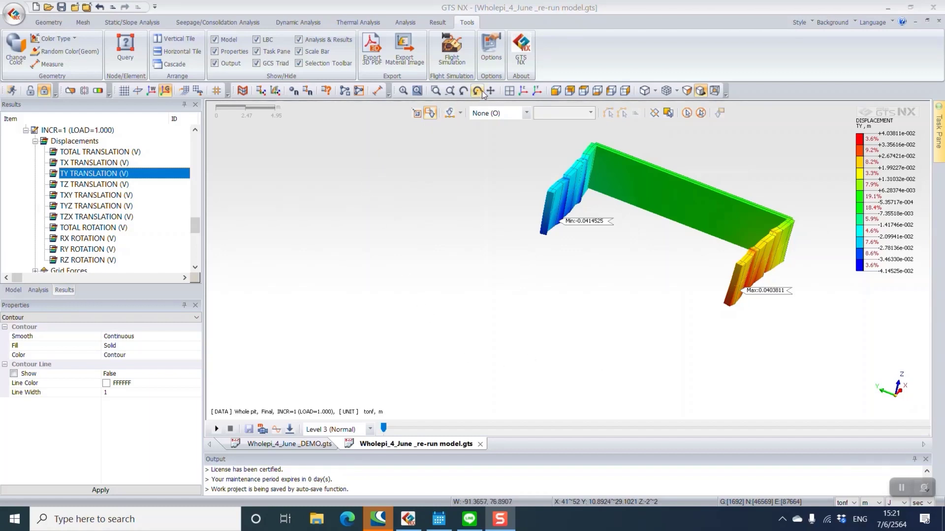
Step: In the analysis control options, enable GPU acceleration, set the number of processors to 8, and apply the settings
click(493, 52)
drag(363, 128, 241, 162)
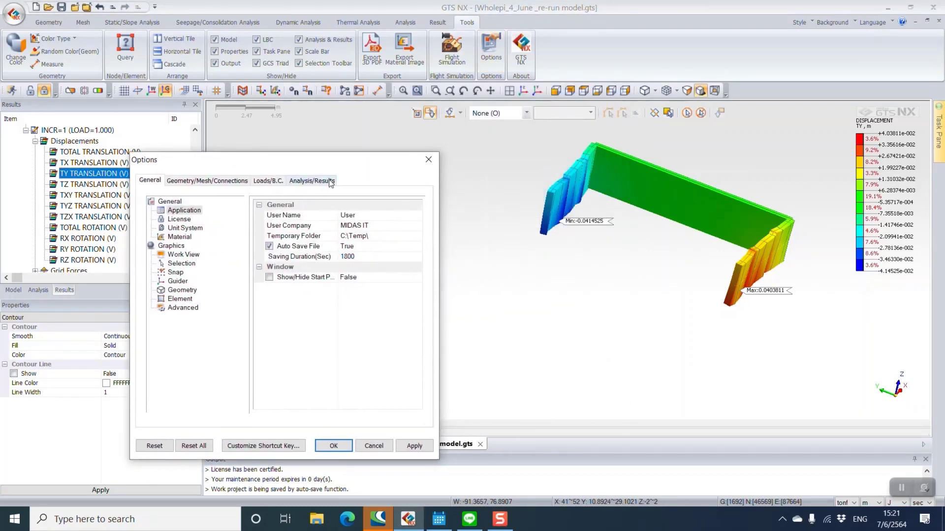
click(332, 182)
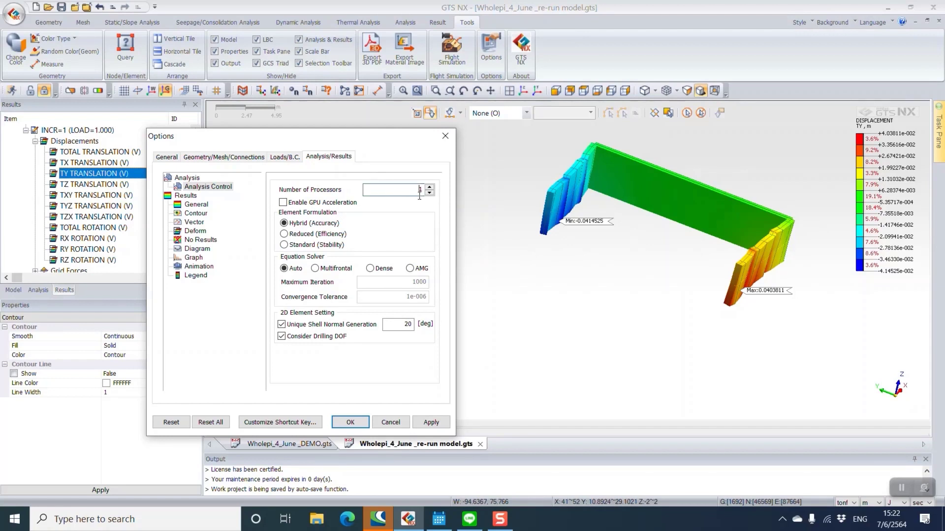
click(287, 203)
double_click(420, 189)
text(8)
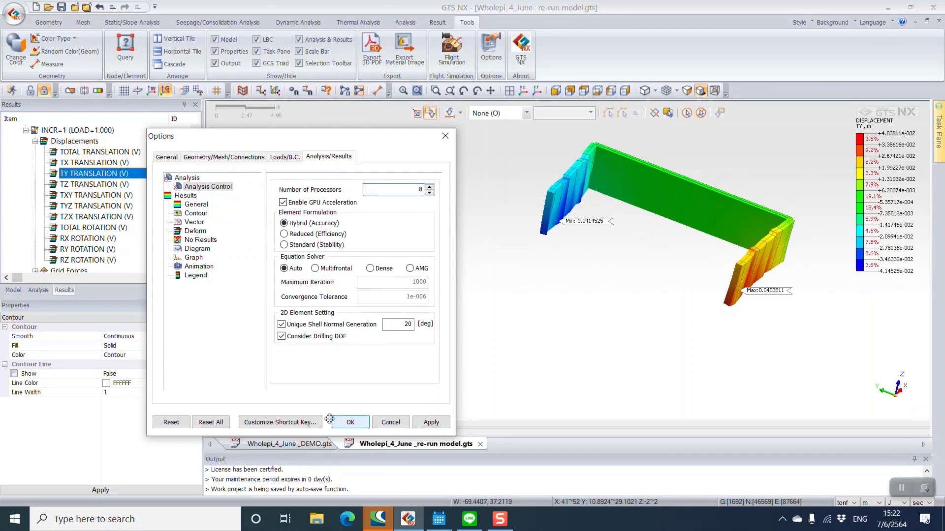
click(429, 422)
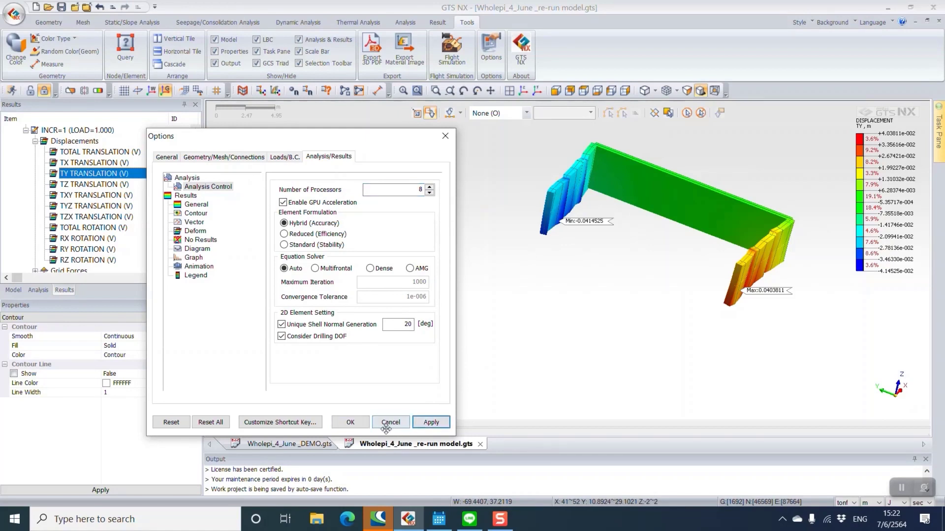